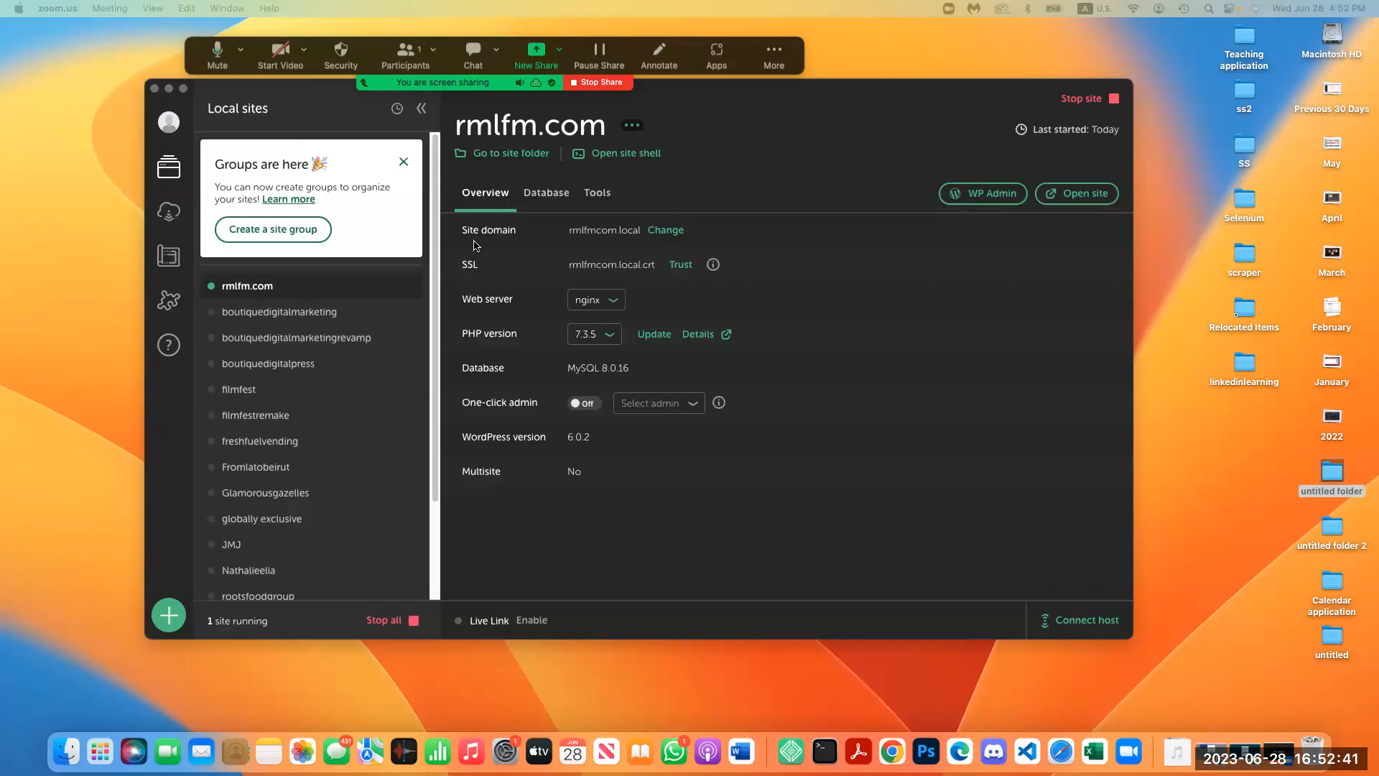
- Start creating a new site in Local and enter the owner's full name as the site name
{"action": "scroll", "coordinate": [247, 503], "scroll_direction": "down", "scroll_amount": 3}
{"action": "scroll", "coordinate": [247, 502], "scroll_direction": "up", "scroll_amount": 3}
{"action": "left_click", "coordinate": [171, 613]}
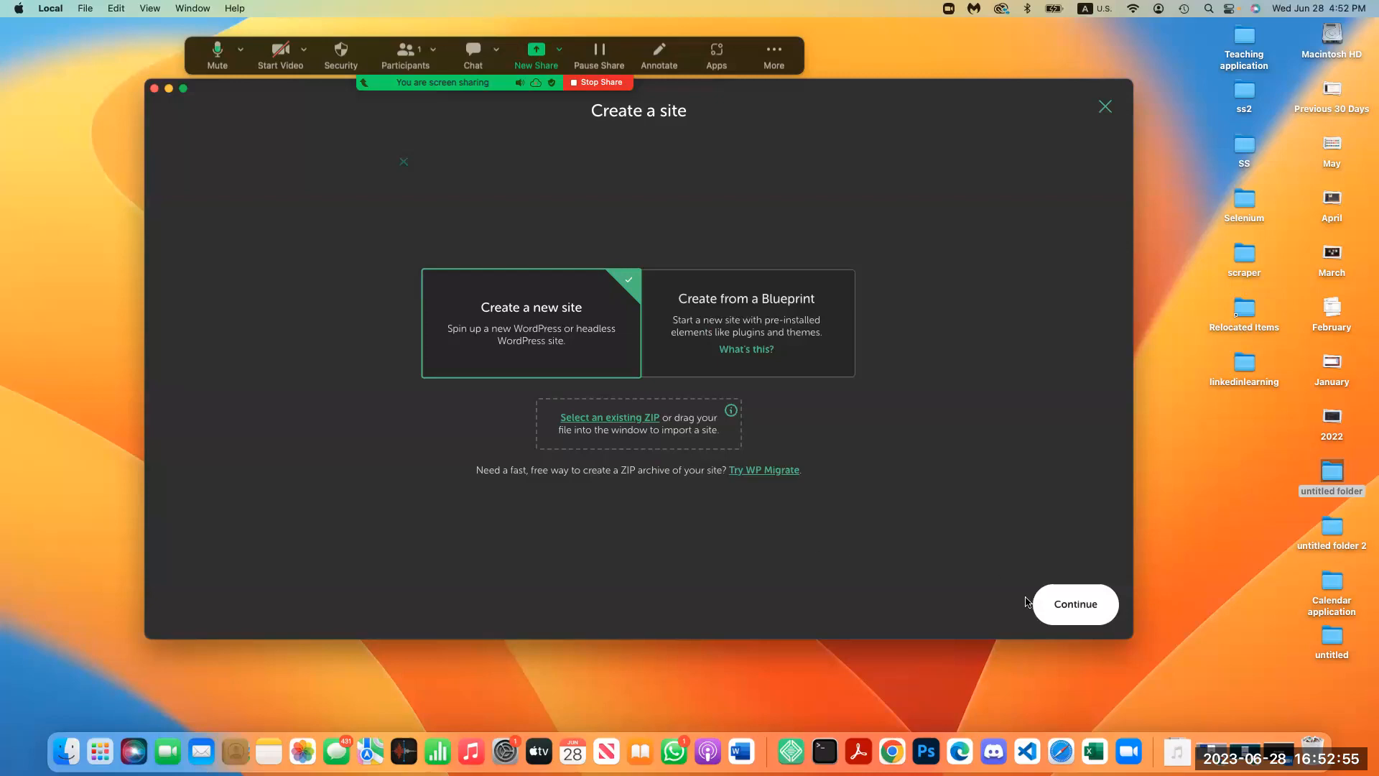
{"action": "left_click", "coordinate": [1066, 610]}
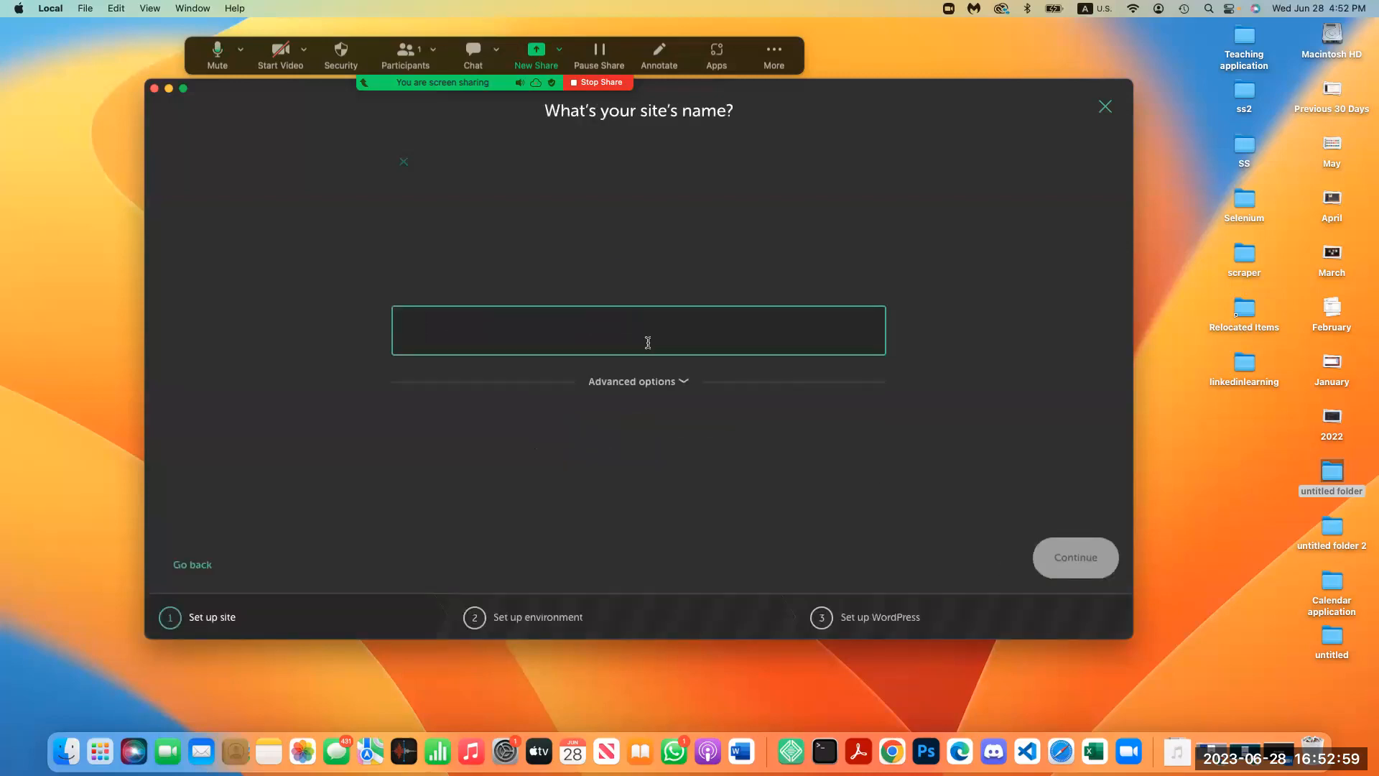
{"action": "type", "text": "ritasaikali"}
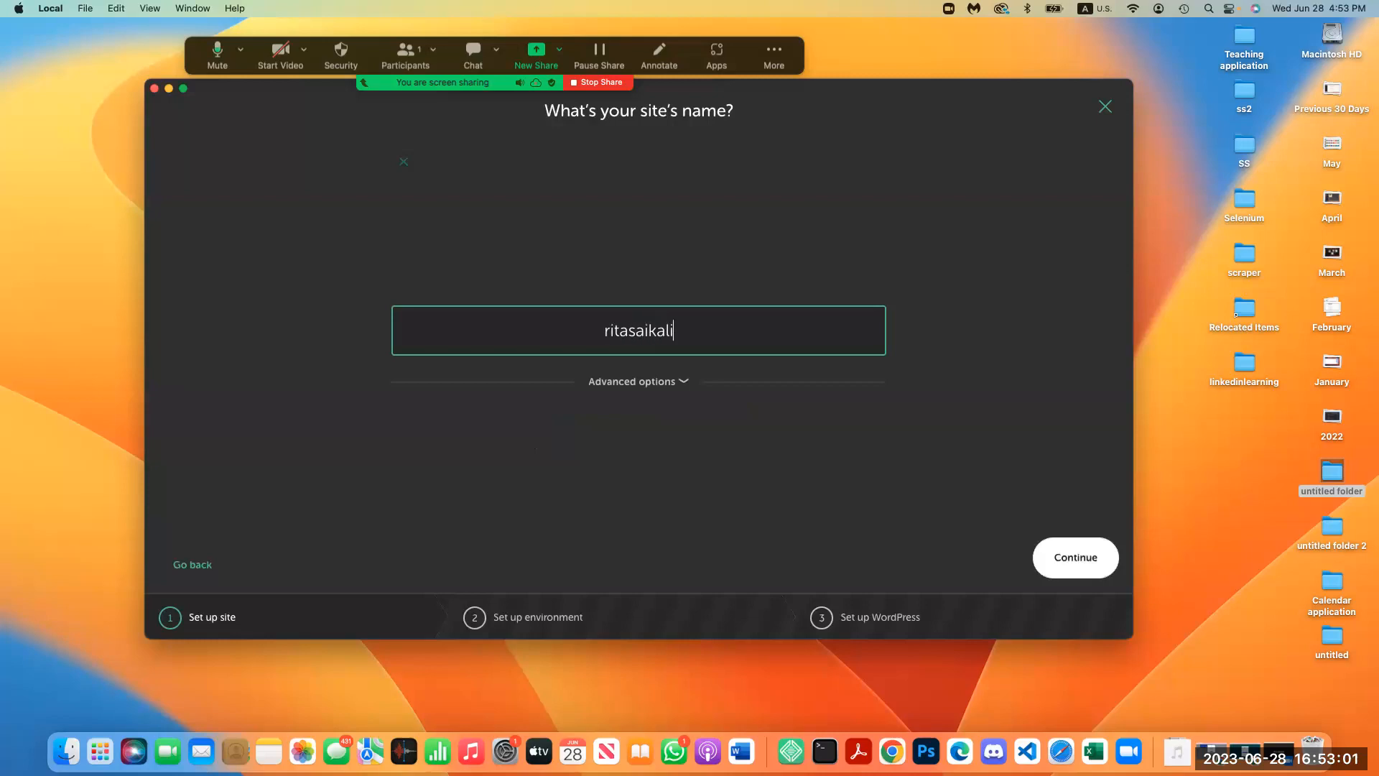
{"action": "left_click", "coordinate": [632, 332]}
{"action": "type", "text": "a"}
{"action": "left_click", "coordinate": [1040, 579]}
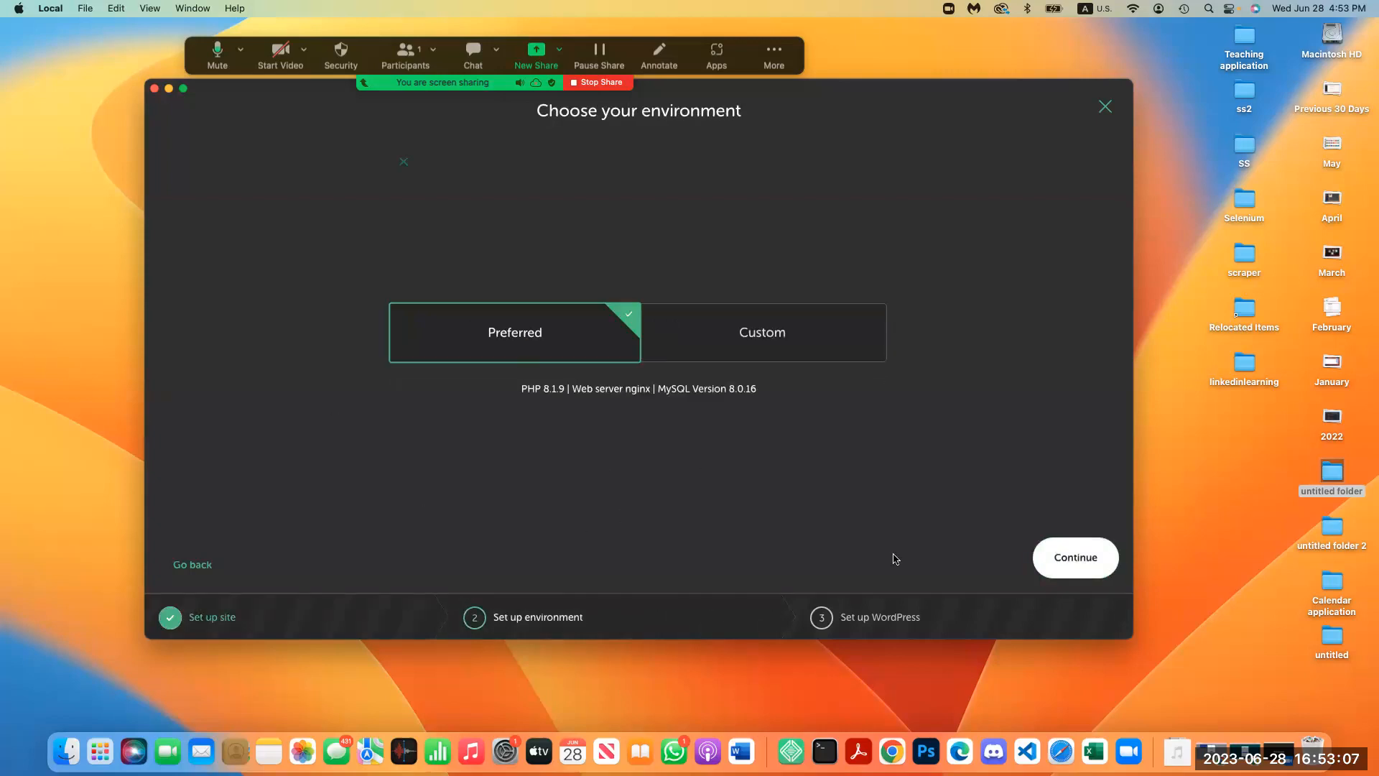
- Keep the Preferred environment, complete the WordPress account setup and add the site
{"action": "left_click", "coordinate": [1050, 567]}
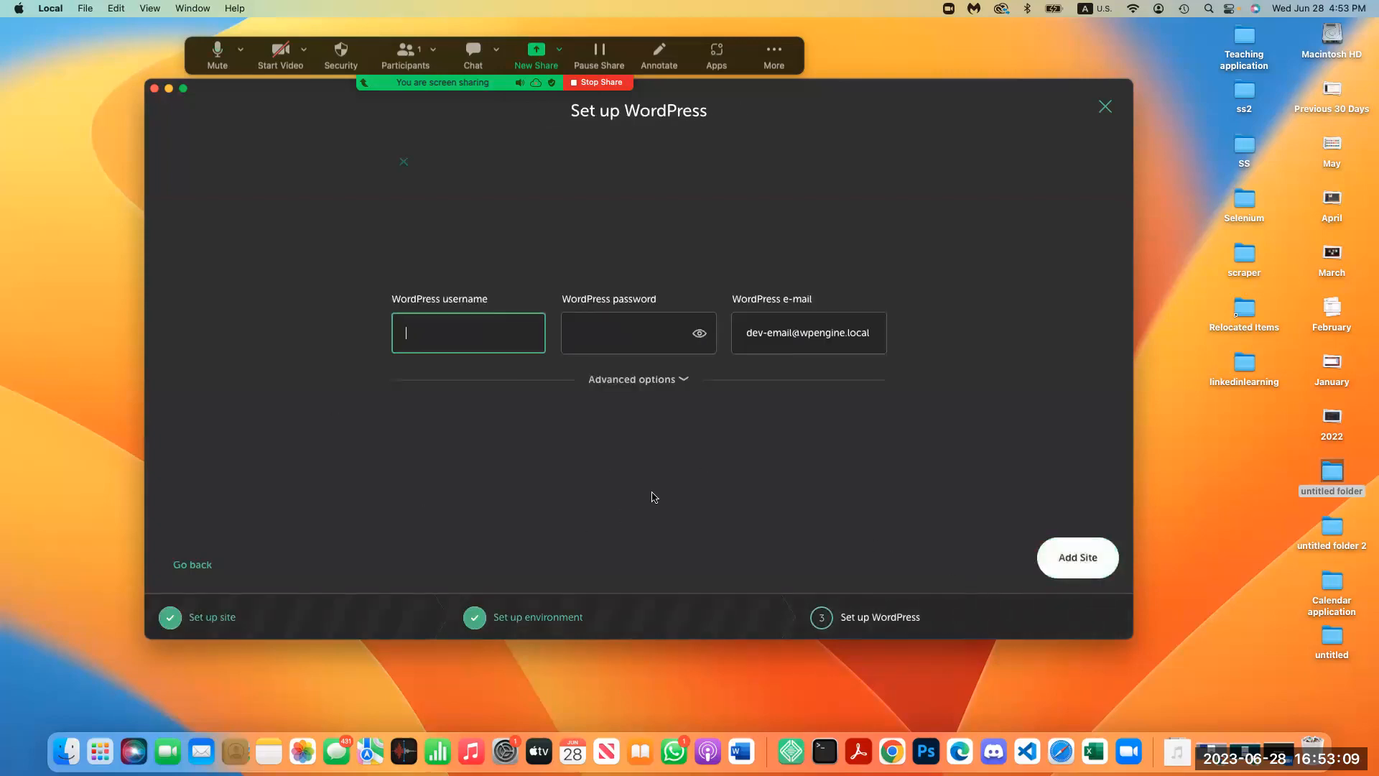
{"action": "left_click", "coordinate": [577, 83]}
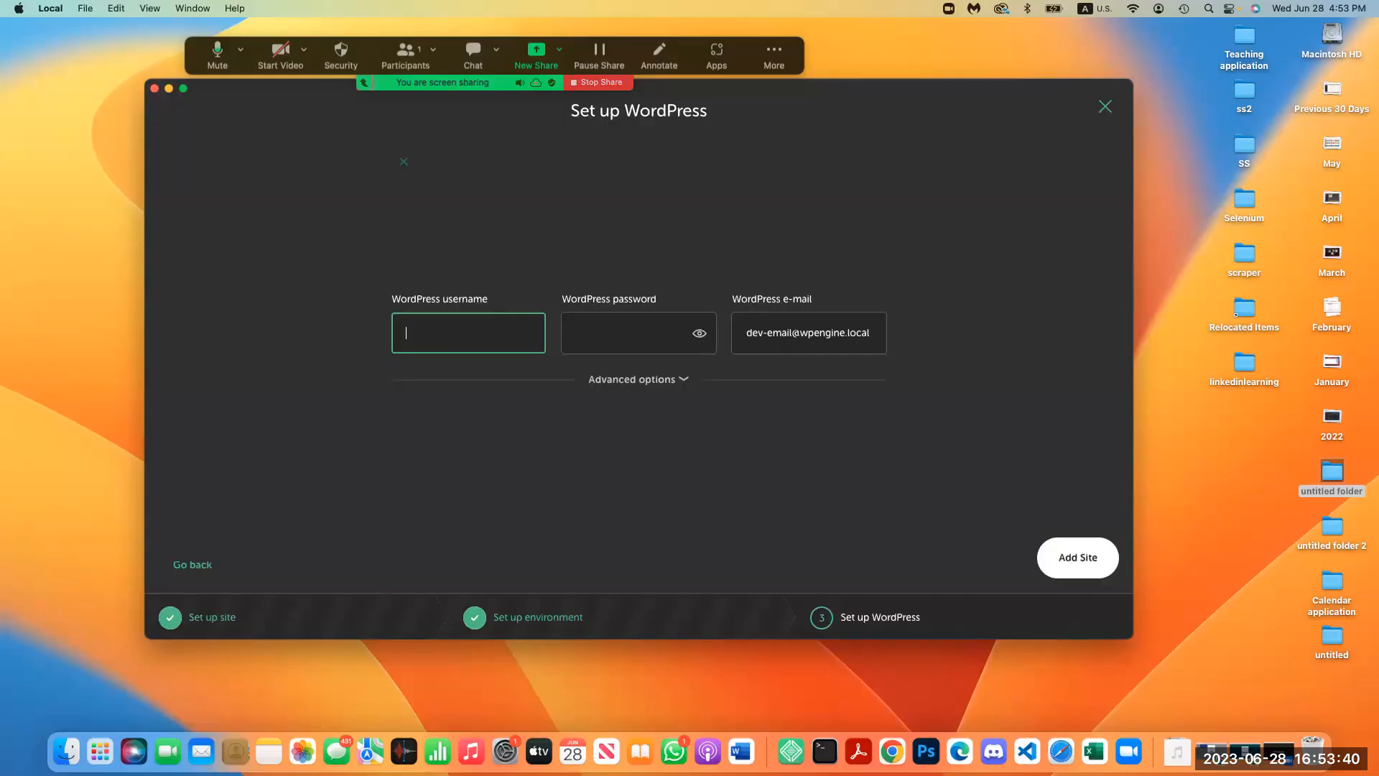
{"action": "key", "text": "Return"}
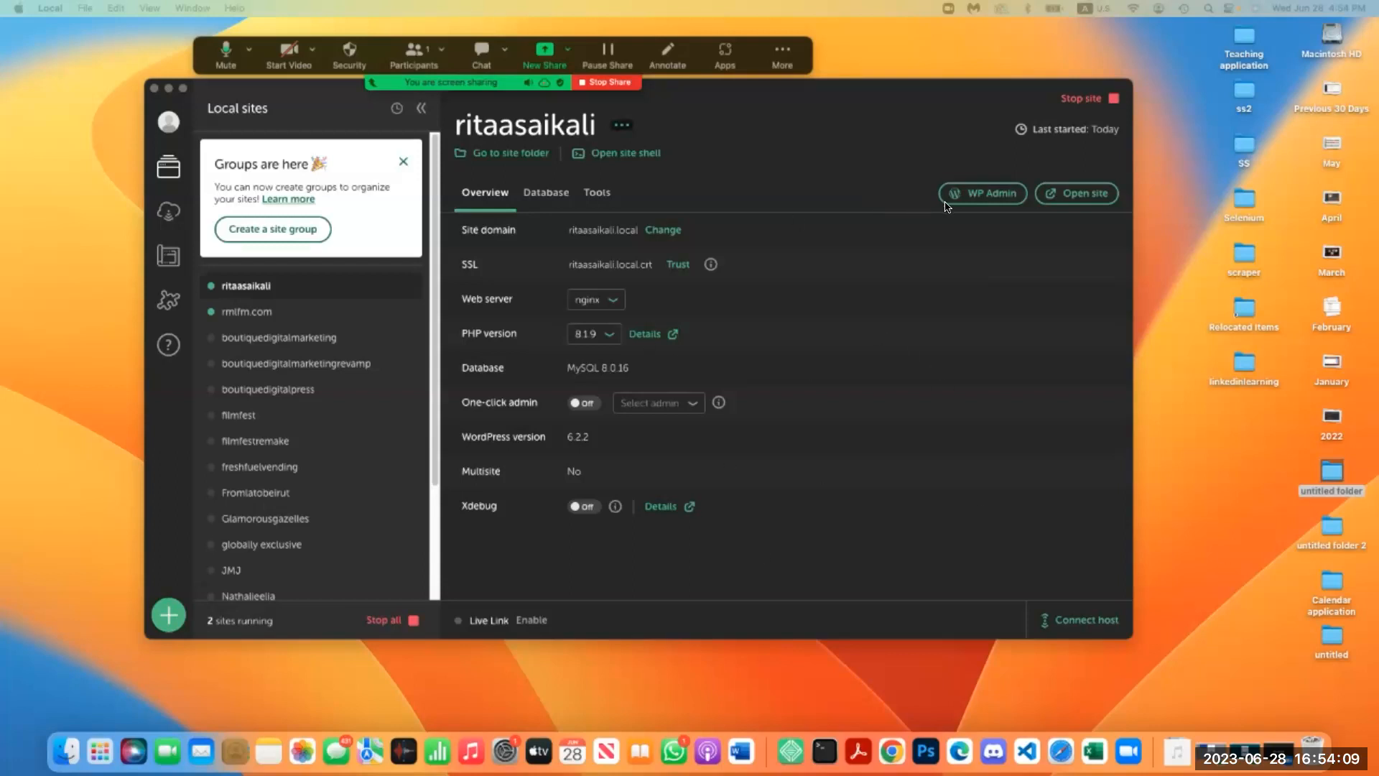
- Open the new site's WordPress admin in the browser and log in to the dashboard
{"action": "left_click", "coordinate": [969, 194]}
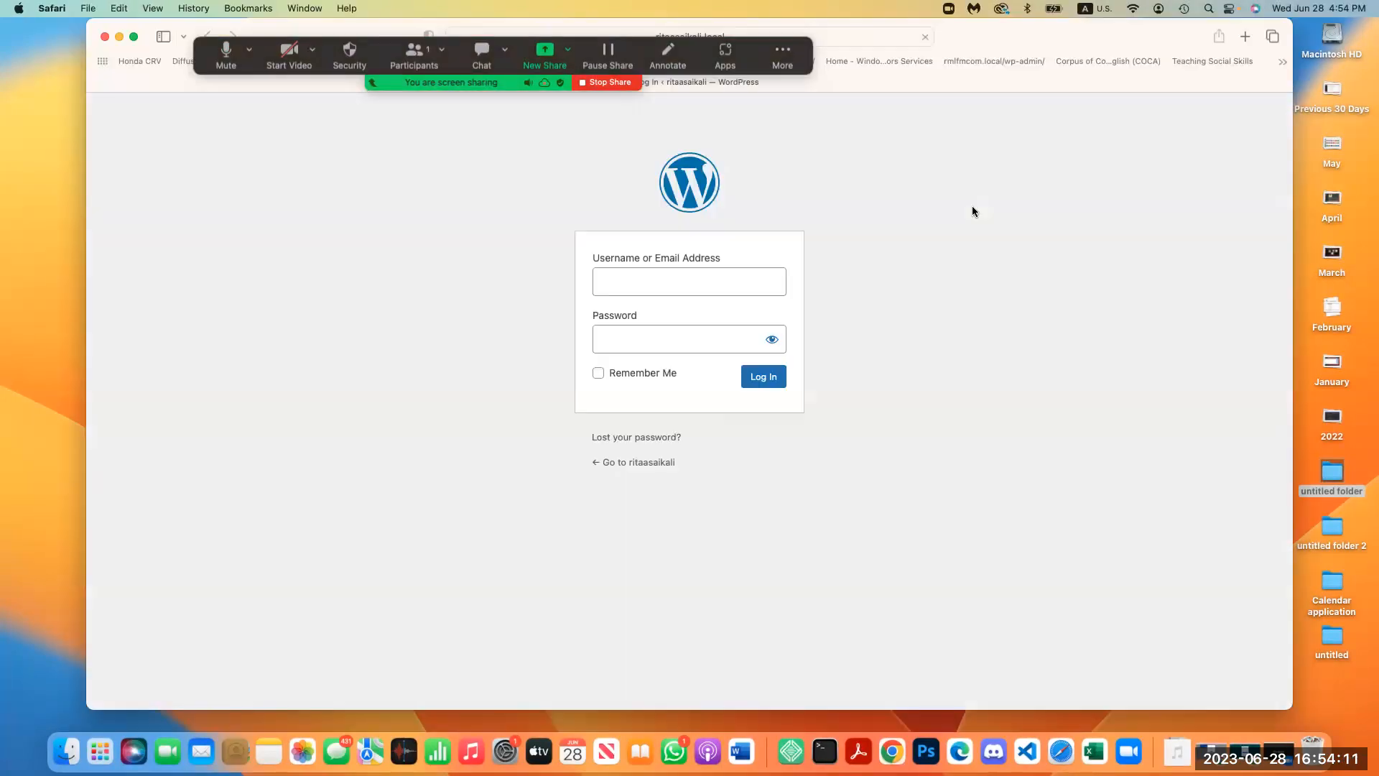
{"action": "left_click", "coordinate": [602, 84]}
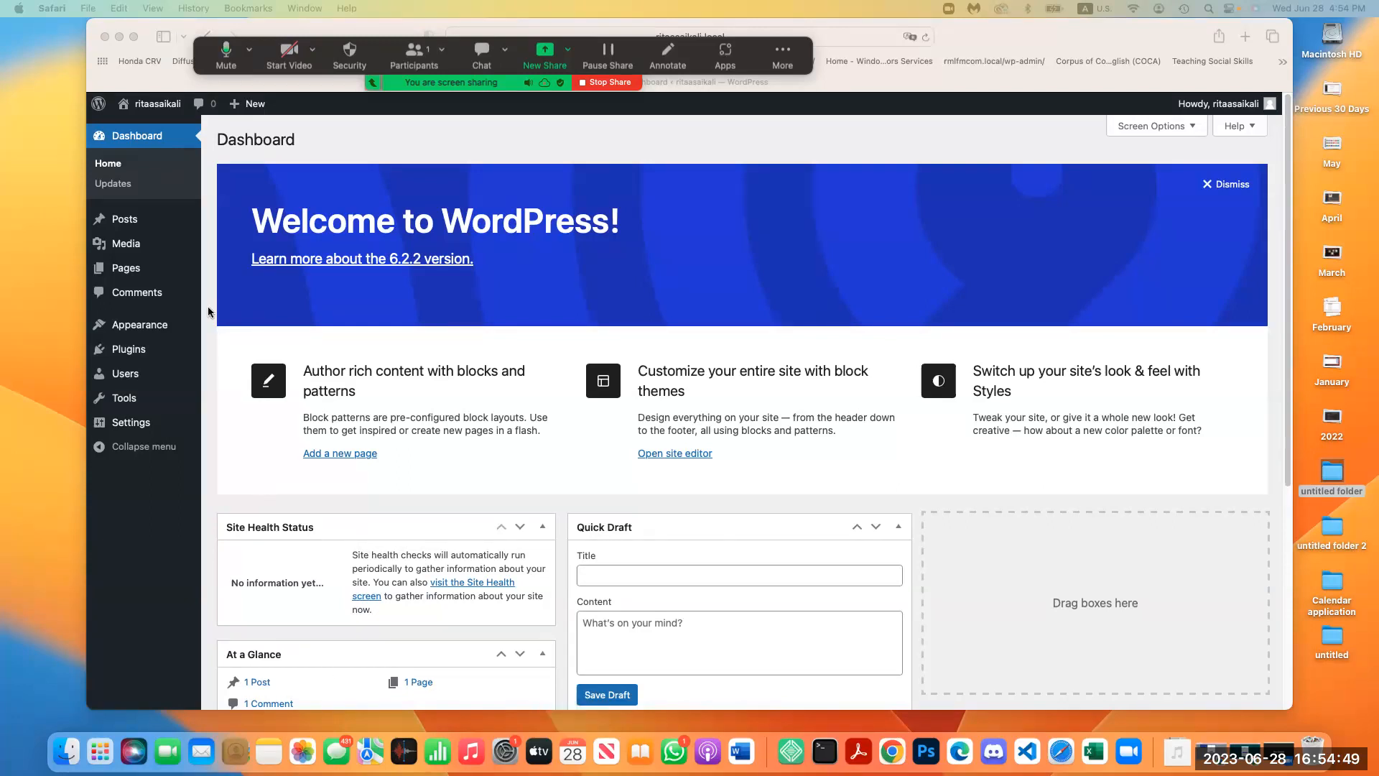
- View the site's default front page from header to footer and return to the dashboard
{"action": "left_click", "coordinate": [158, 106]}
{"action": "left_click", "coordinate": [147, 130]}
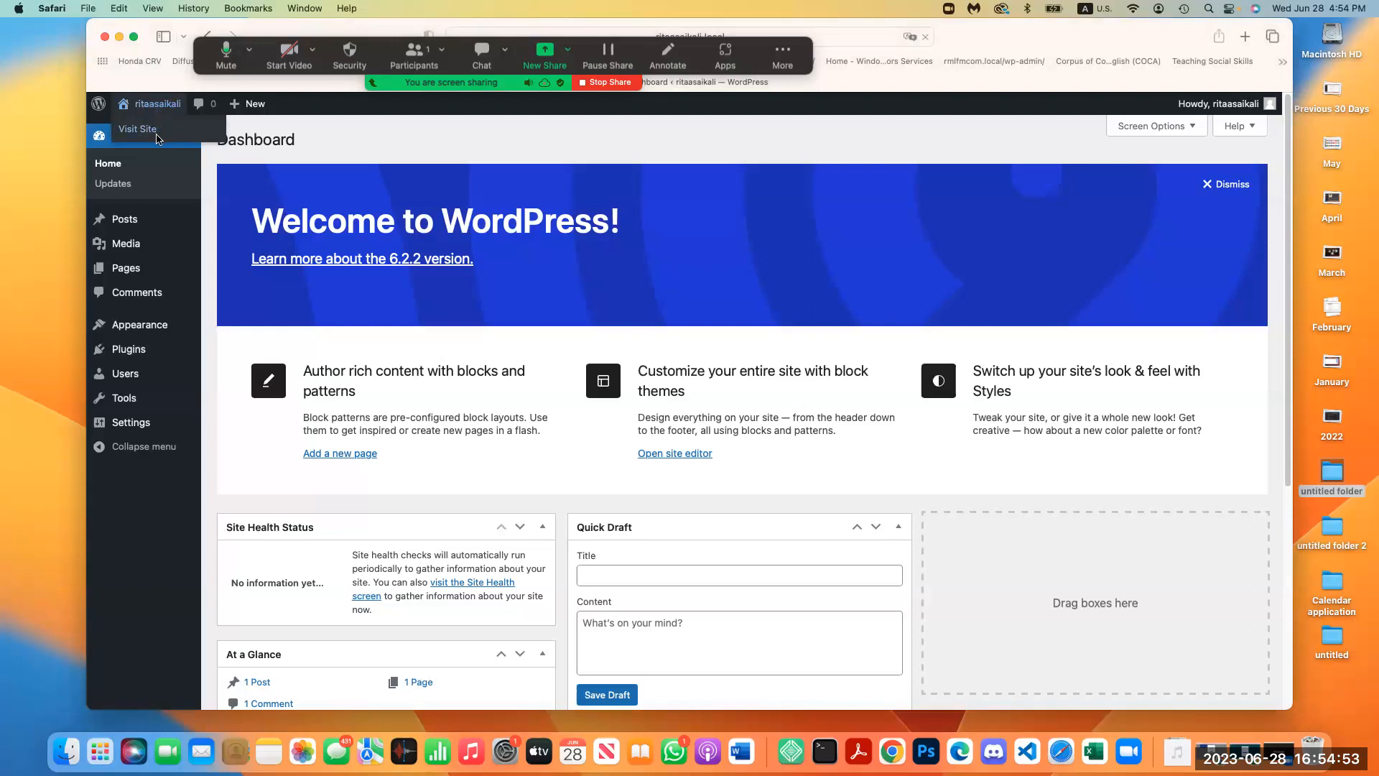
{"action": "scroll", "coordinate": [982, 465], "scroll_direction": "down", "scroll_amount": 3}
{"action": "scroll", "coordinate": [976, 465], "scroll_direction": "down", "scroll_amount": 3}
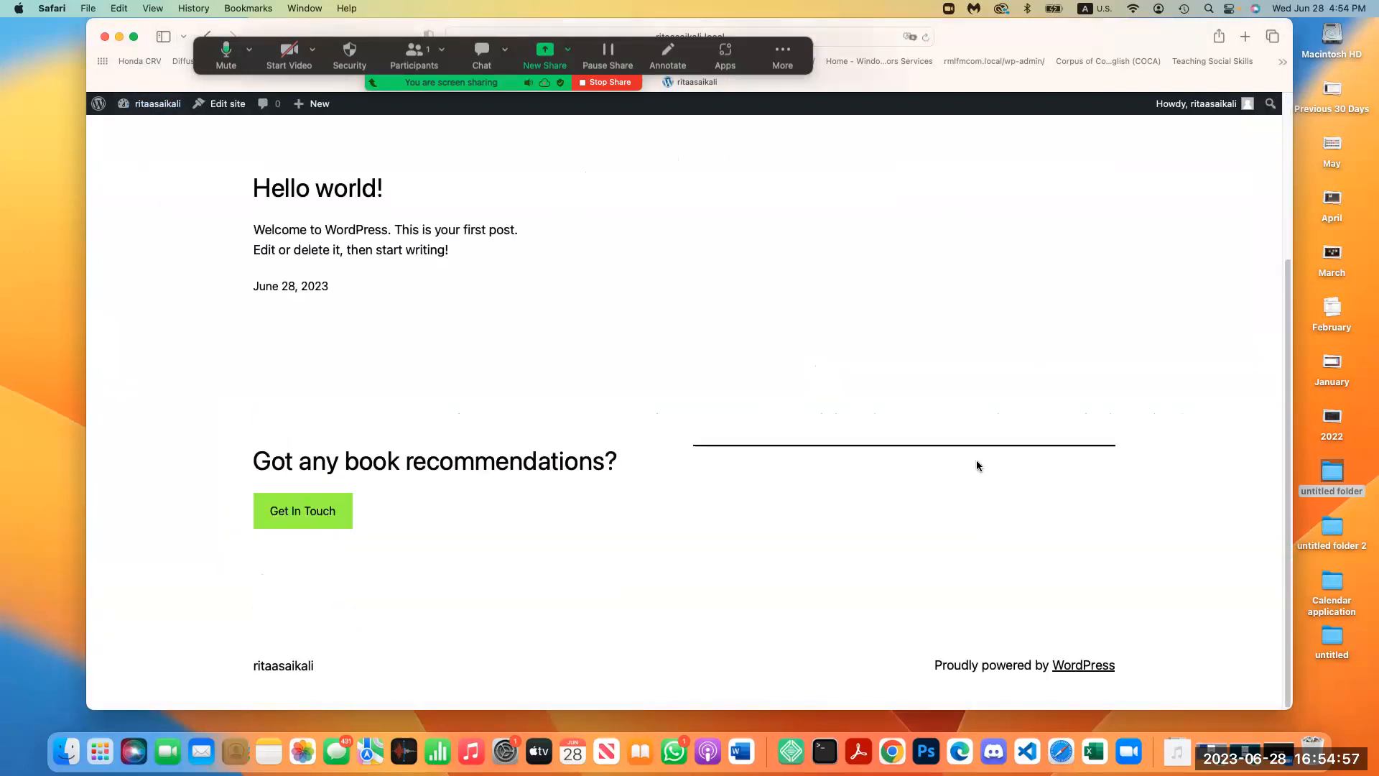
{"action": "scroll", "coordinate": [977, 465], "scroll_direction": "up", "scroll_amount": 6}
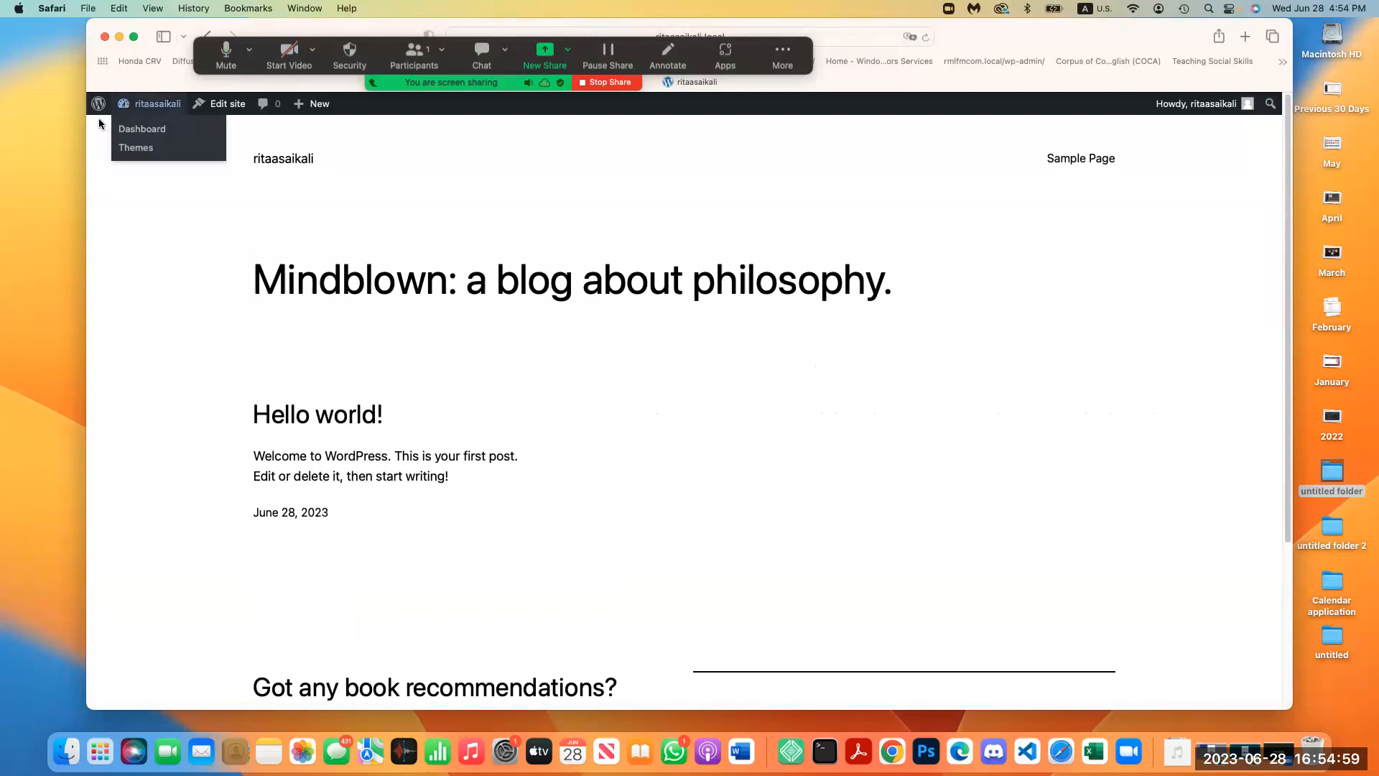
{"action": "mouse_move", "coordinate": [100, 115]}
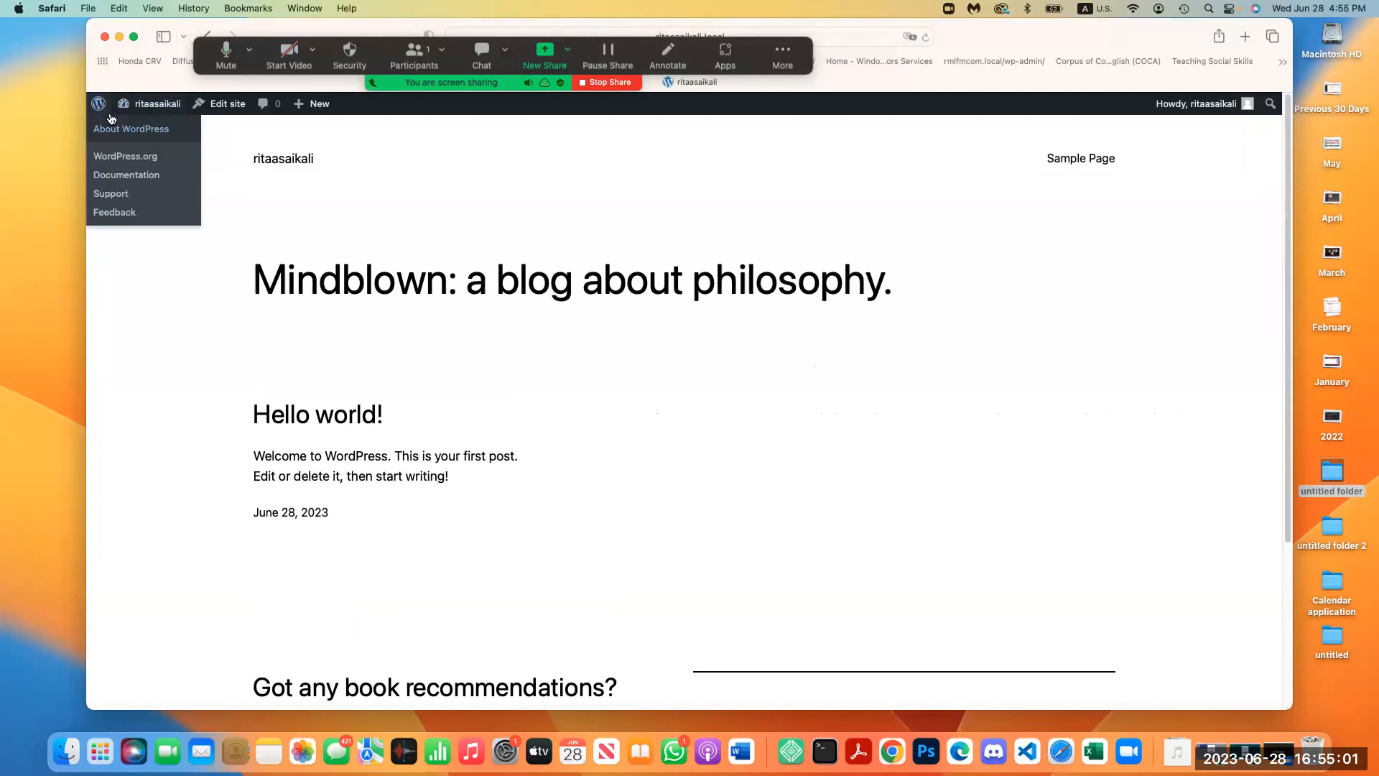
{"action": "left_click", "coordinate": [148, 104]}
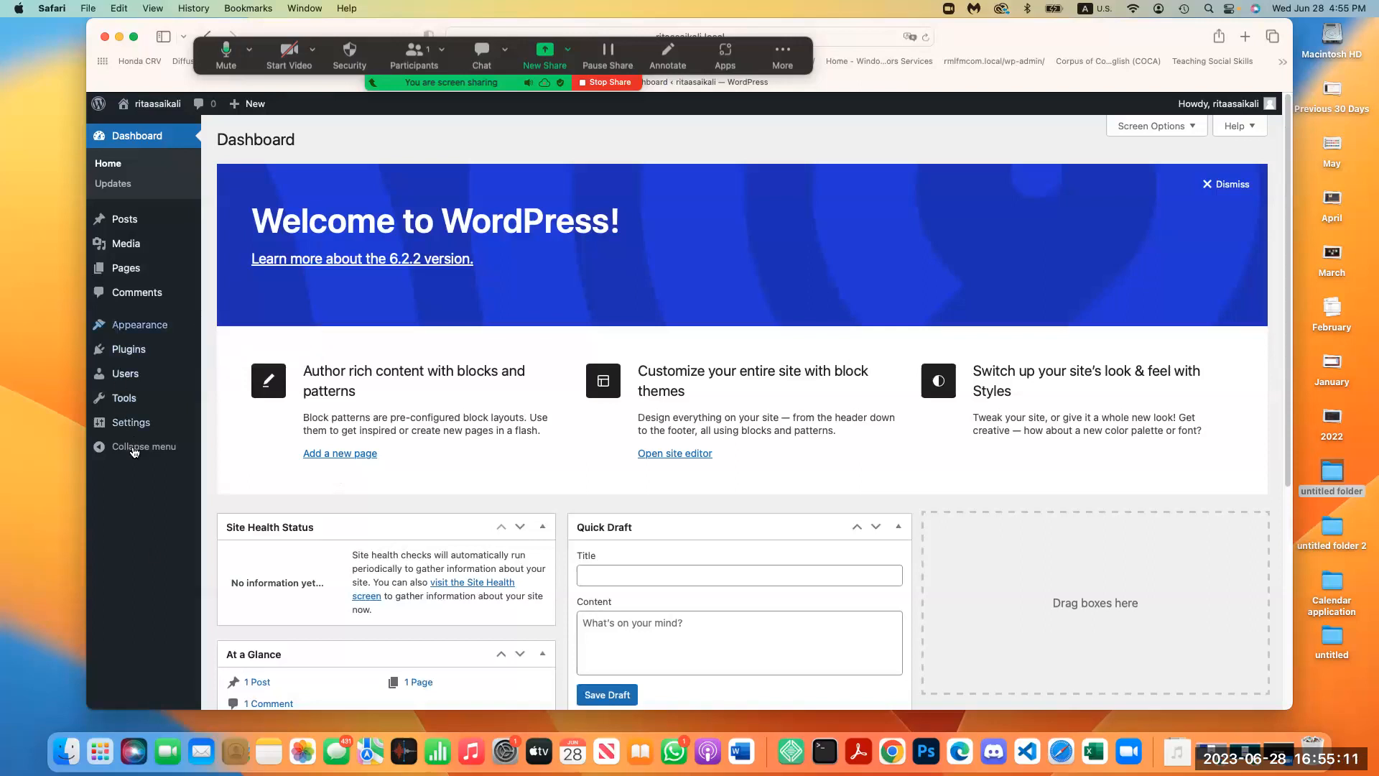
- Browse the popular themes available to add in WordPress and install the Astra theme
{"action": "mouse_move", "coordinate": [152, 425]}
{"action": "mouse_move", "coordinate": [142, 329]}
{"action": "left_click", "coordinate": [236, 327]}
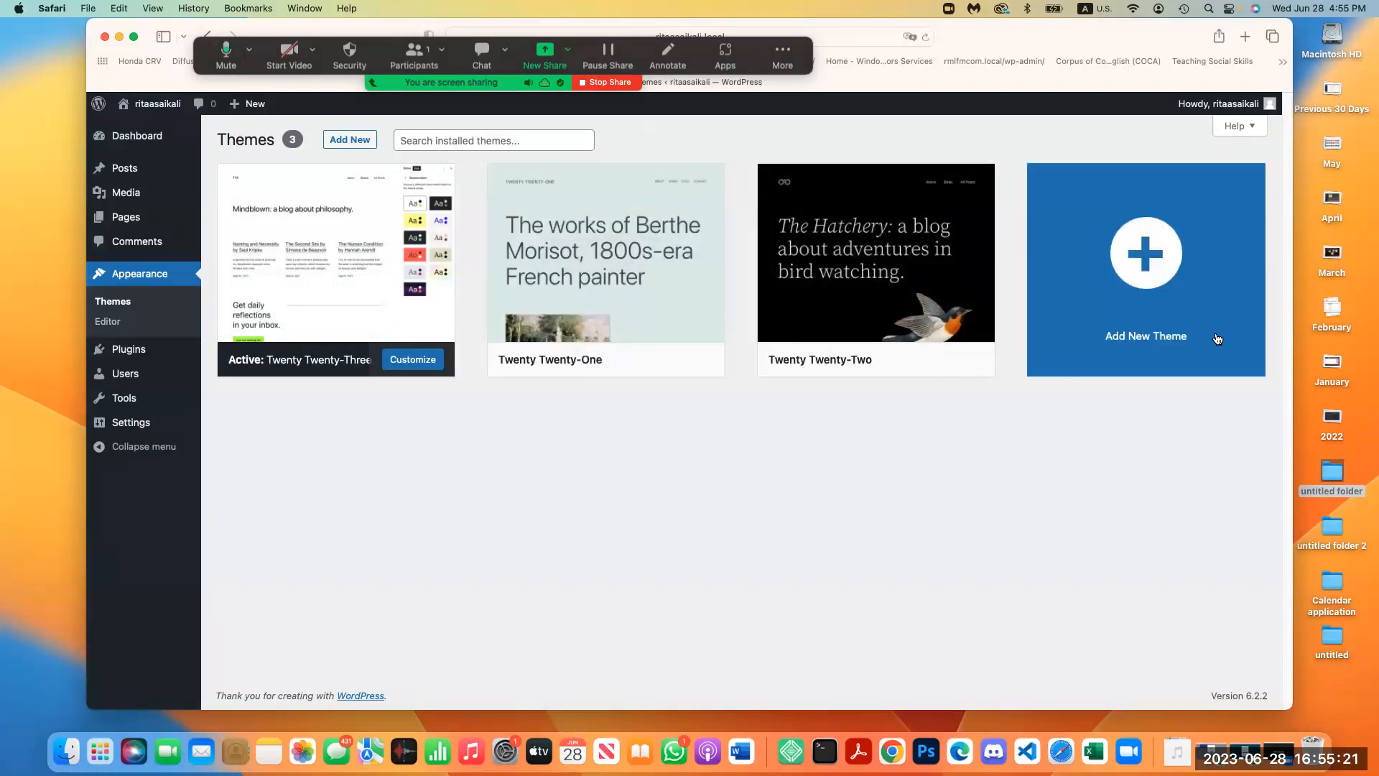
{"action": "left_click", "coordinate": [1218, 340]}
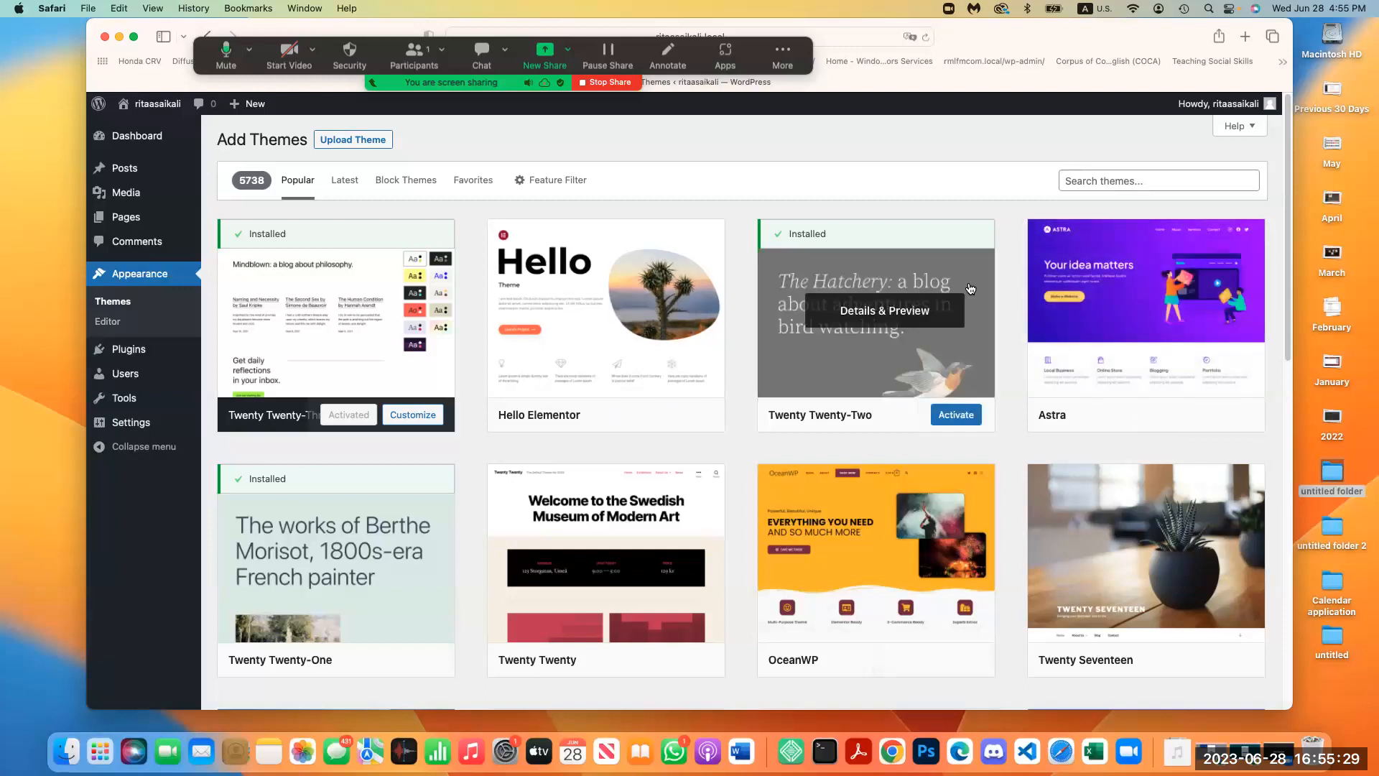
{"action": "scroll", "coordinate": [970, 287], "scroll_direction": "down", "scroll_amount": 3}
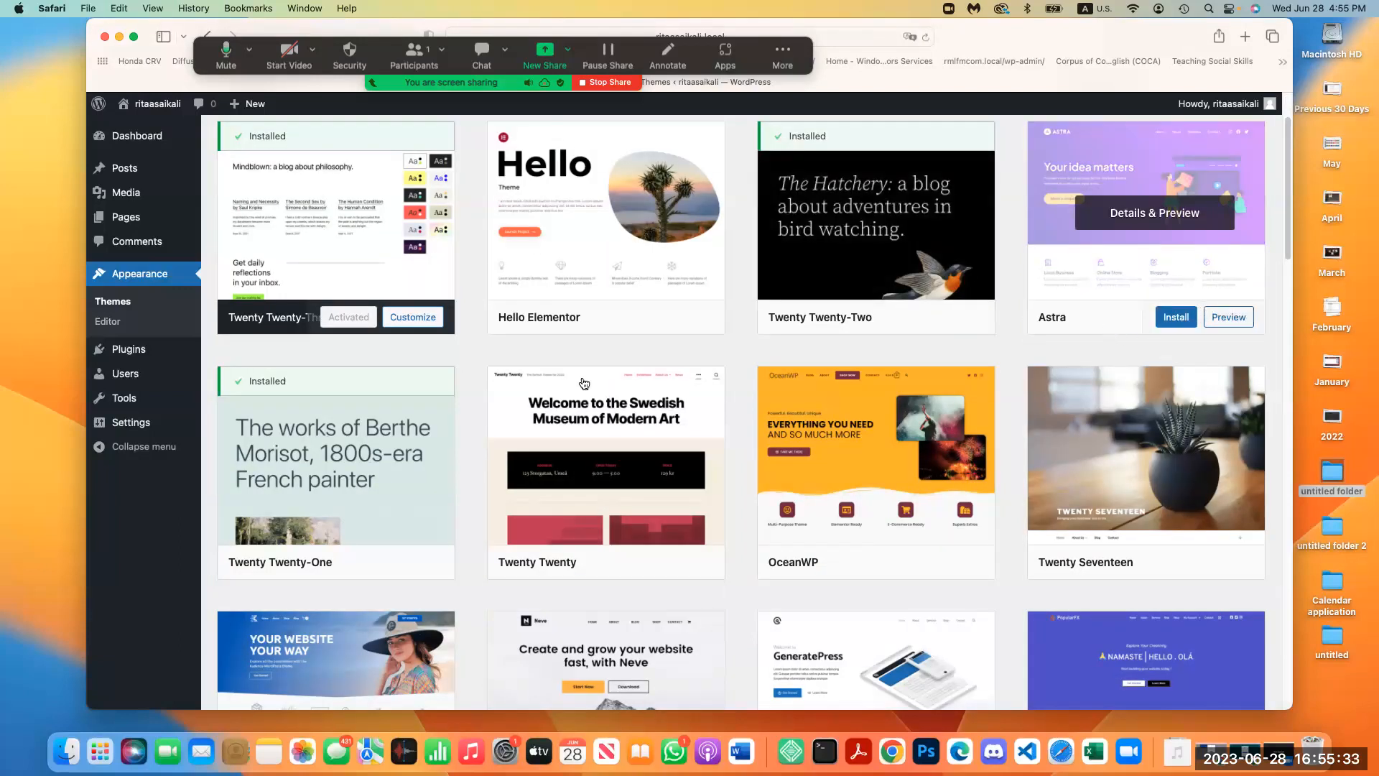
{"action": "scroll", "coordinate": [419, 395], "scroll_direction": "down", "scroll_amount": 1}
{"action": "scroll", "coordinate": [1140, 417], "scroll_direction": "up", "scroll_amount": 3}
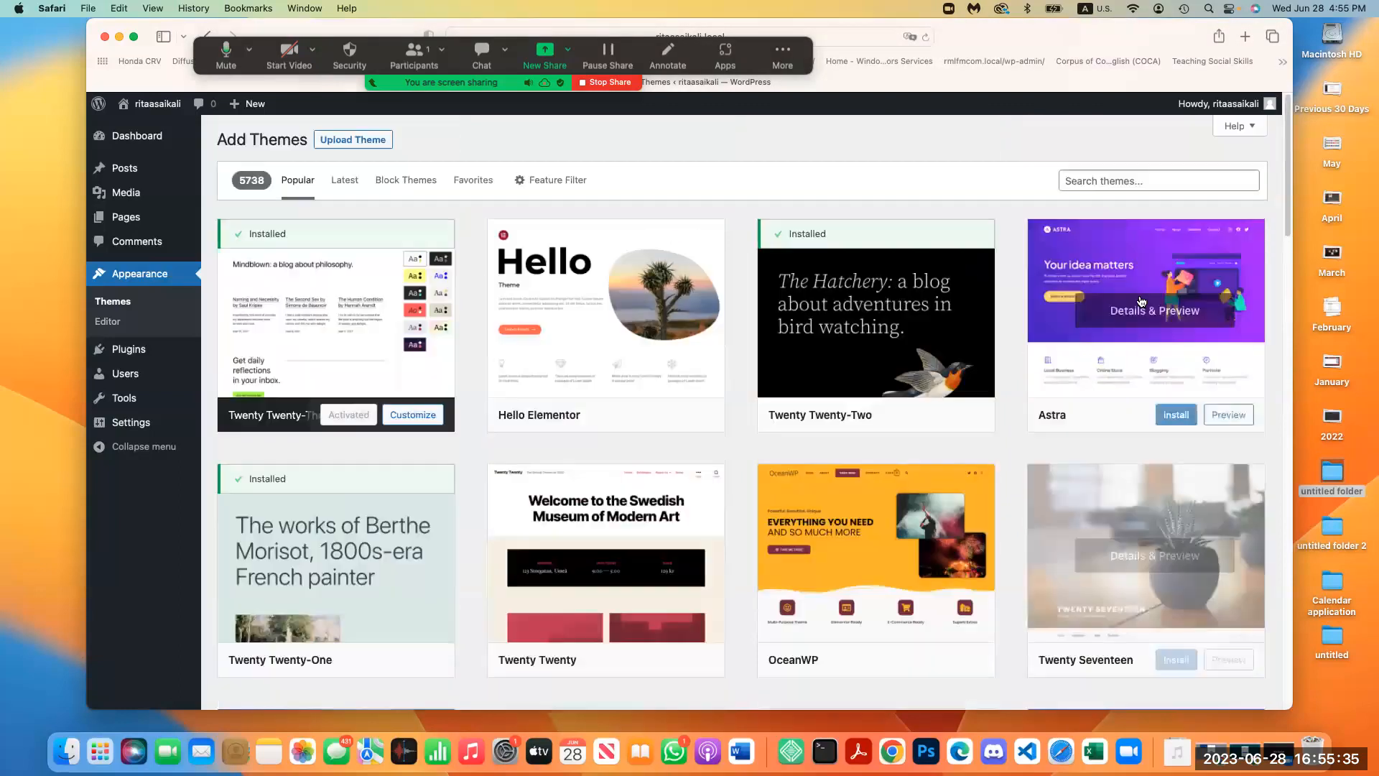
{"action": "left_click", "coordinate": [1159, 417]}
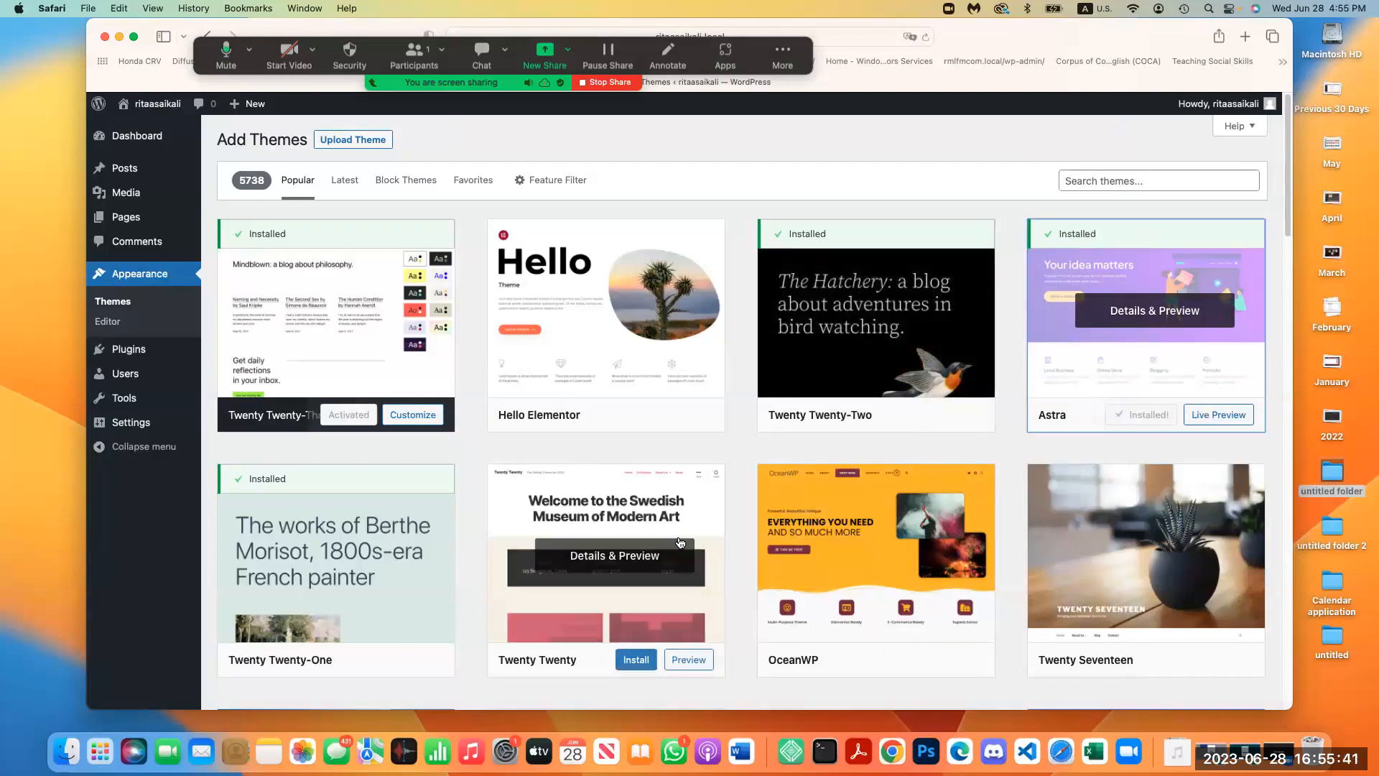
- Activate the installed Astra theme for the site
{"action": "scroll", "coordinate": [909, 517], "scroll_direction": "down", "scroll_amount": 5}
{"action": "scroll", "coordinate": [1006, 467], "scroll_direction": "up", "scroll_amount": 5}
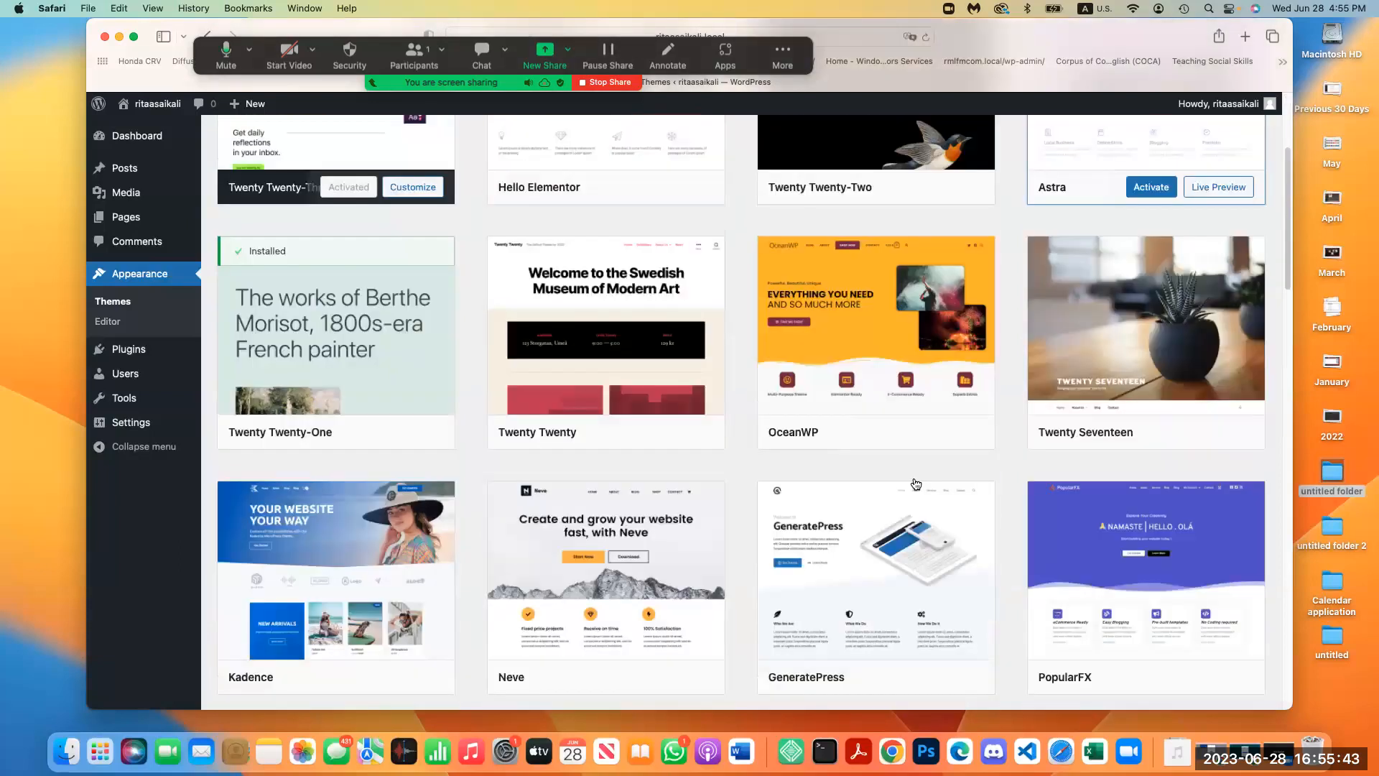
{"action": "left_click", "coordinate": [1143, 417]}
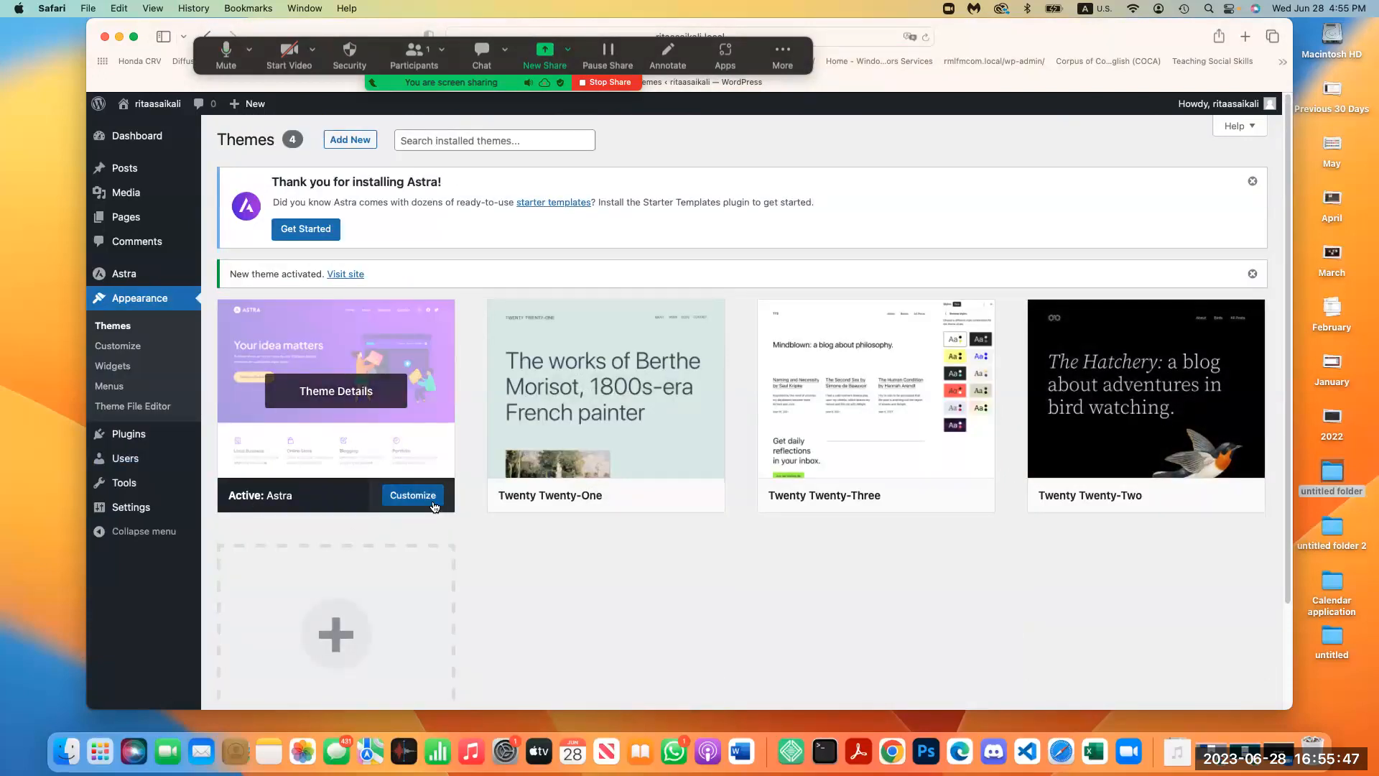
- Preview Astra in the theme customizer and on the live site, returning to the themes list
{"action": "left_click", "coordinate": [413, 496]}
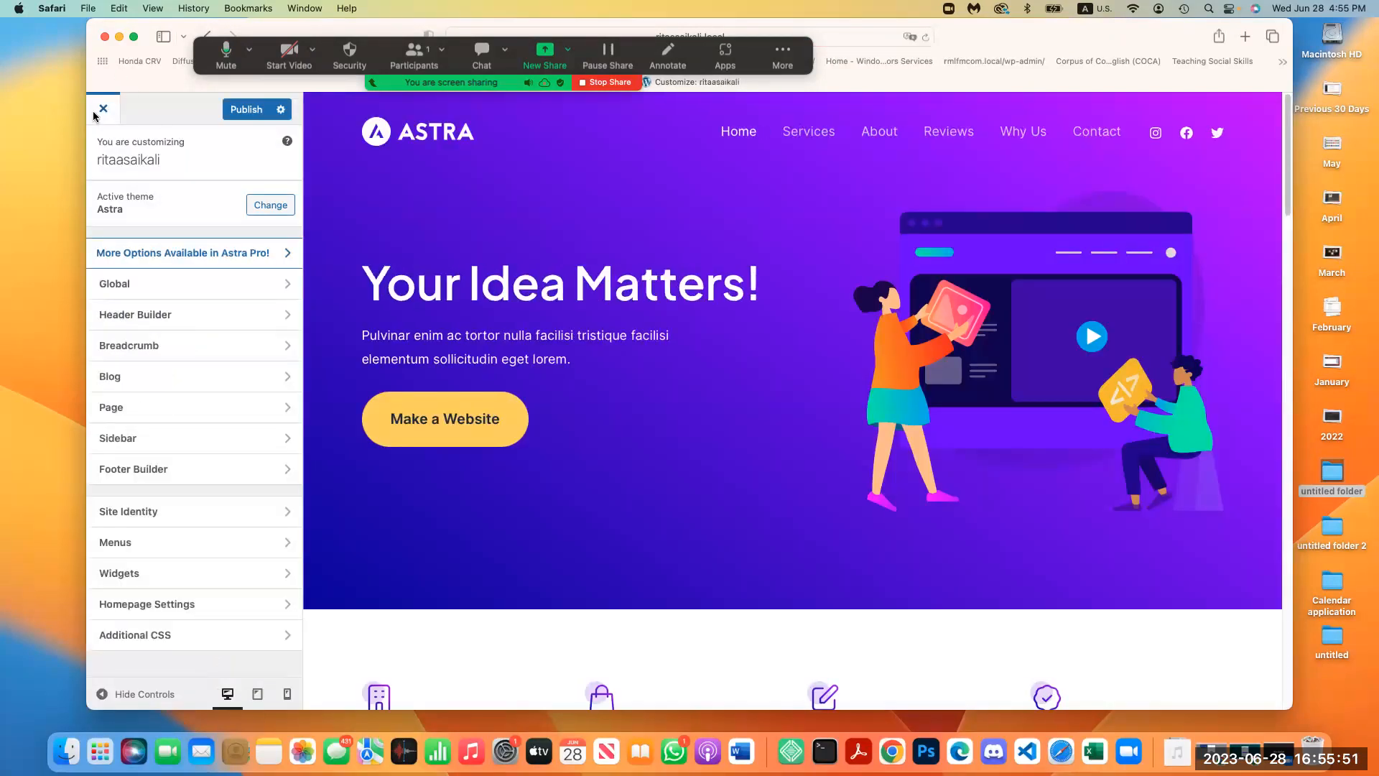
{"action": "left_click", "coordinate": [101, 110]}
{"action": "left_click", "coordinate": [822, 393]}
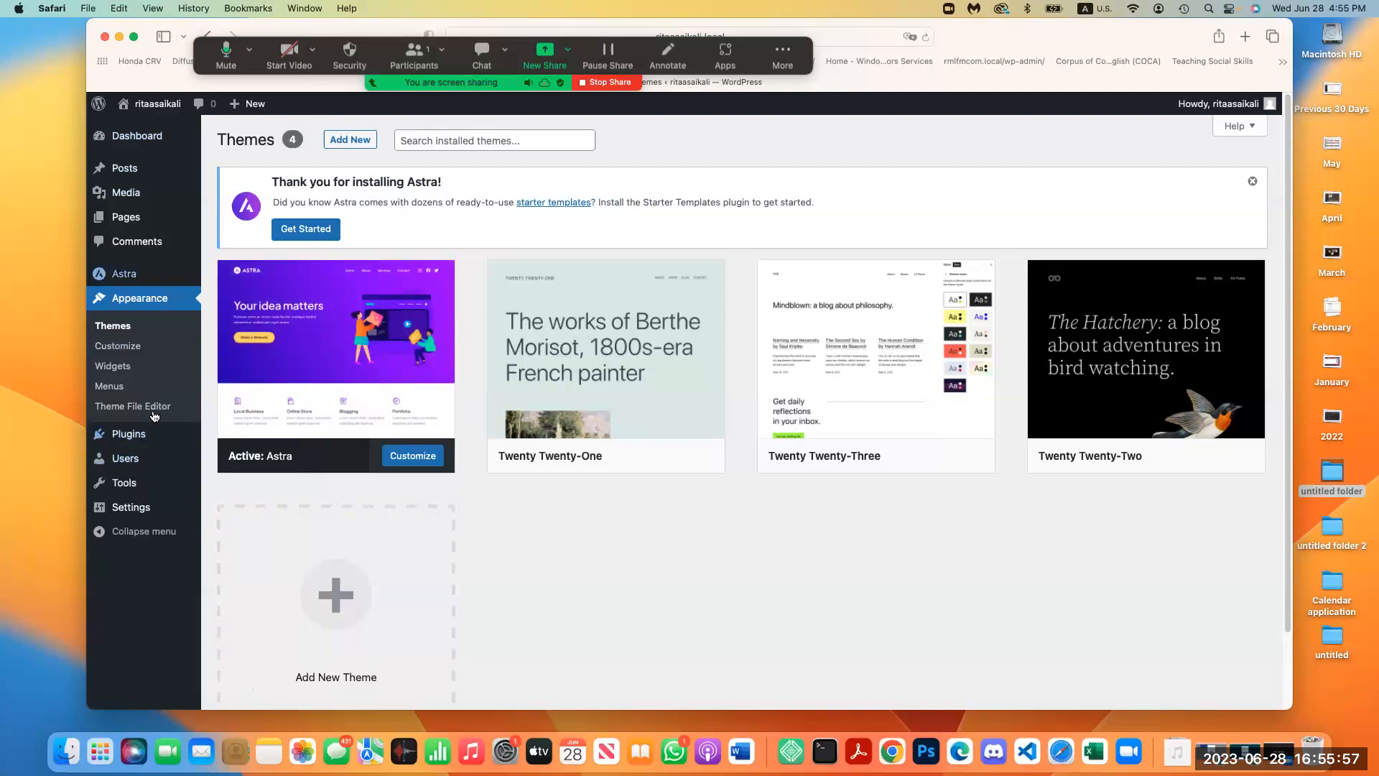
{"action": "left_click", "coordinate": [164, 113]}
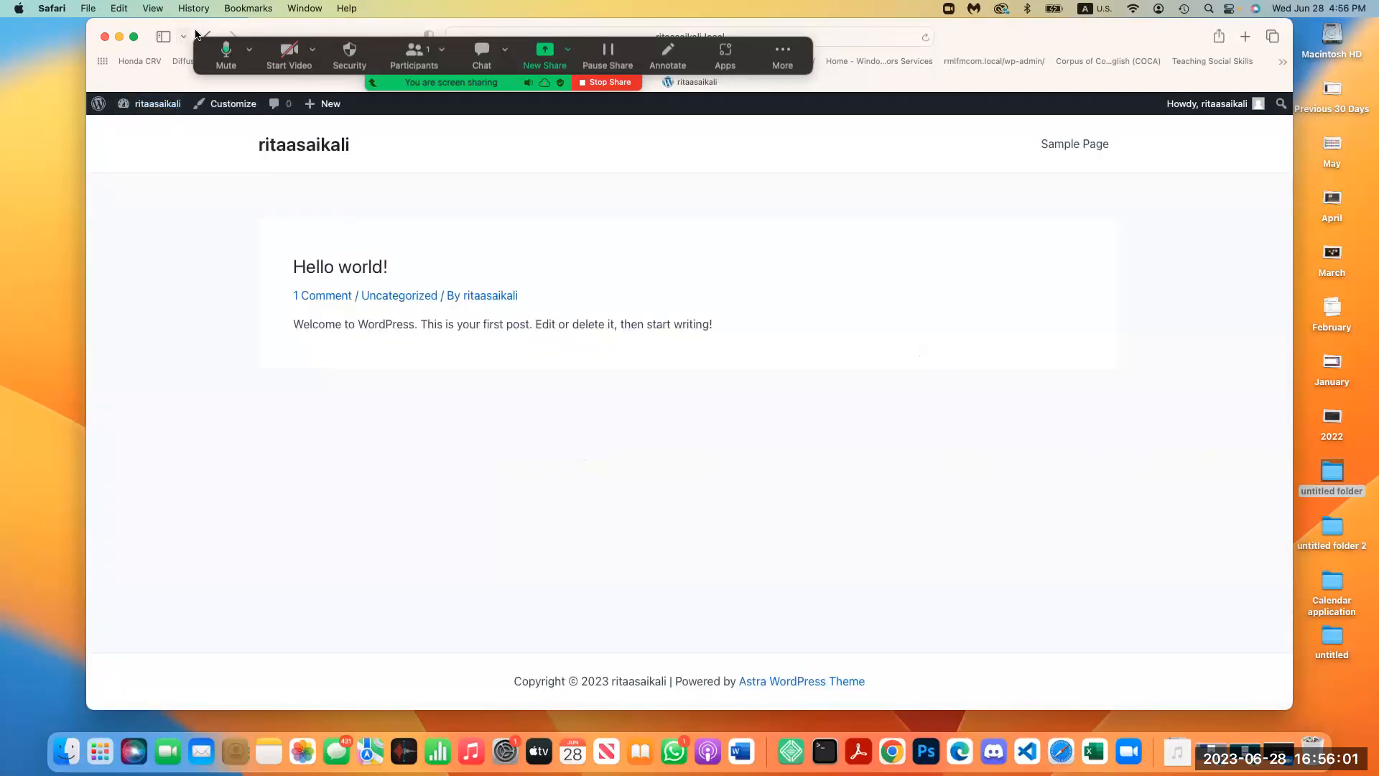
{"action": "left_click", "coordinate": [207, 36]}
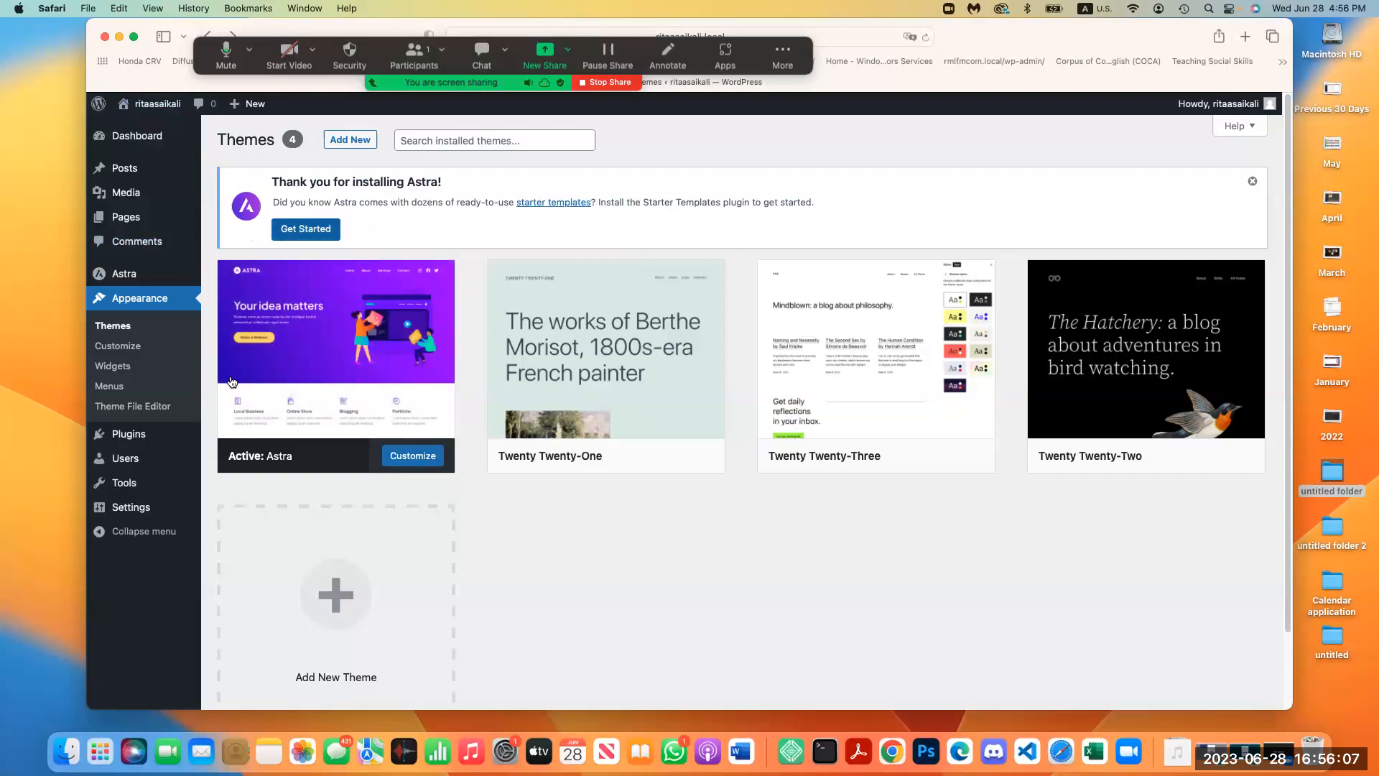
- View the details of the active Astra theme and close them
{"action": "mouse_move", "coordinate": [146, 445]}
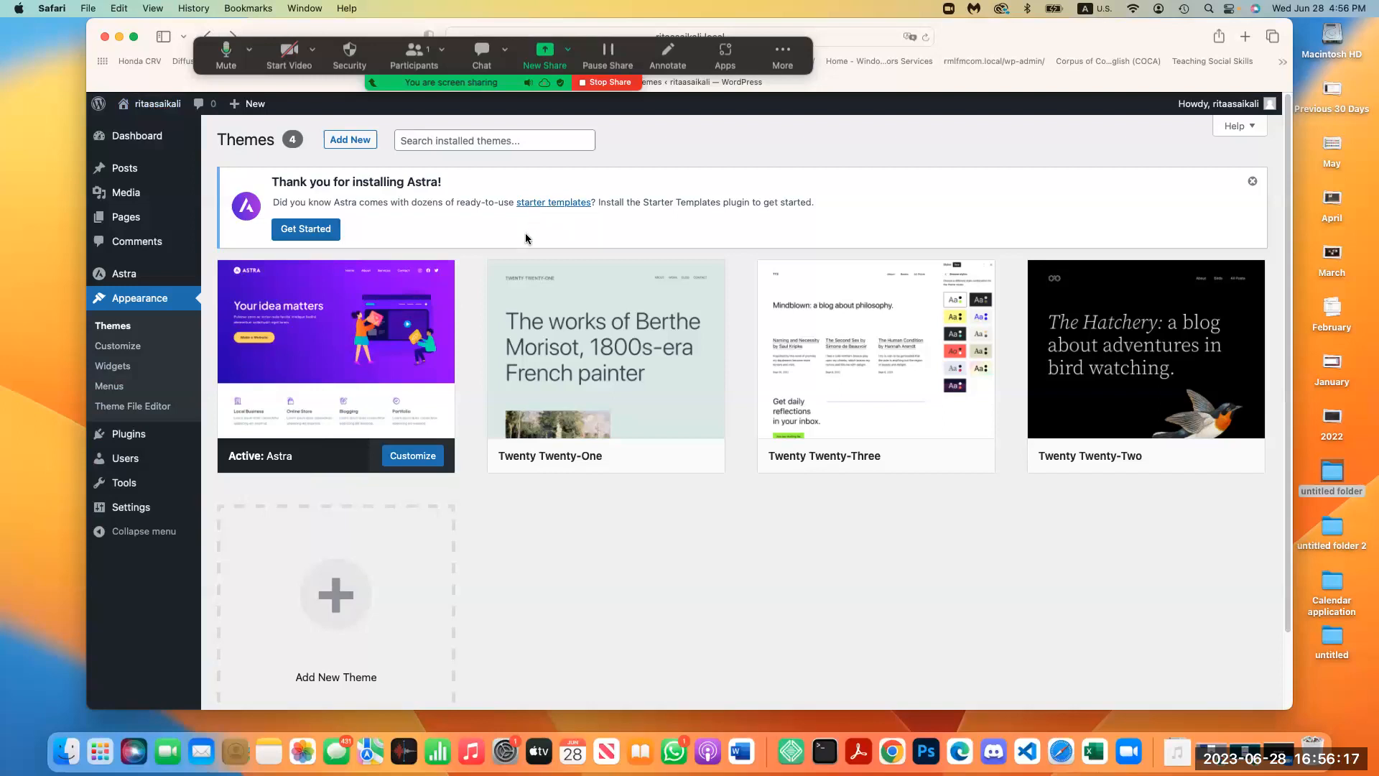
{"action": "left_click", "coordinate": [377, 376]}
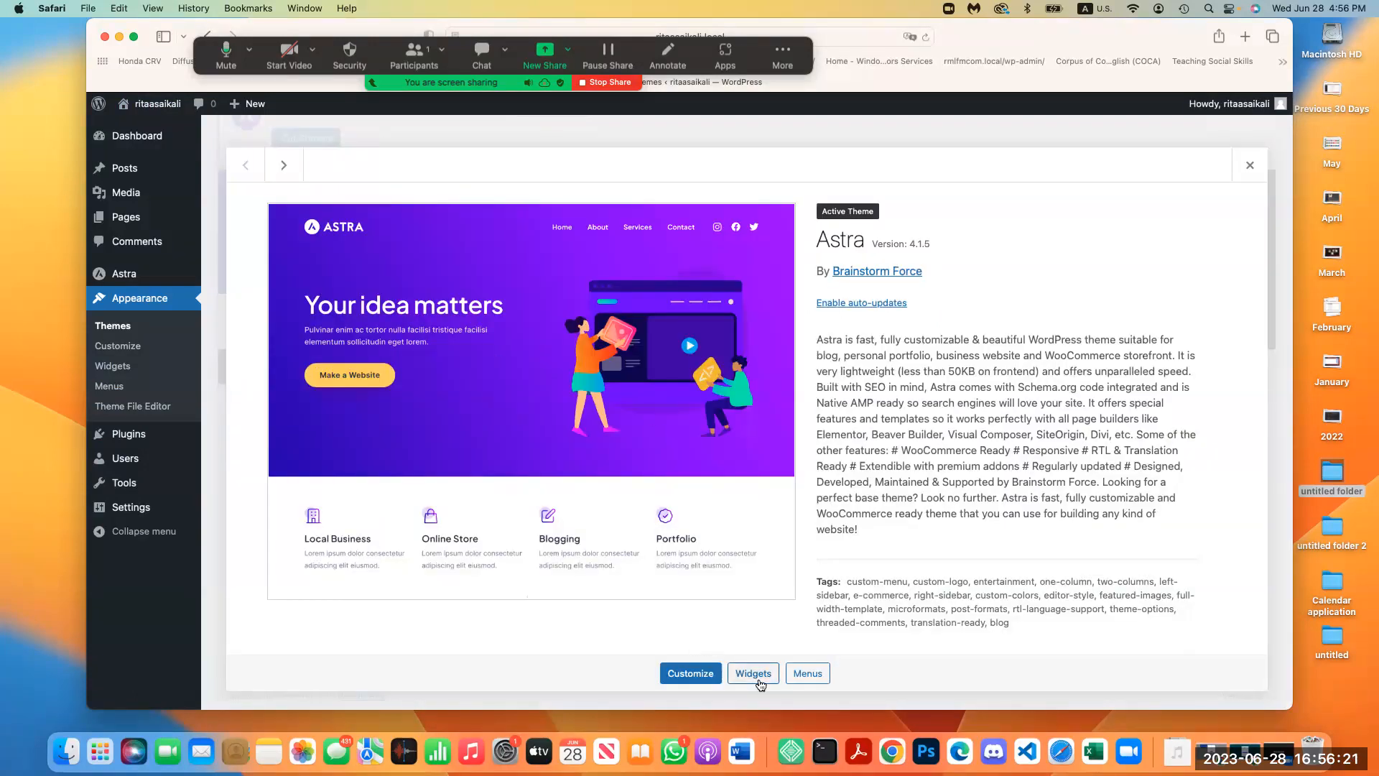
{"action": "left_click", "coordinate": [1250, 165]}
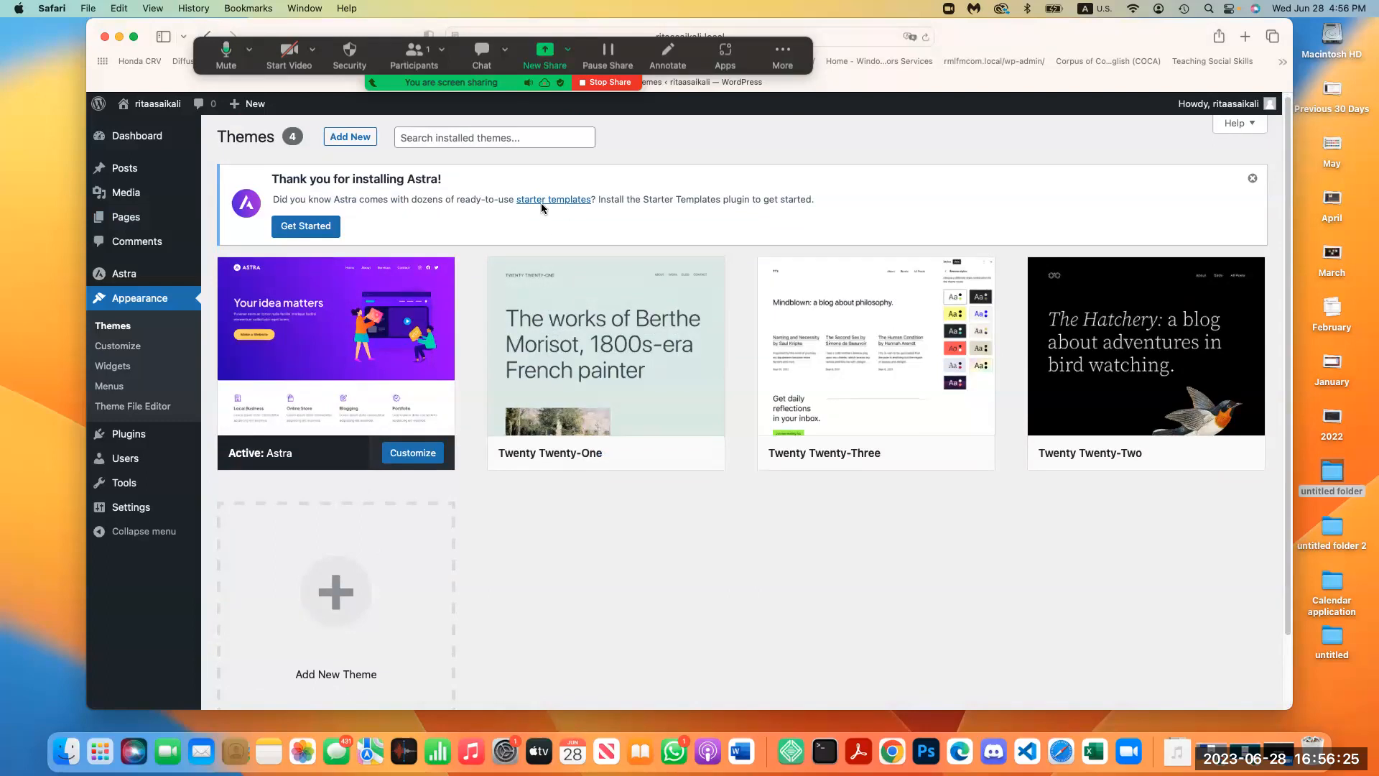
- Look at Astra's online starter templates library, dismiss the Google sign-in prompt and return to the WordPress themes page
{"action": "left_click", "coordinate": [544, 208]}
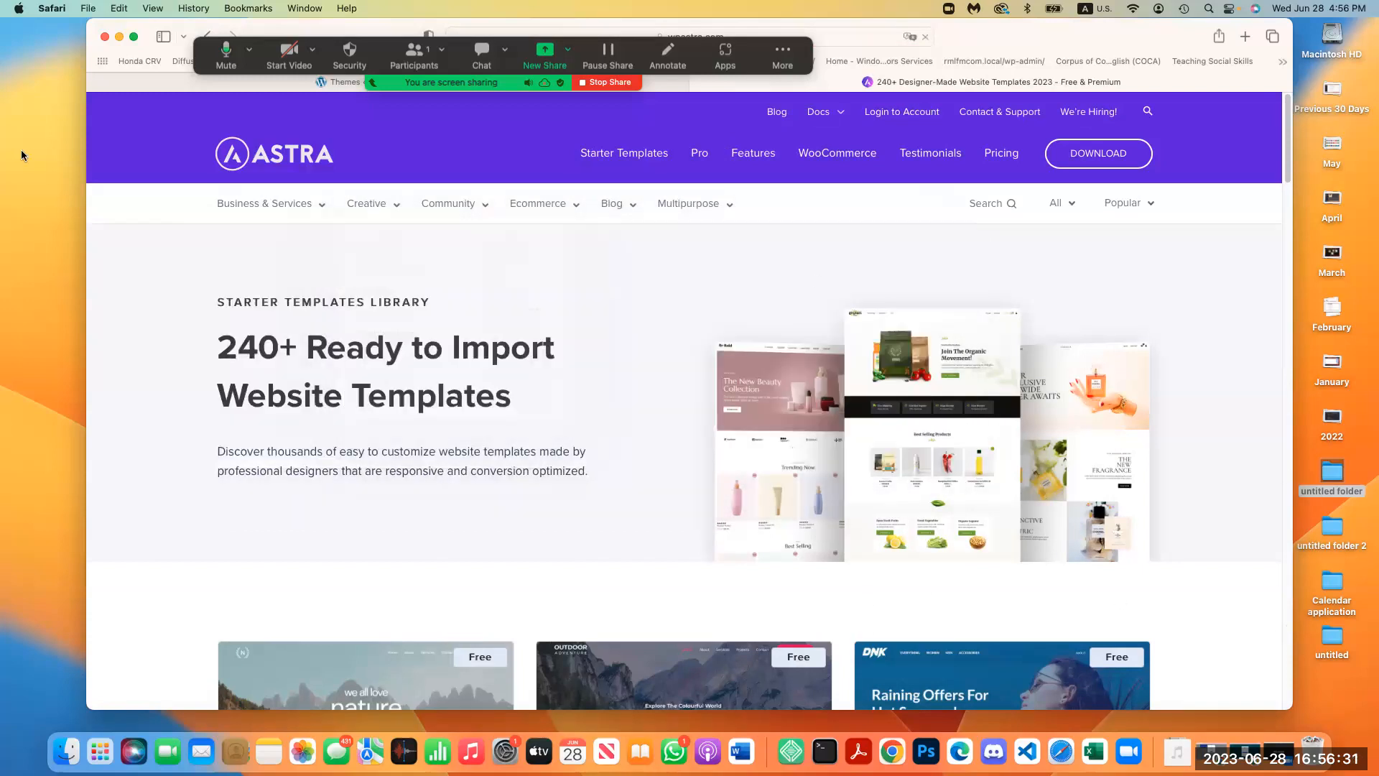
{"action": "left_click_drag", "start_coordinate": [994, 42], "coordinate": [1001, 62]}
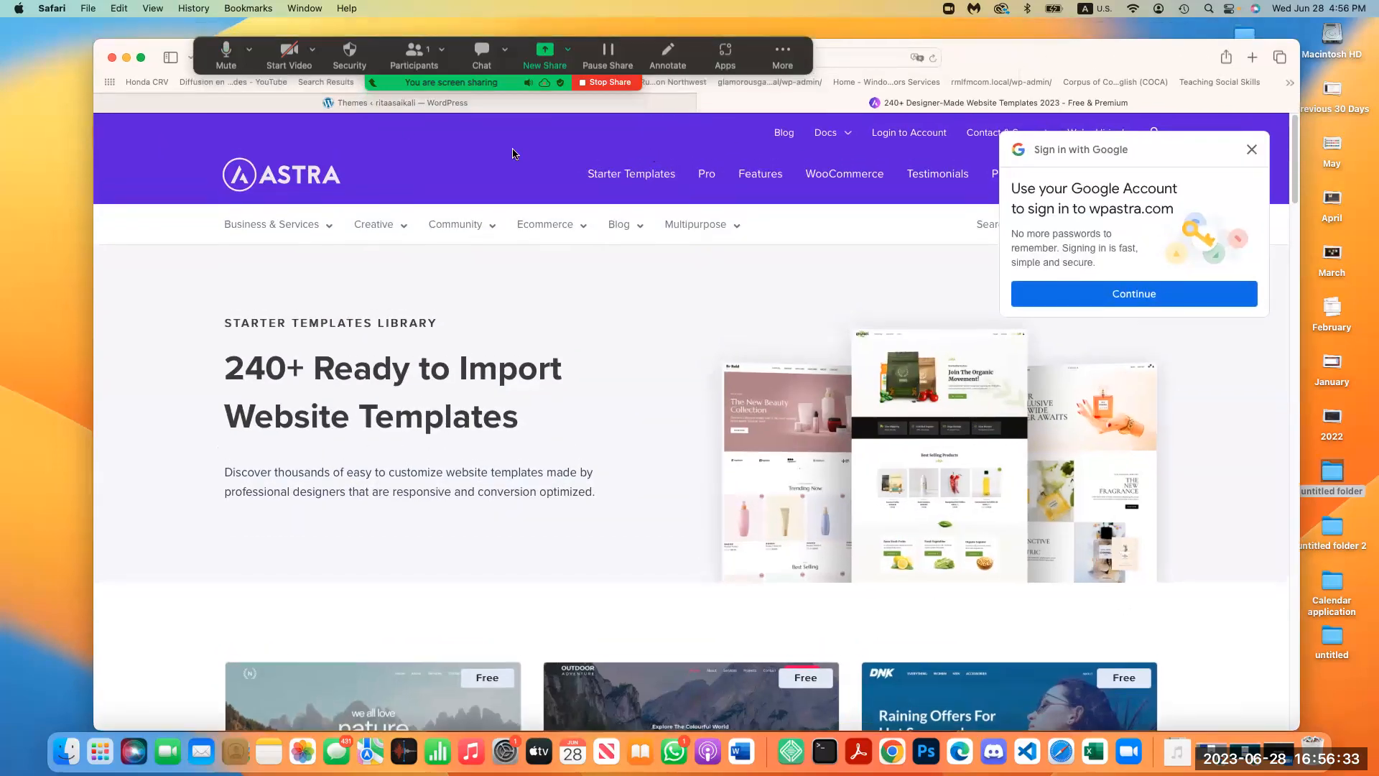
{"action": "left_click", "coordinate": [1252, 150]}
{"action": "left_click", "coordinate": [682, 104]}
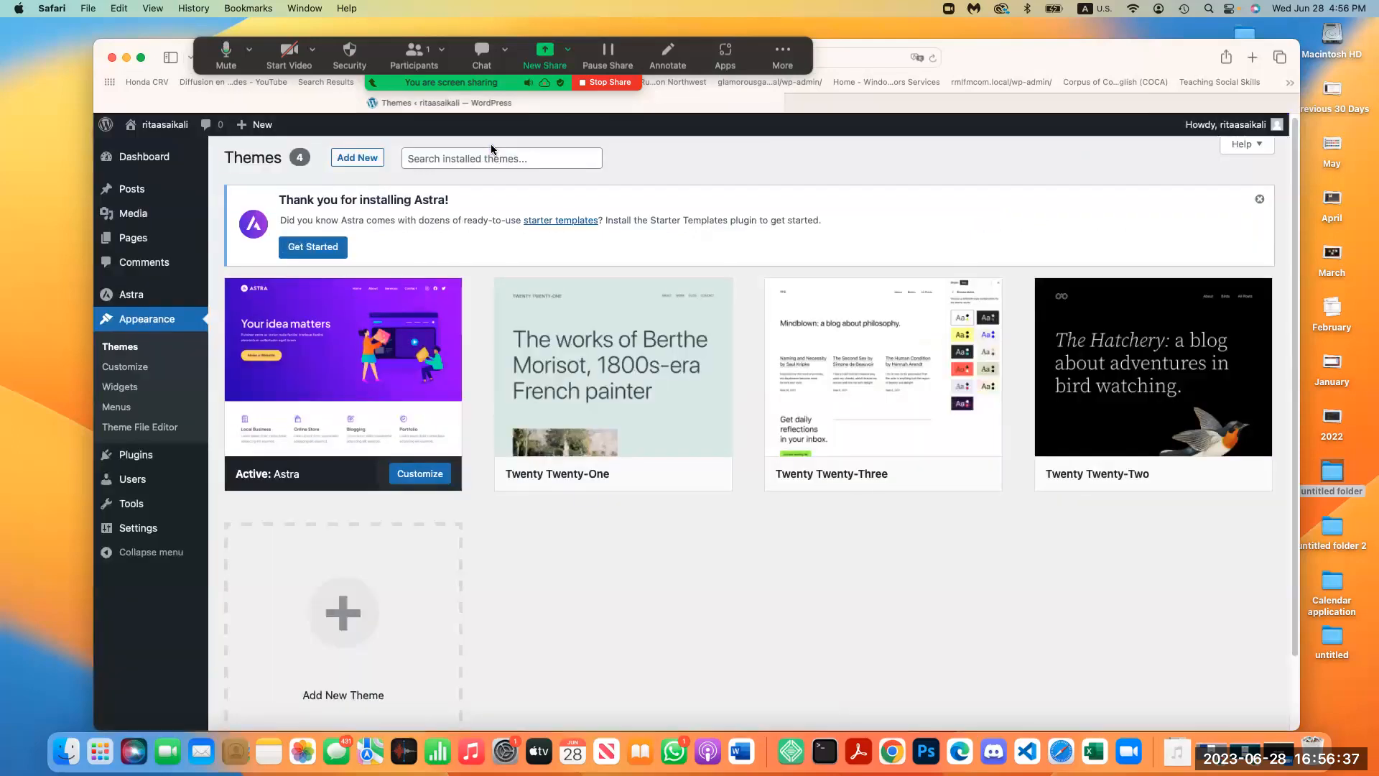
- Get started with the Starter Templates plugin for Astra and choose Elementor as the page builder
{"action": "left_click", "coordinate": [327, 247]}
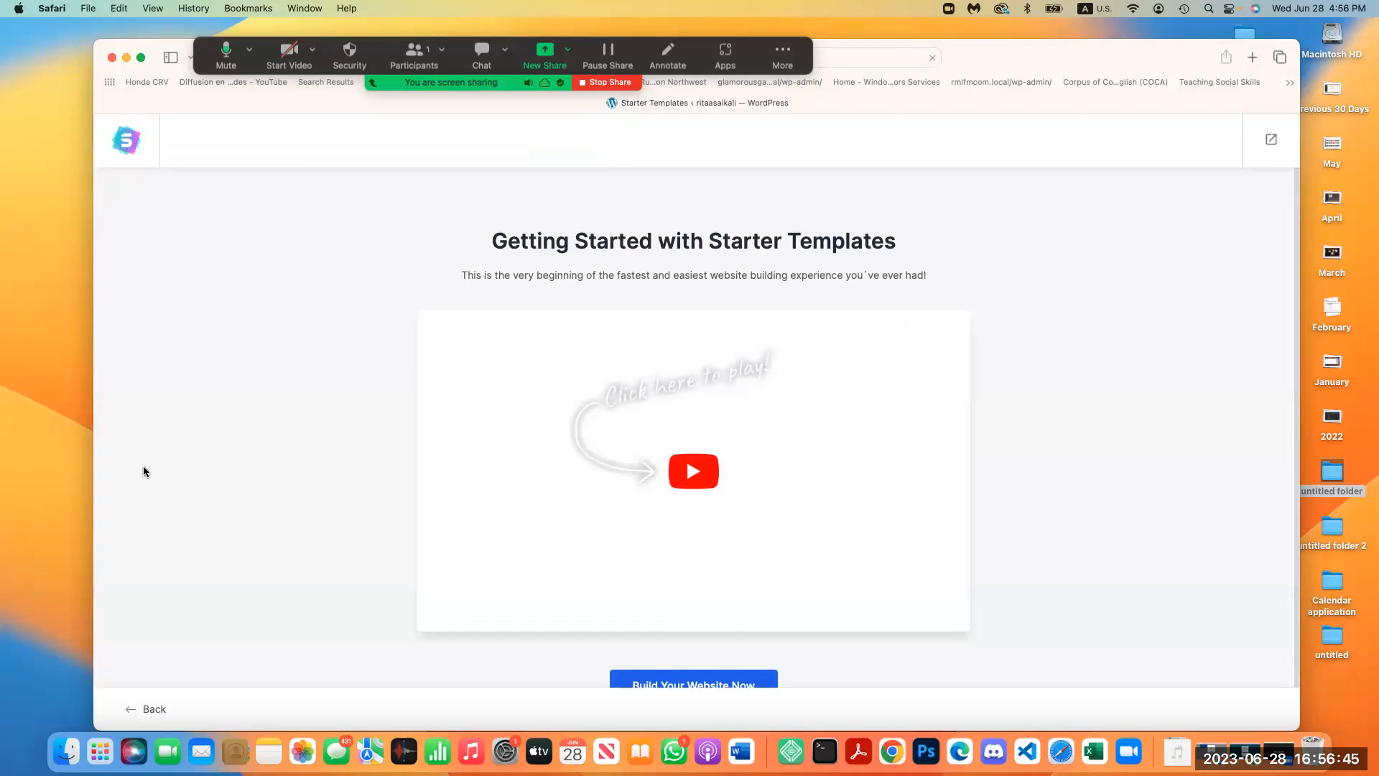
{"action": "scroll", "coordinate": [286, 419], "scroll_direction": "down", "scroll_amount": 1}
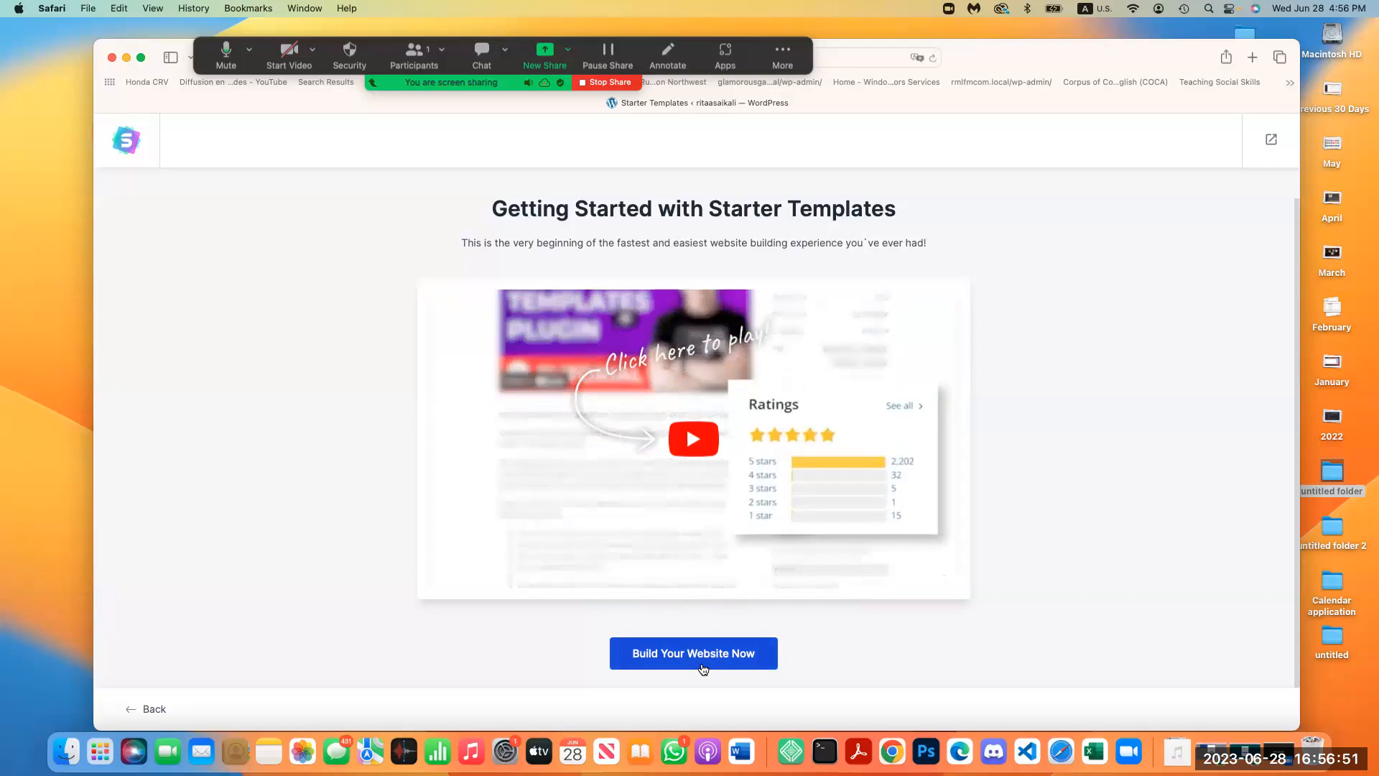
{"action": "left_click", "coordinate": [703, 668]}
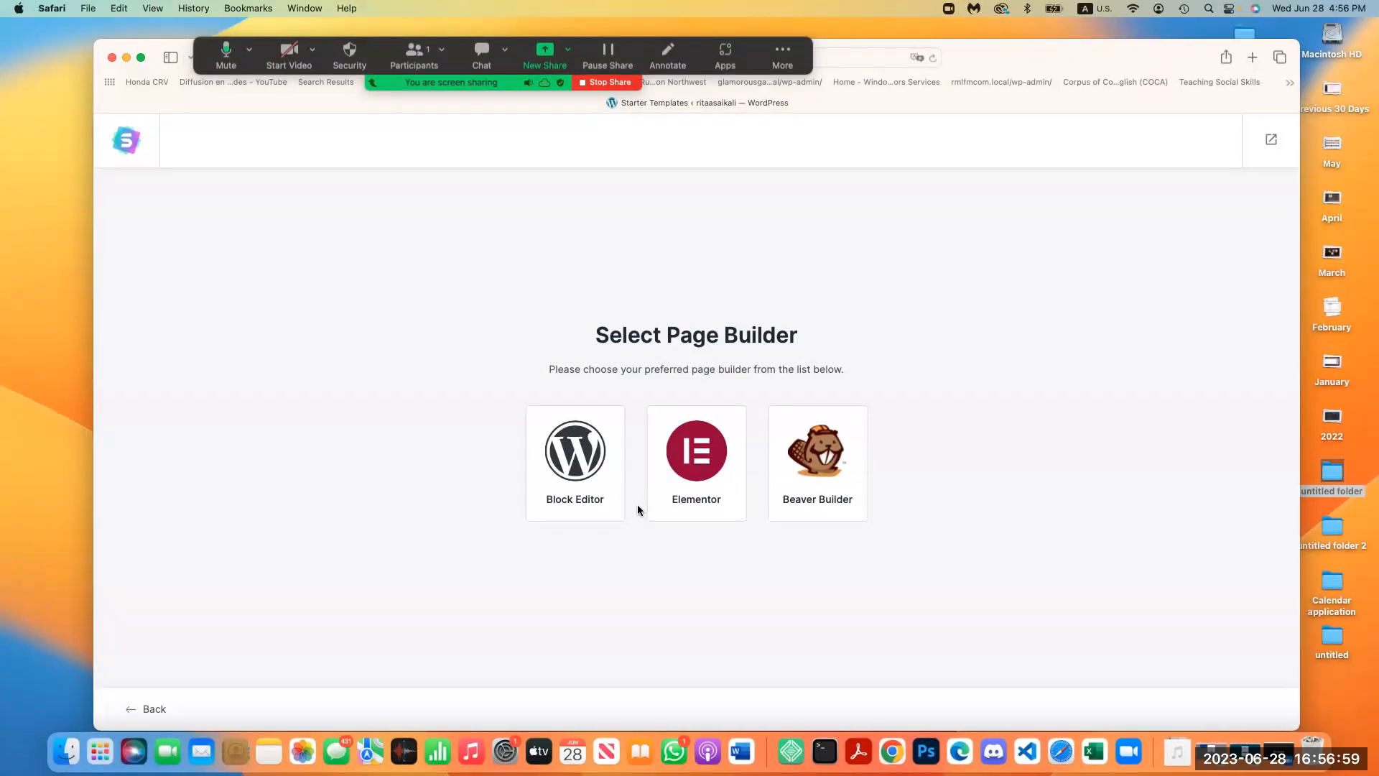
{"action": "left_click", "coordinate": [678, 469]}
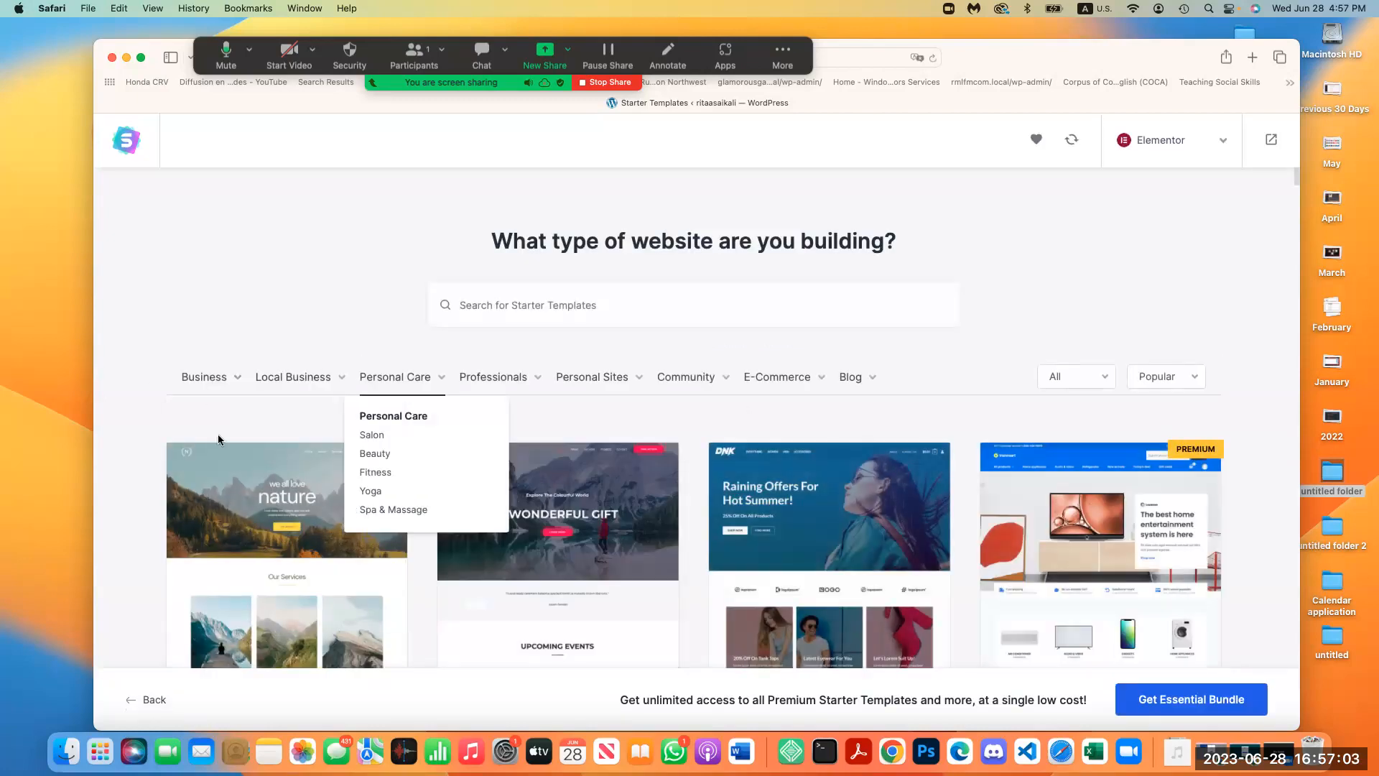
- Browse the Elementor starter templates library to compare the available free and premium designs
{"action": "scroll", "coordinate": [200, 364], "scroll_direction": "down", "scroll_amount": 5}
{"action": "scroll", "coordinate": [833, 455], "scroll_direction": "up", "scroll_amount": 2}
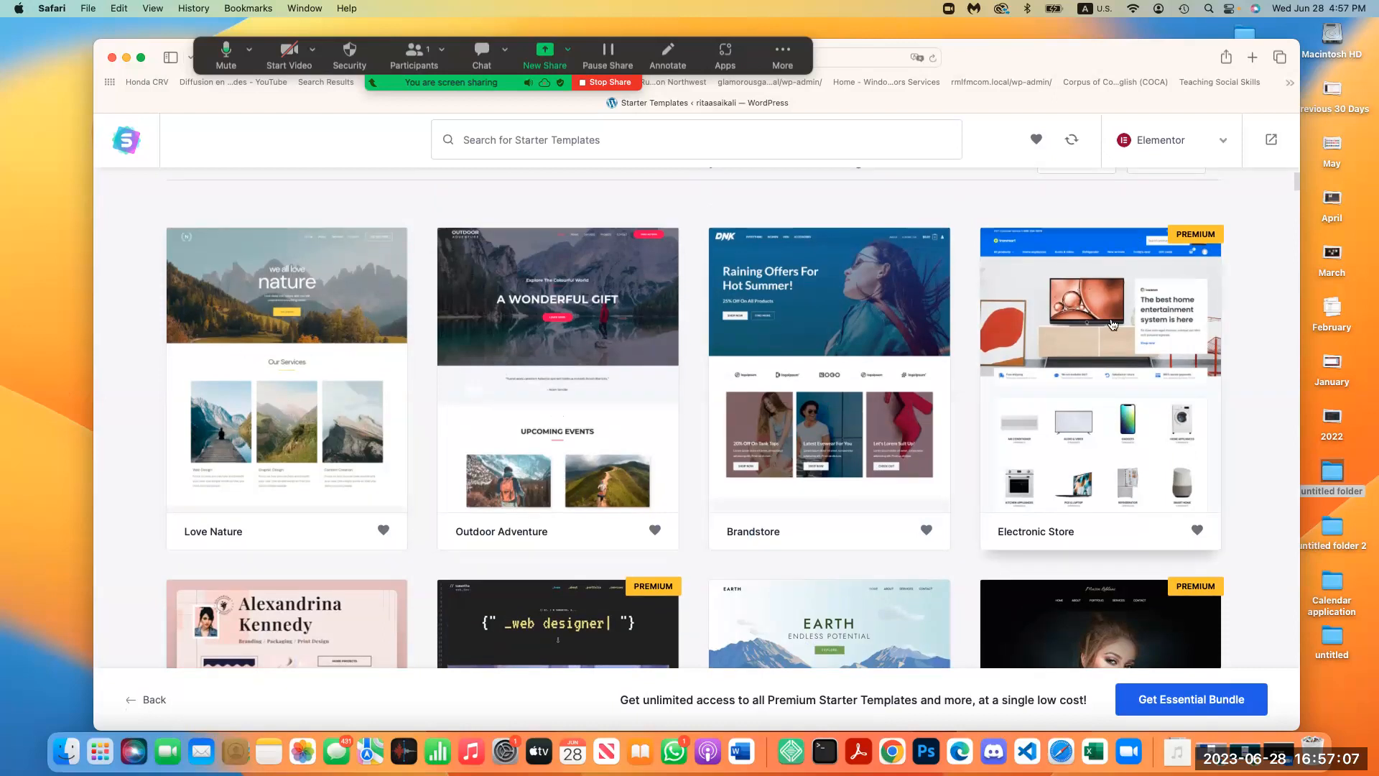
{"action": "scroll", "coordinate": [684, 313], "scroll_direction": "up", "scroll_amount": 1}
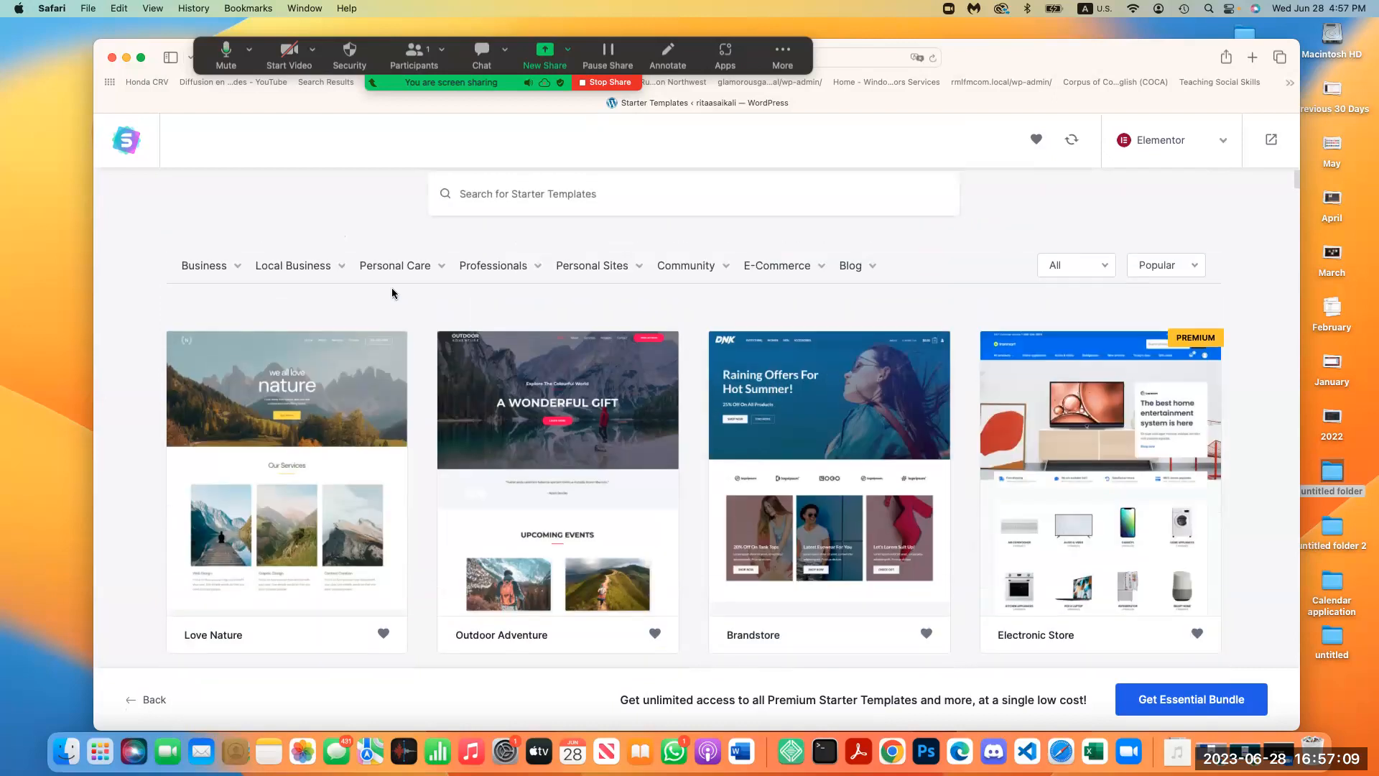
{"action": "scroll", "coordinate": [560, 502], "scroll_direction": "down", "scroll_amount": 9}
{"action": "scroll", "coordinate": [560, 502], "scroll_direction": "down", "scroll_amount": 5}
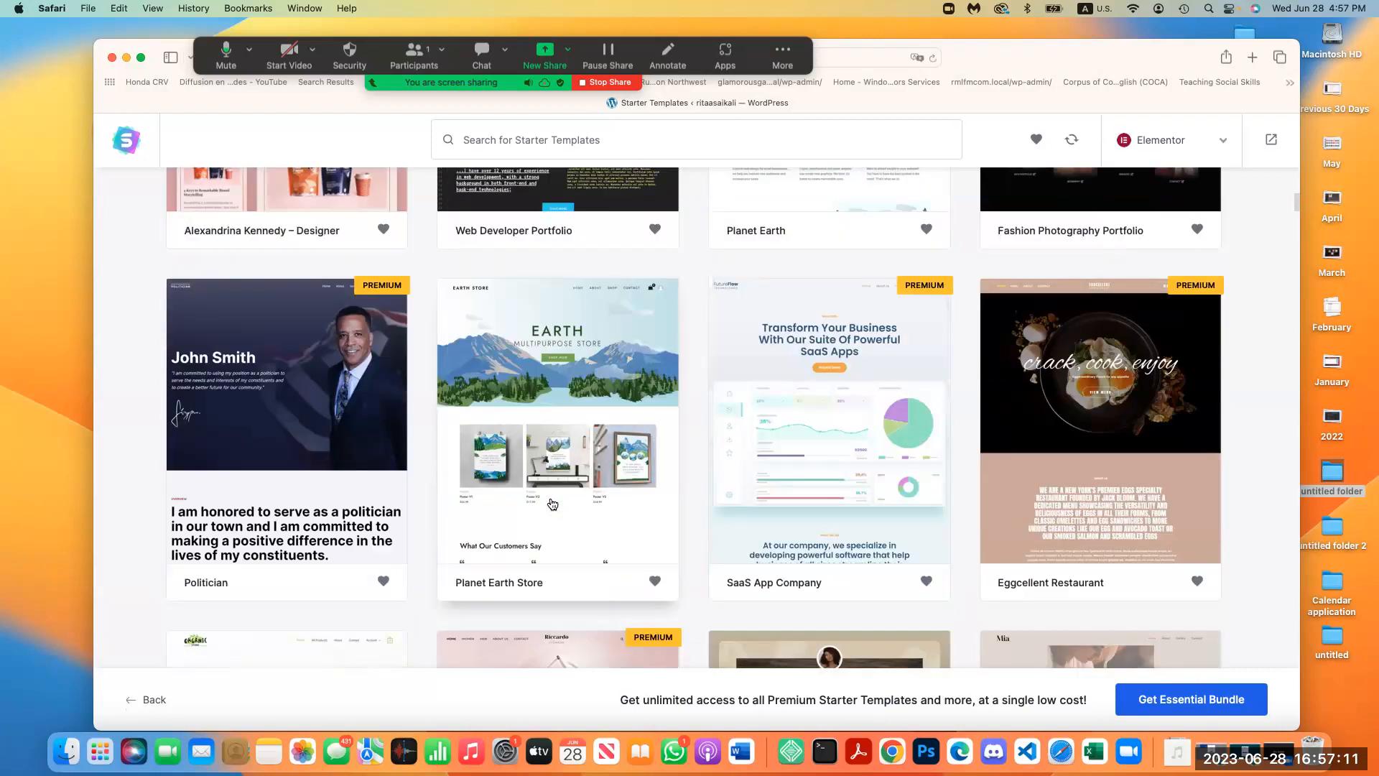
{"action": "scroll", "coordinate": [554, 512], "scroll_direction": "down", "scroll_amount": 7}
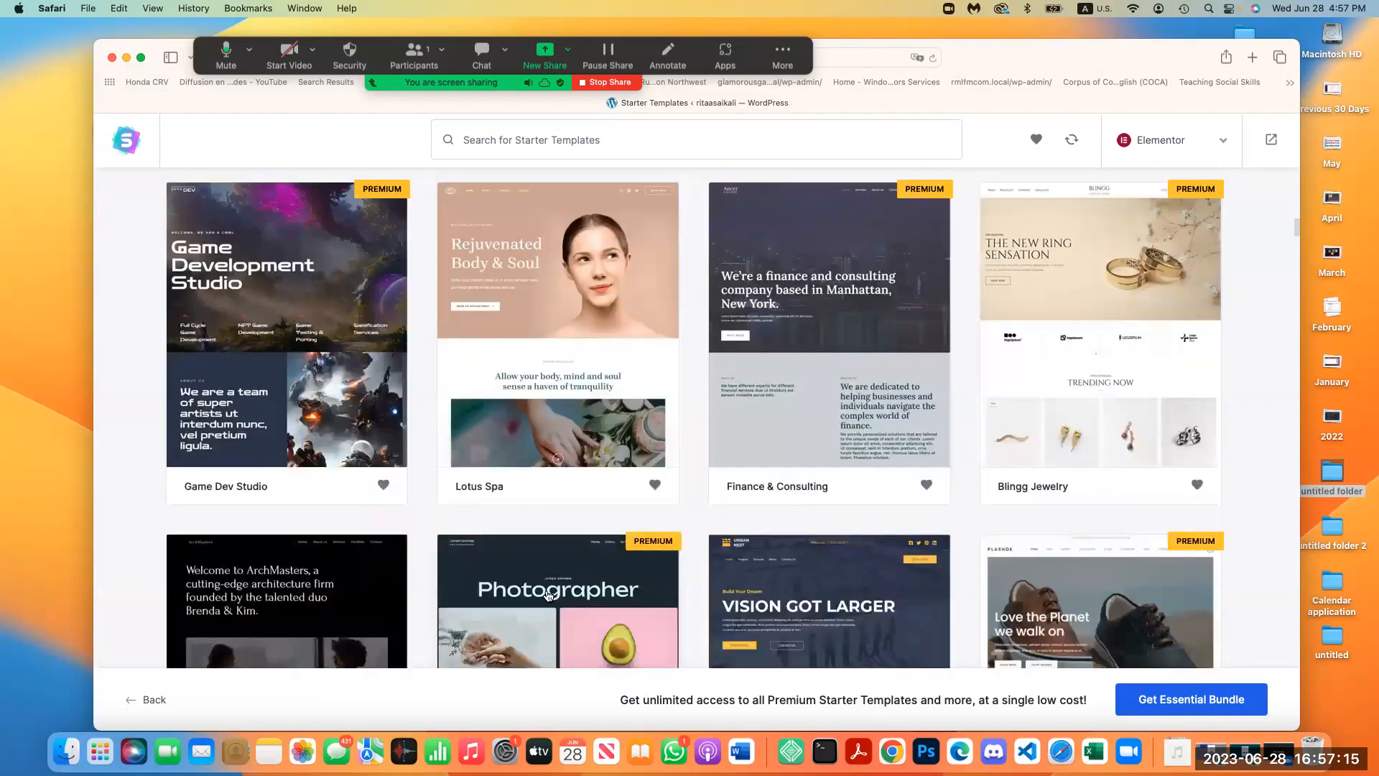
{"action": "scroll", "coordinate": [528, 513], "scroll_direction": "down", "scroll_amount": 1}
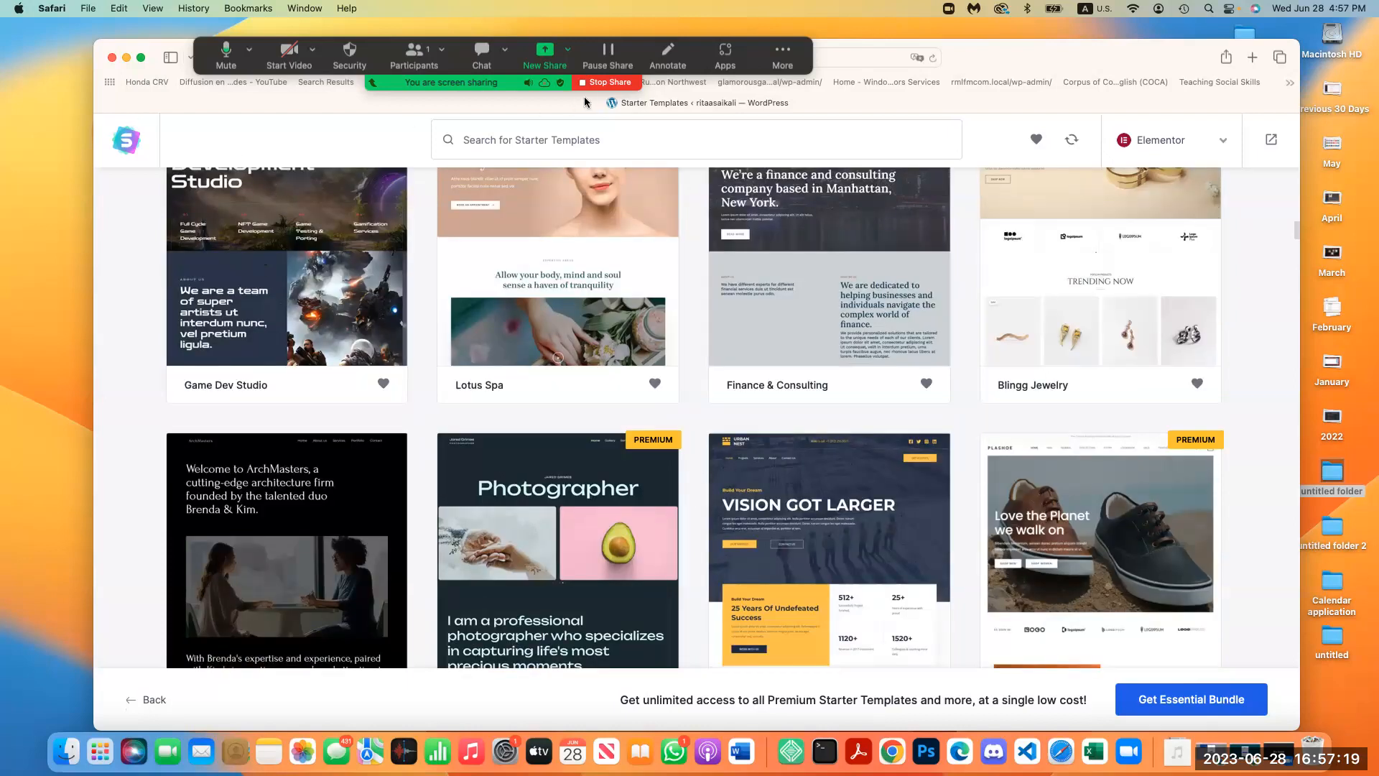
{"action": "left_click", "coordinate": [604, 84]}
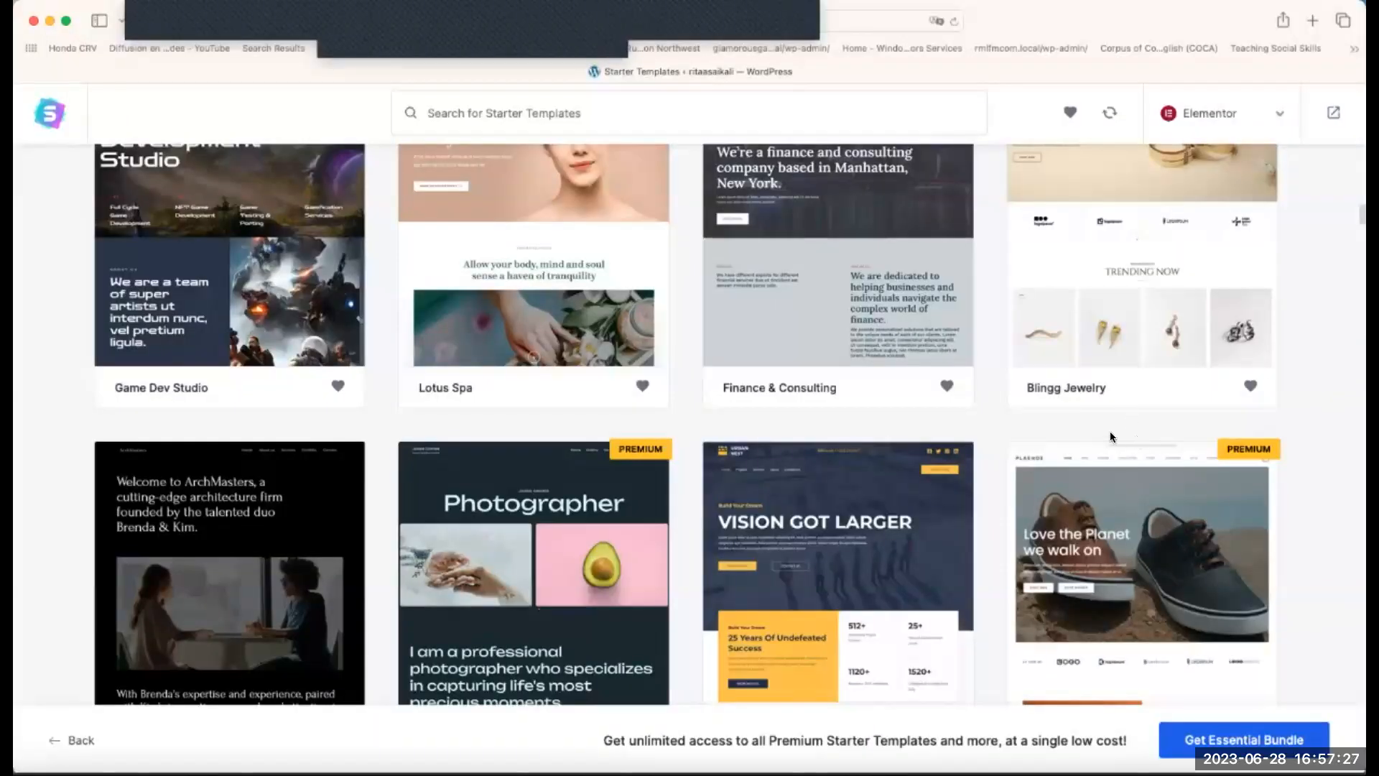
{"action": "scroll", "coordinate": [566, 658], "scroll_direction": "down", "scroll_amount": 4}
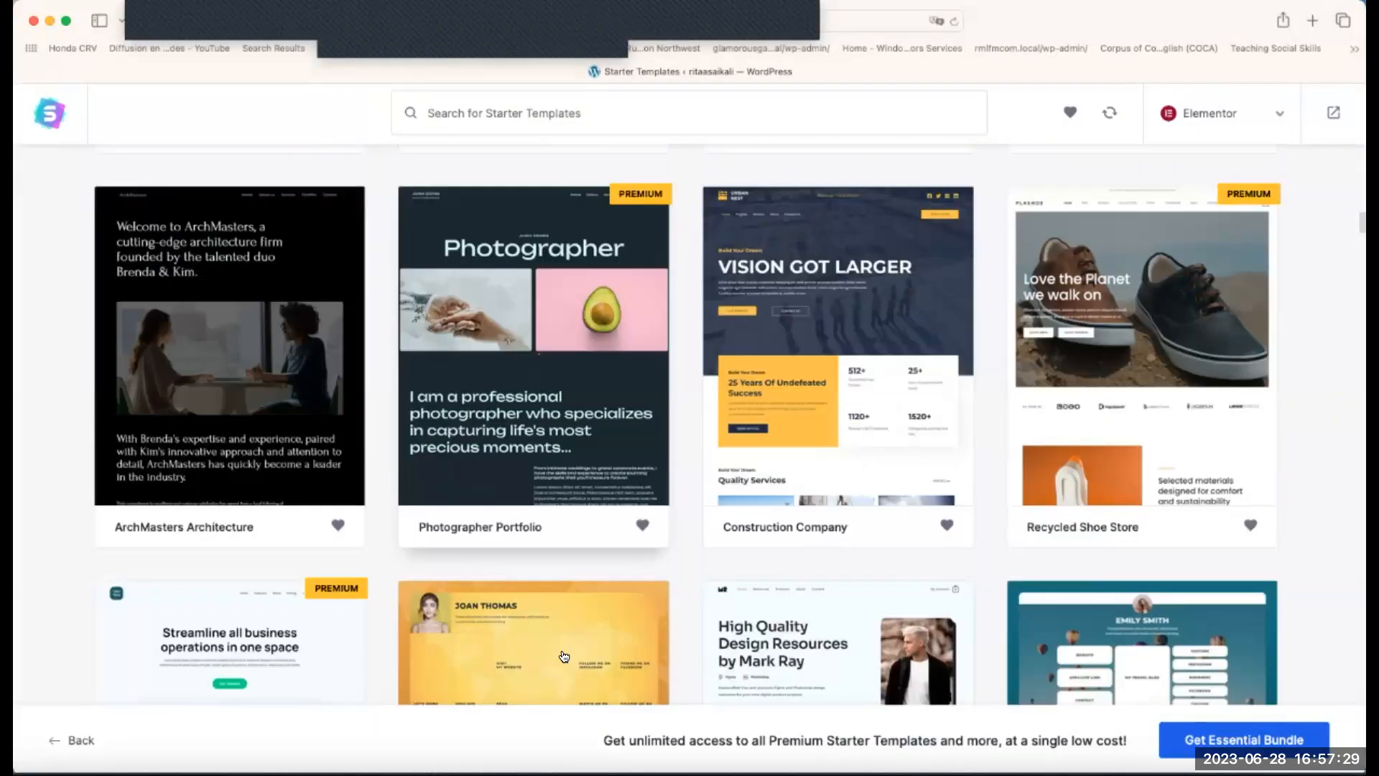
{"action": "scroll", "coordinate": [870, 465], "scroll_direction": "down", "scroll_amount": 10}
{"action": "scroll", "coordinate": [870, 466], "scroll_direction": "up", "scroll_amount": 15}
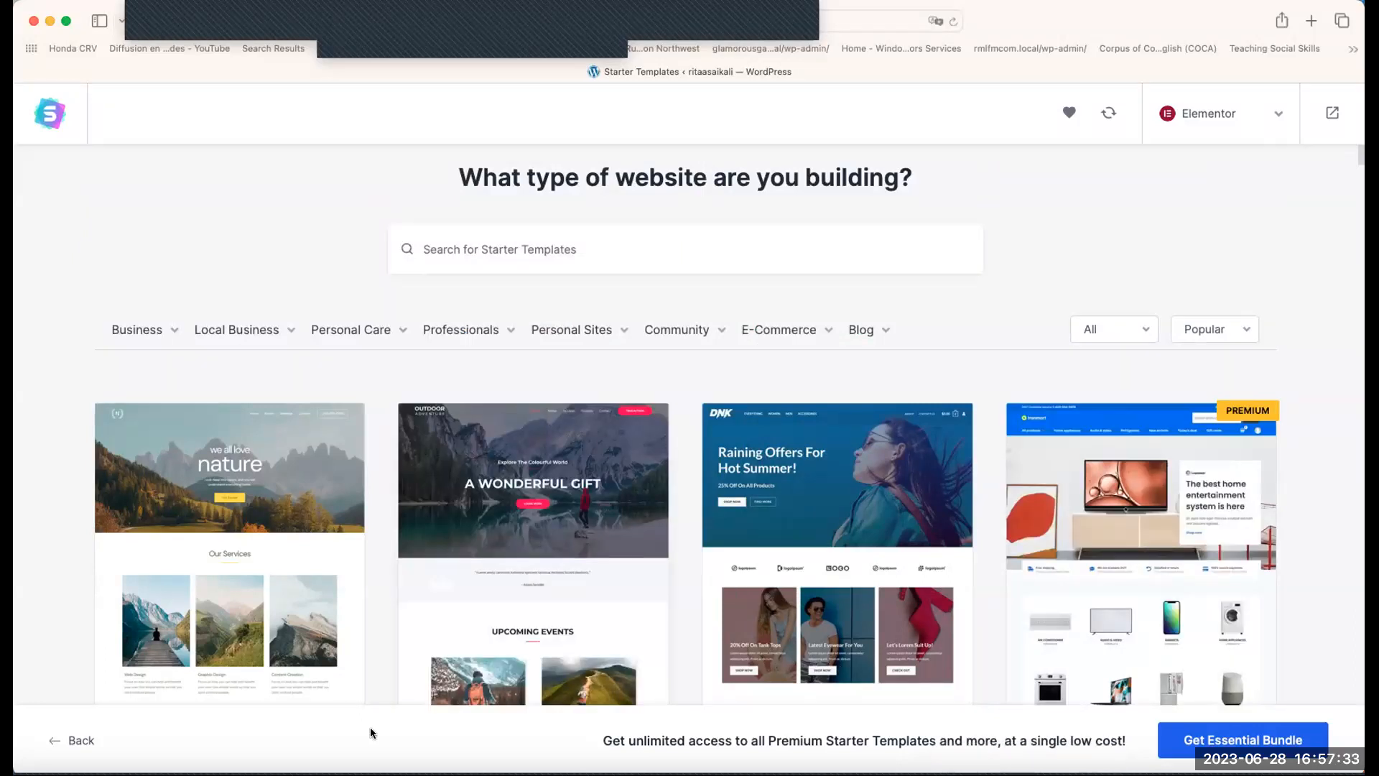
{"action": "scroll", "coordinate": [610, 534], "scroll_direction": "down", "scroll_amount": 2}
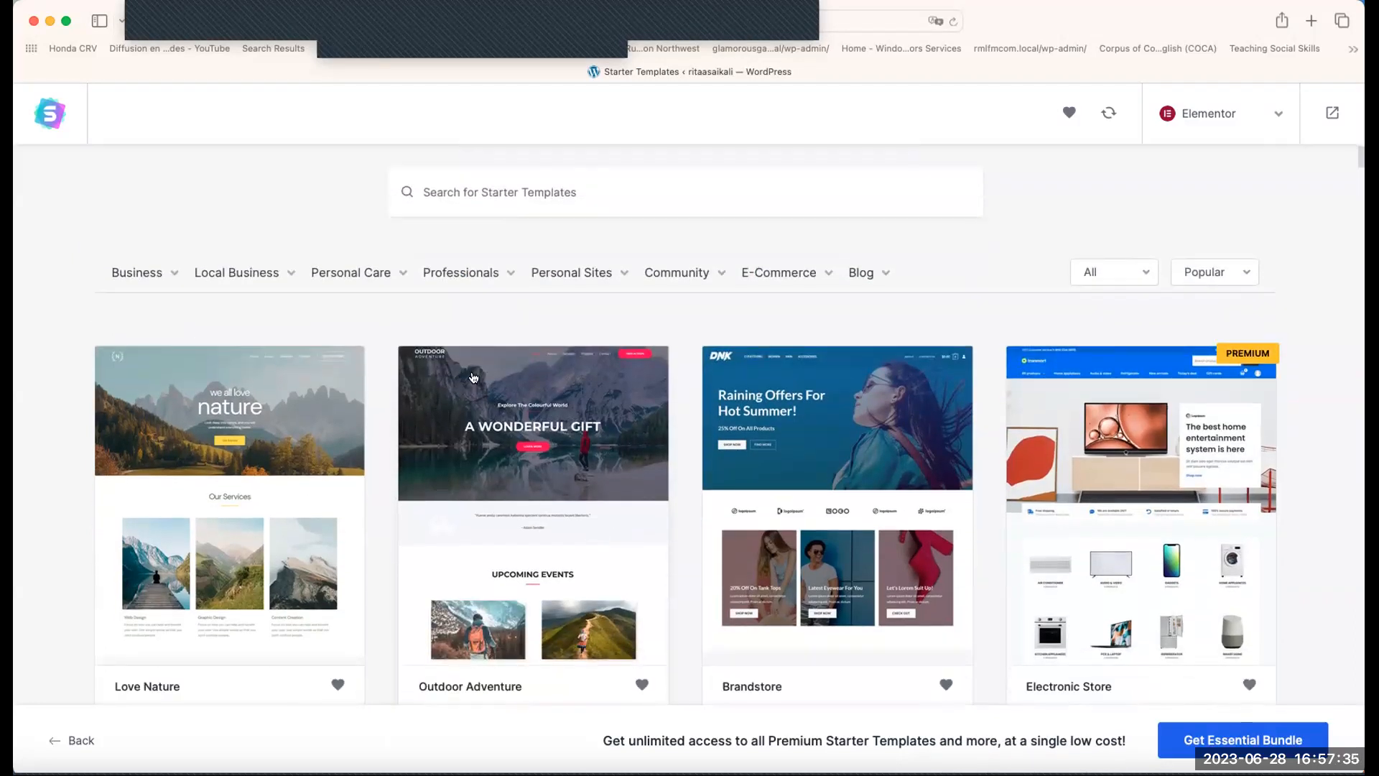
- Select the Outdoor Adventure template, skip the logo upload and review its color and font options
{"action": "left_click", "coordinate": [527, 412]}
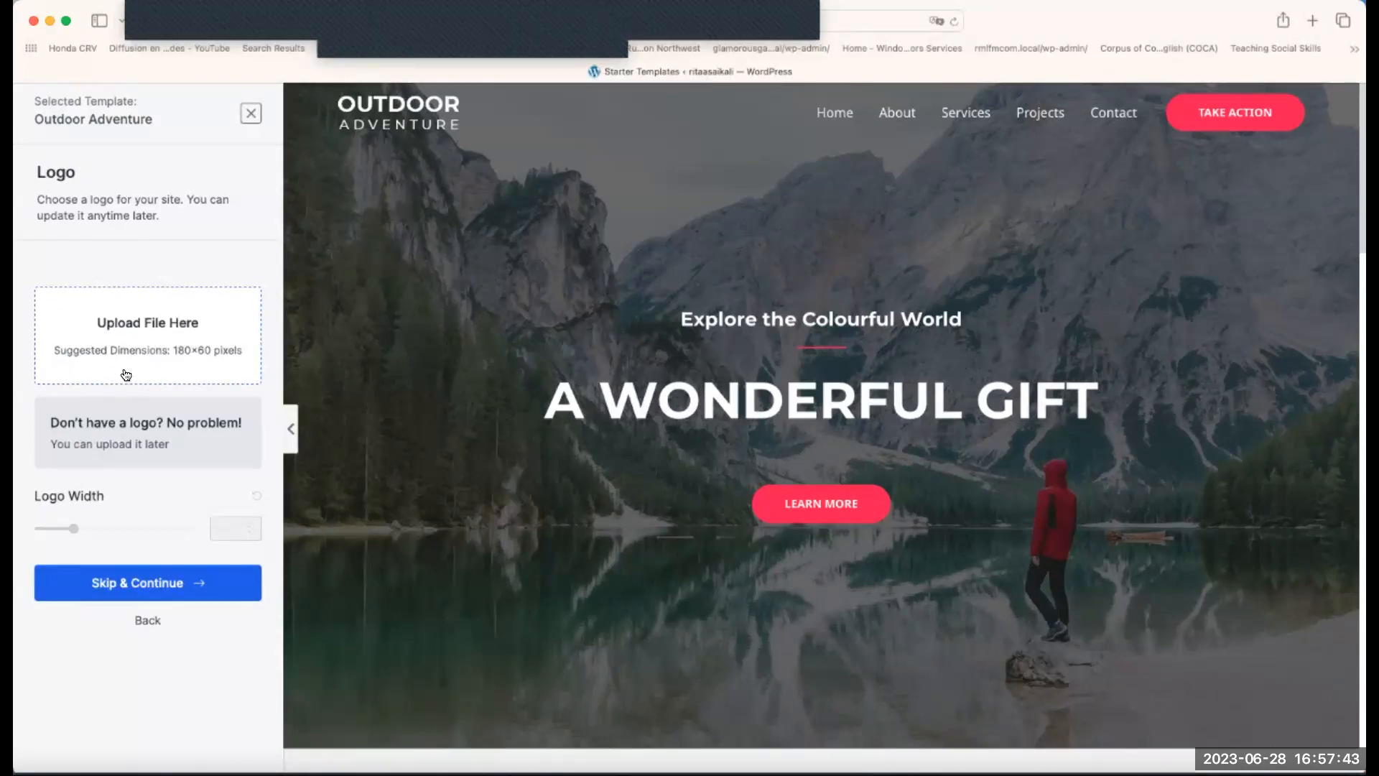
{"action": "left_click", "coordinate": [158, 579]}
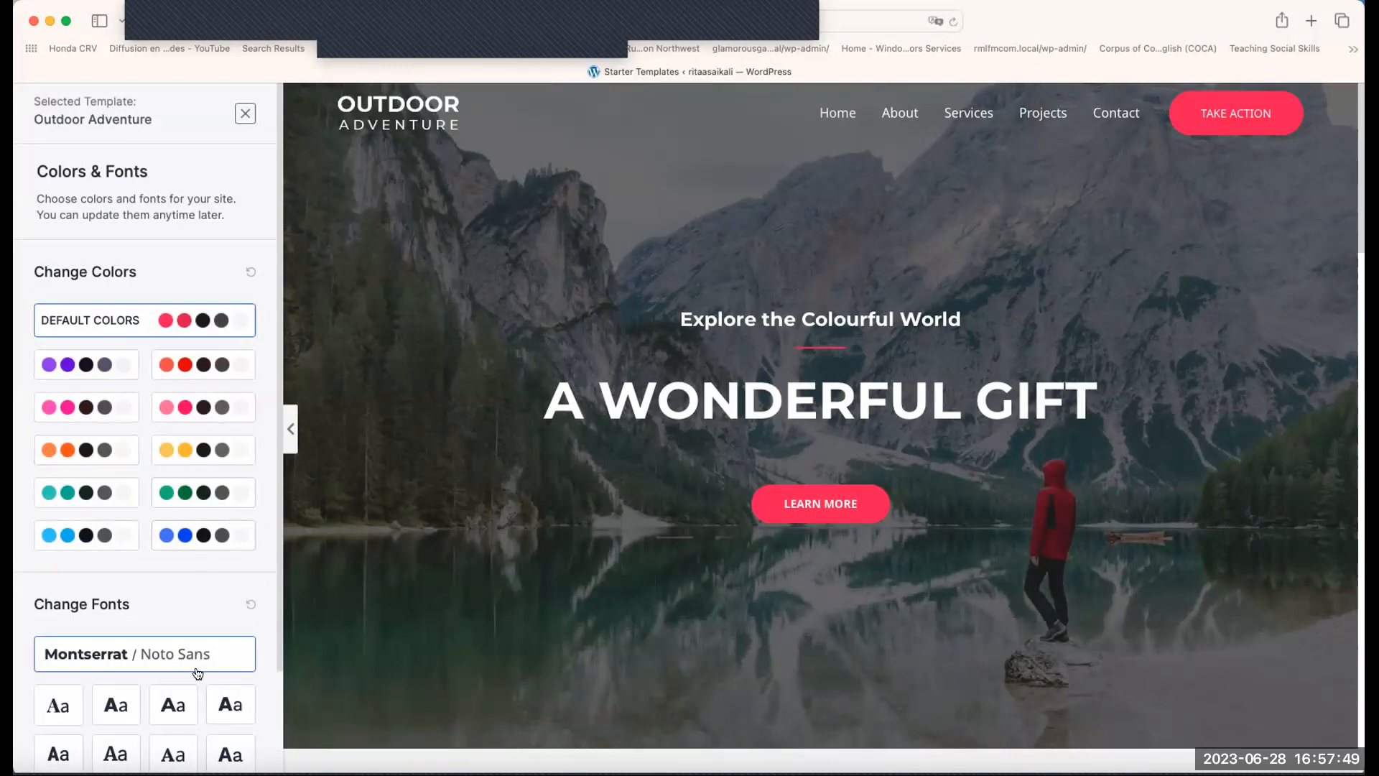
{"action": "scroll", "coordinate": [198, 673], "scroll_direction": "down", "scroll_amount": 3}
{"action": "scroll", "coordinate": [203, 496], "scroll_direction": "up", "scroll_amount": 2}
- Try several alternative color palettes on the Outdoor Adventure template, including blue, green and pink, and restore the default colors
{"action": "left_click", "coordinate": [204, 497]}
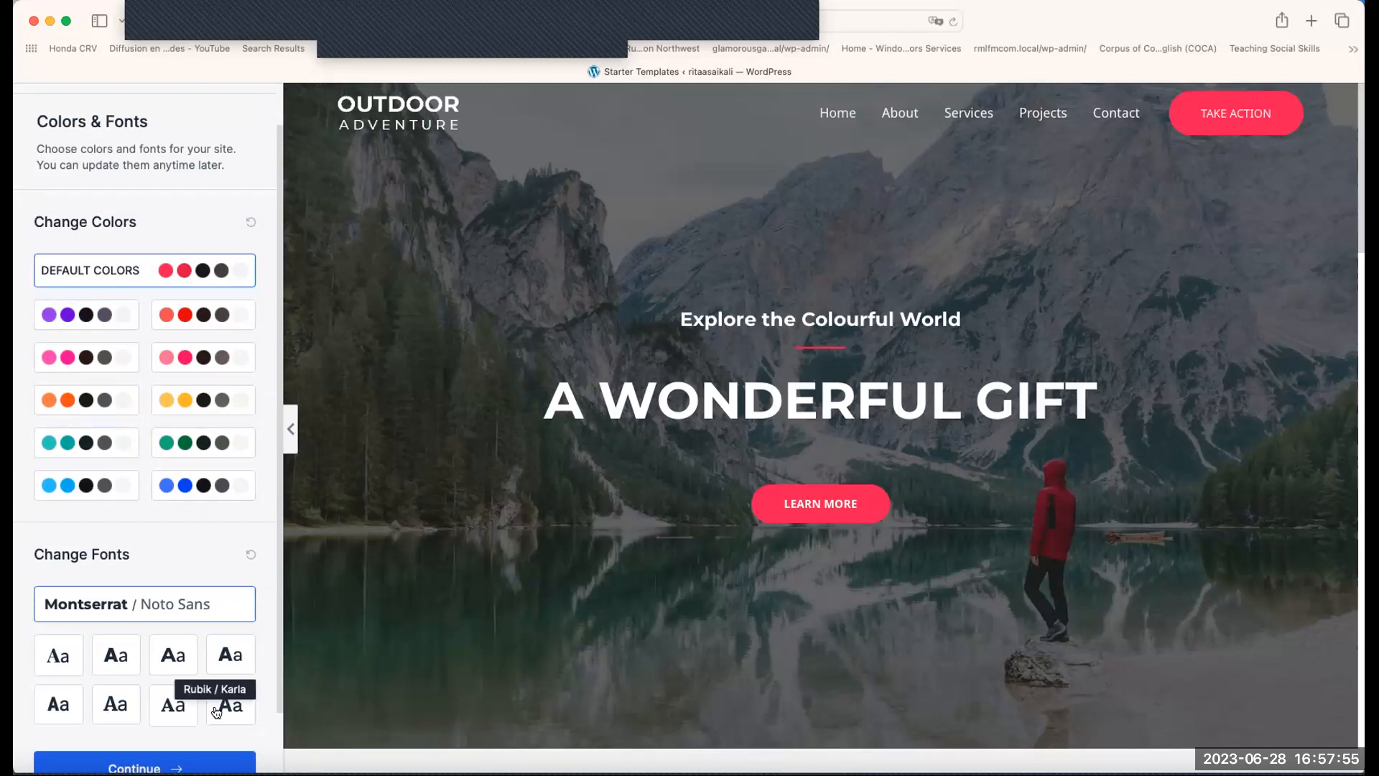
{"action": "left_click", "coordinate": [169, 489]}
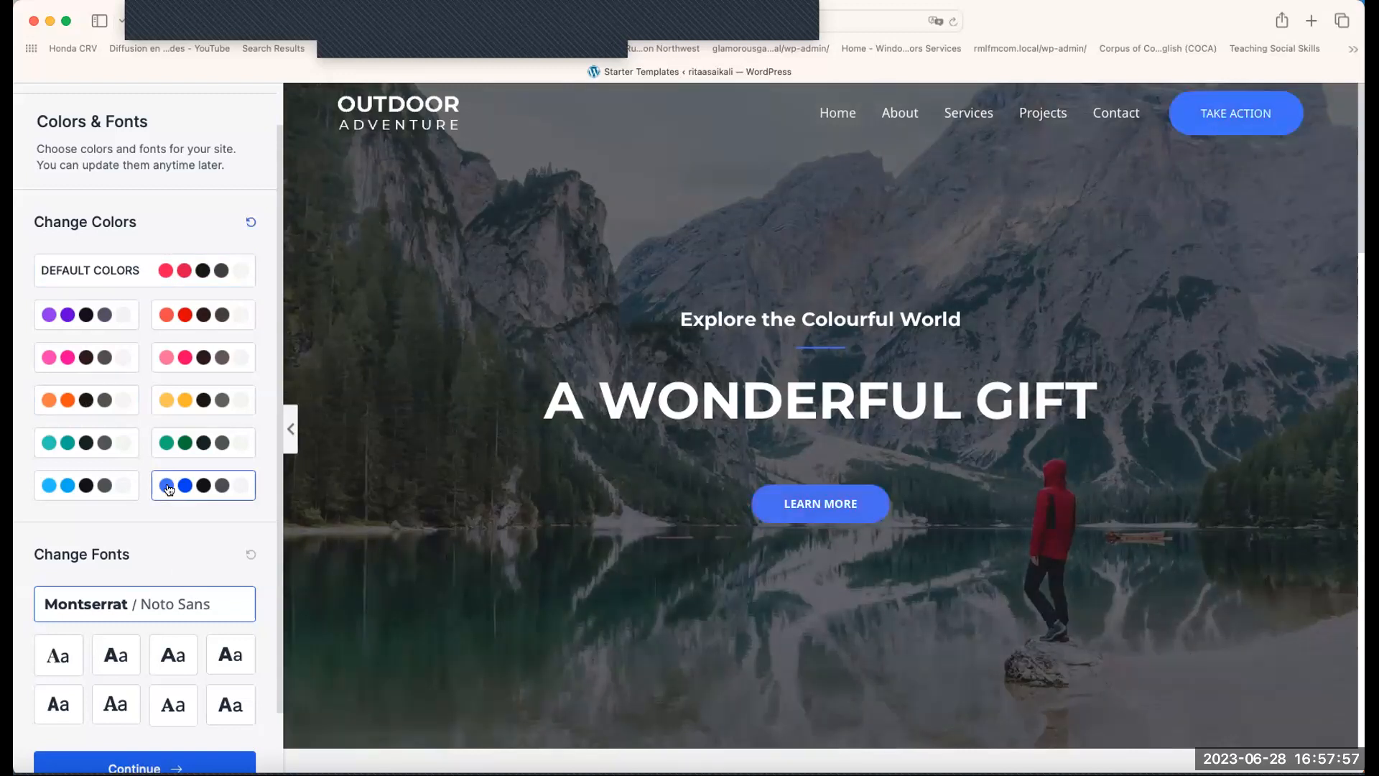
{"action": "left_click", "coordinate": [187, 449]}
{"action": "left_click", "coordinate": [192, 404]}
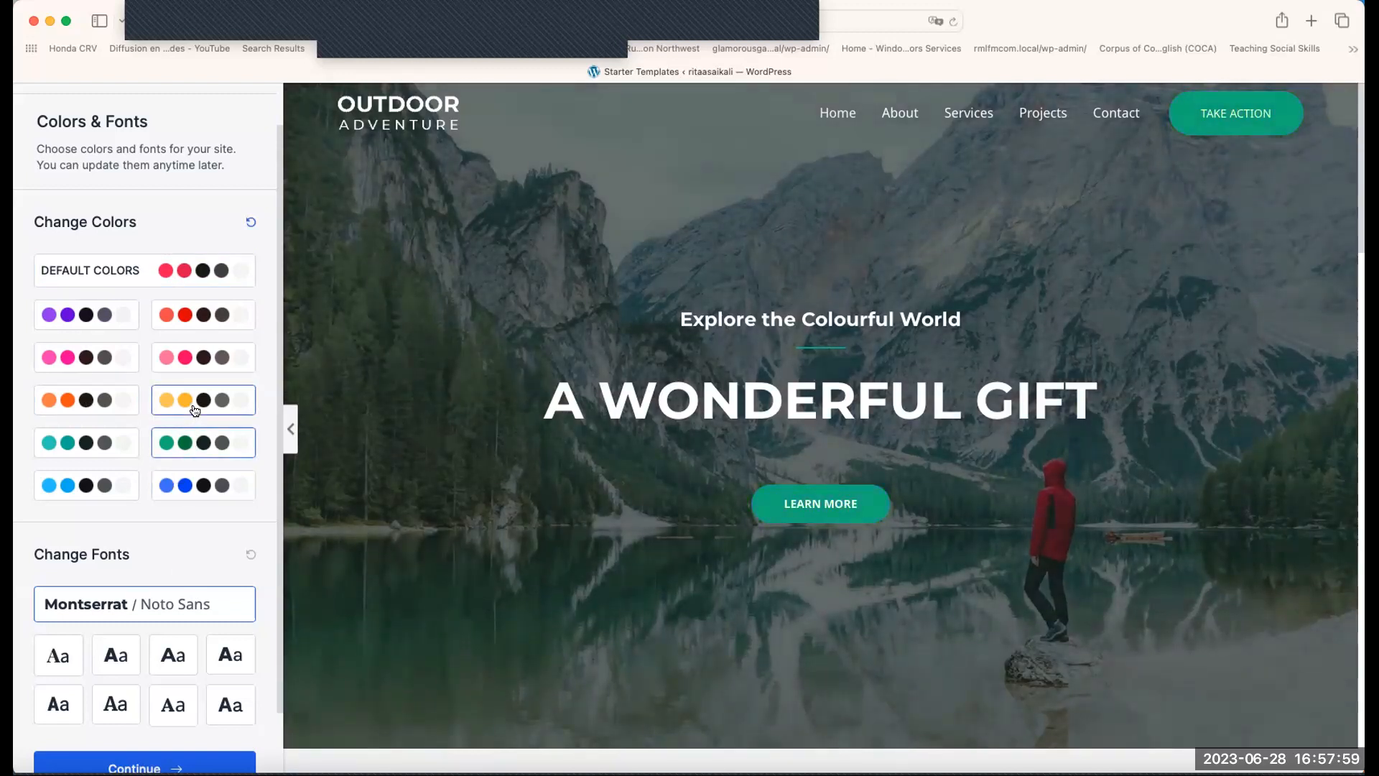
{"action": "left_click", "coordinate": [191, 358]}
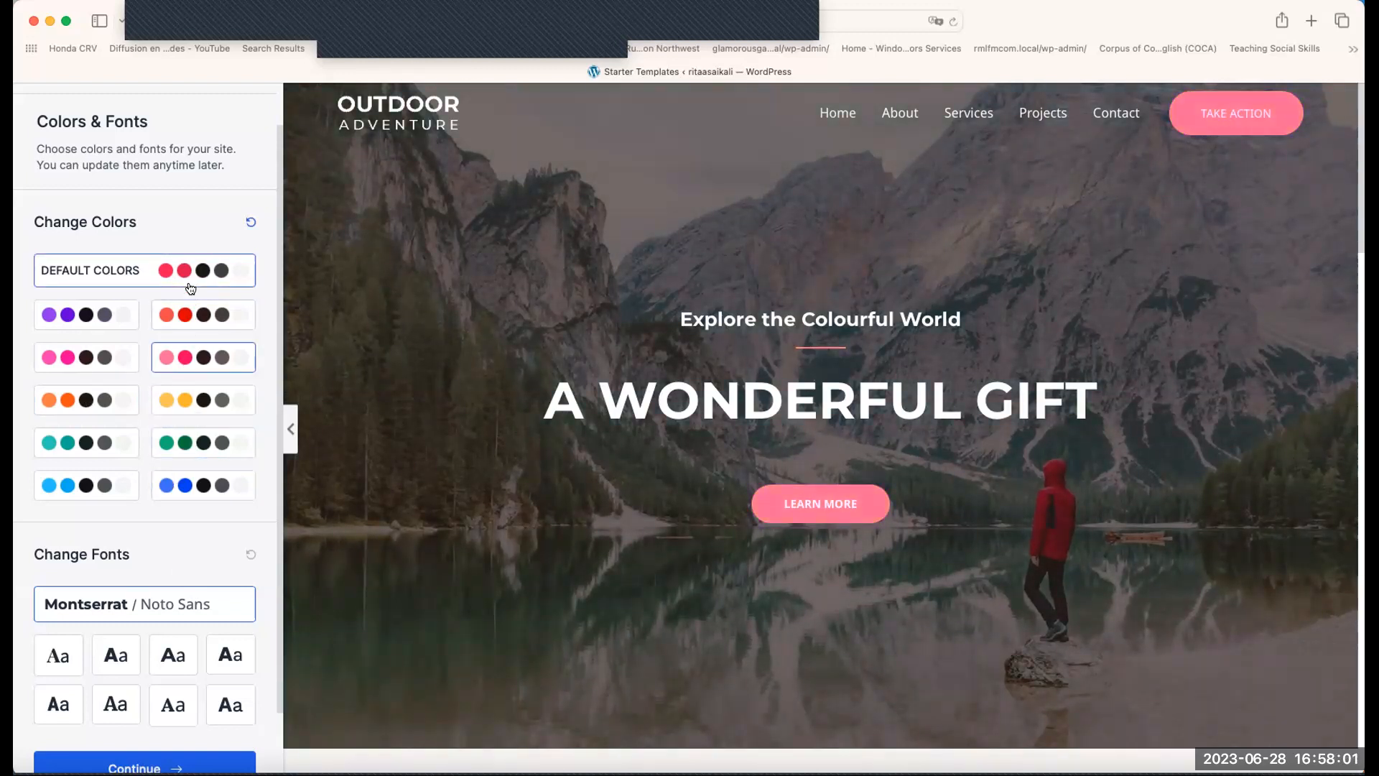
{"action": "left_click", "coordinate": [188, 272]}
{"action": "left_click", "coordinate": [96, 487]}
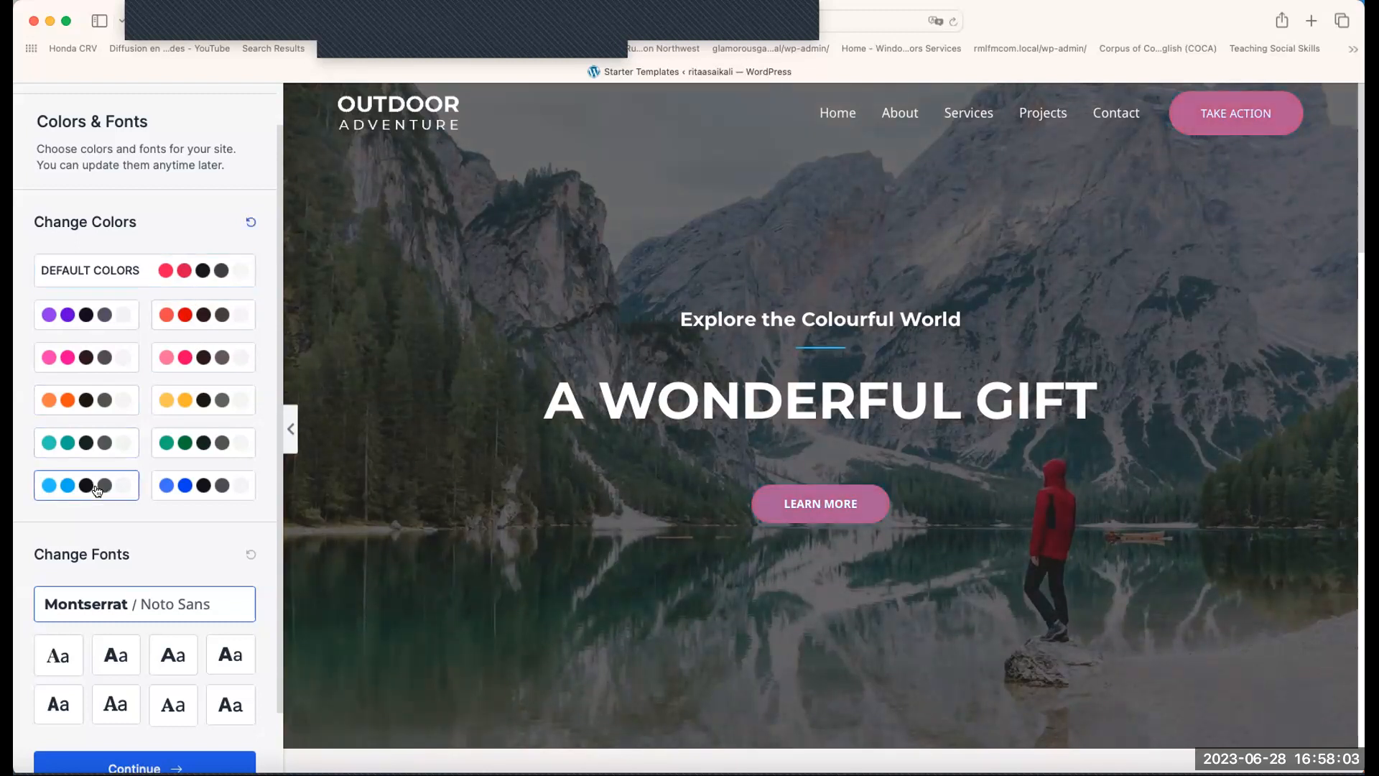
{"action": "left_click", "coordinate": [174, 488]}
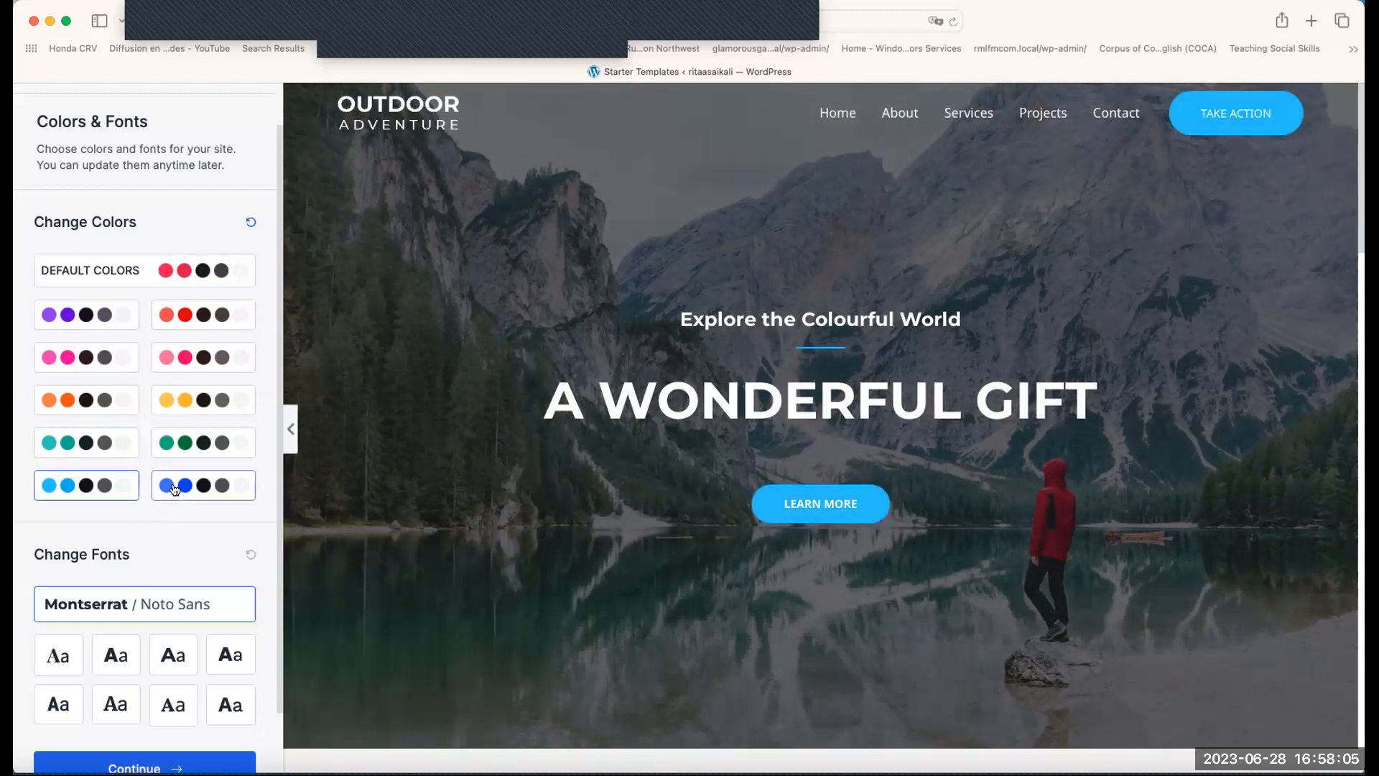
{"action": "left_click", "coordinate": [75, 278]}
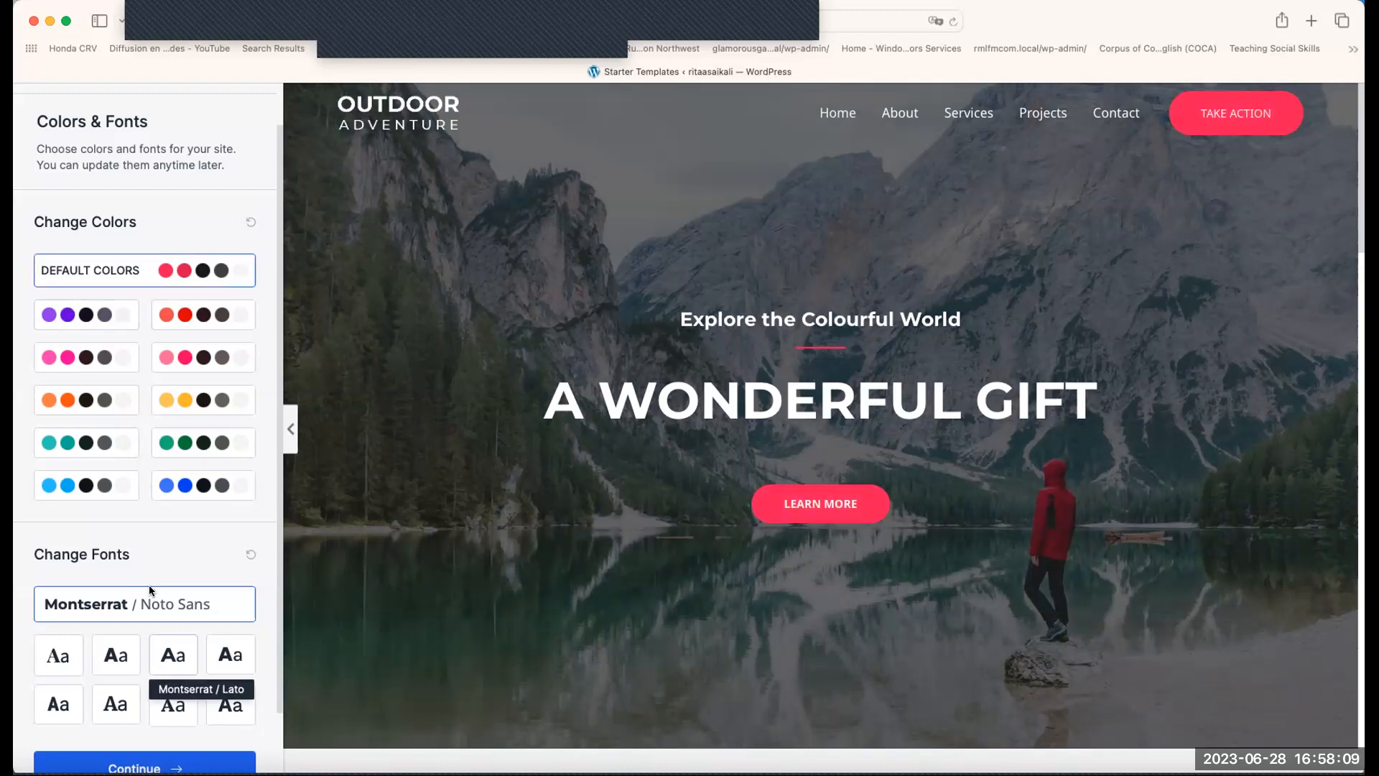
- Continue with the default colors and Montserrat / Noto Sans fonts, and submit the last form to build the website
{"action": "scroll", "coordinate": [88, 608], "scroll_direction": "down", "scroll_amount": 2}
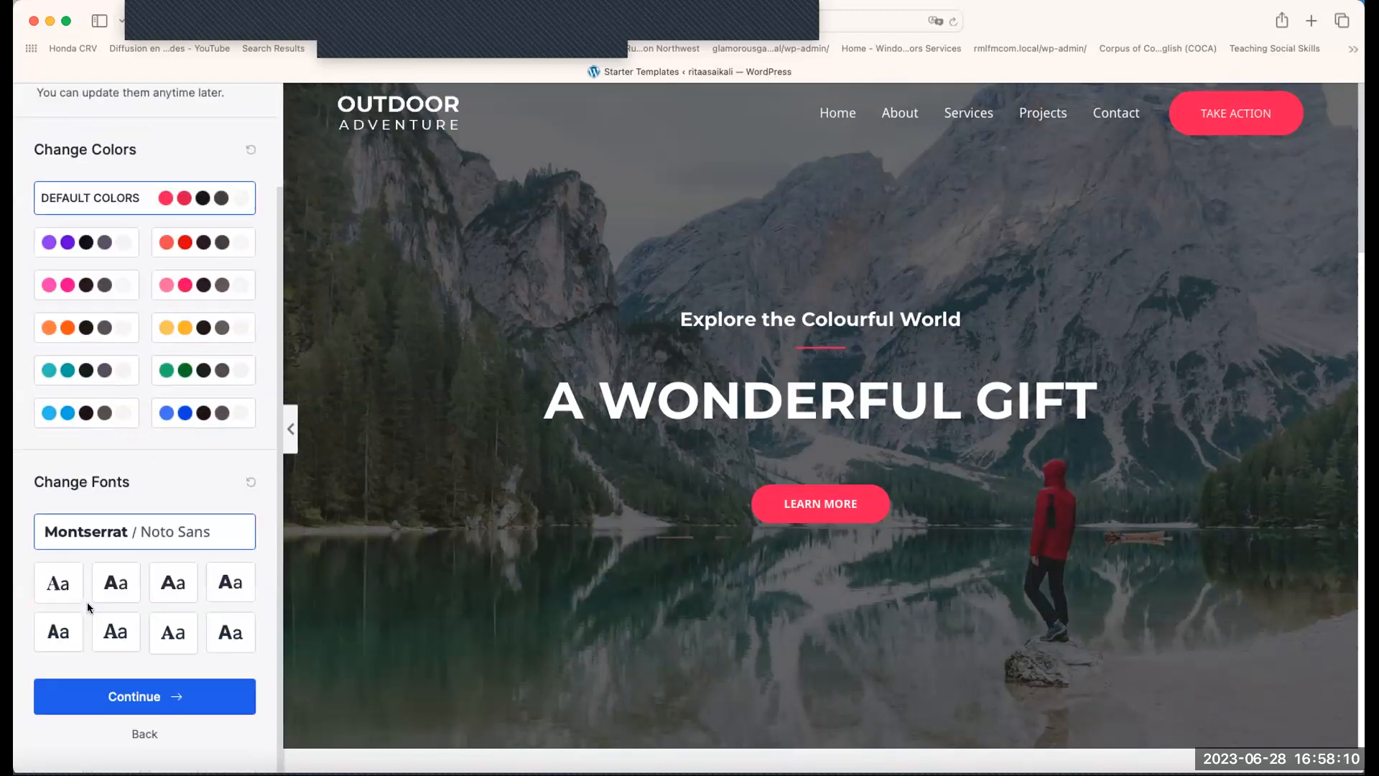
{"action": "left_click", "coordinate": [191, 694]}
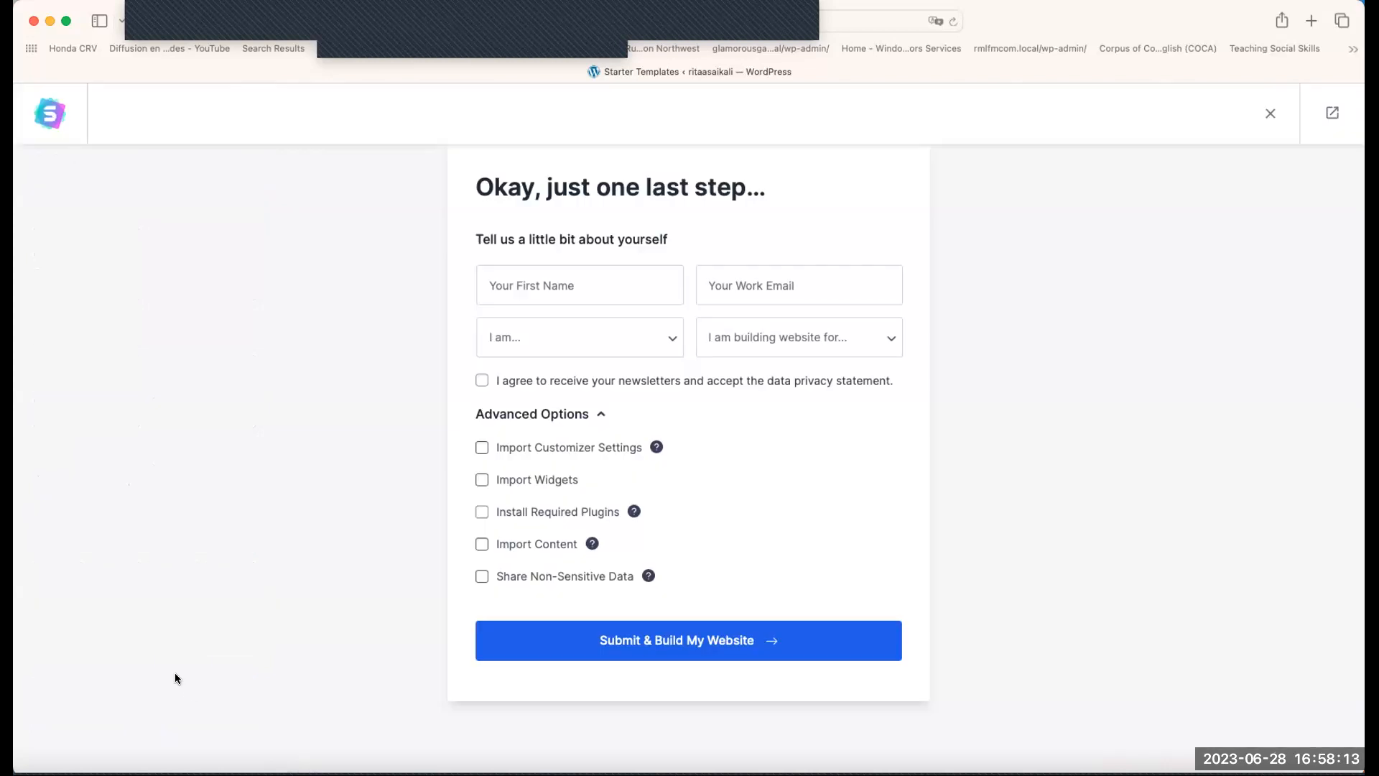
{"action": "left_click", "coordinate": [579, 338]}
{"action": "left_click", "coordinate": [747, 710]}
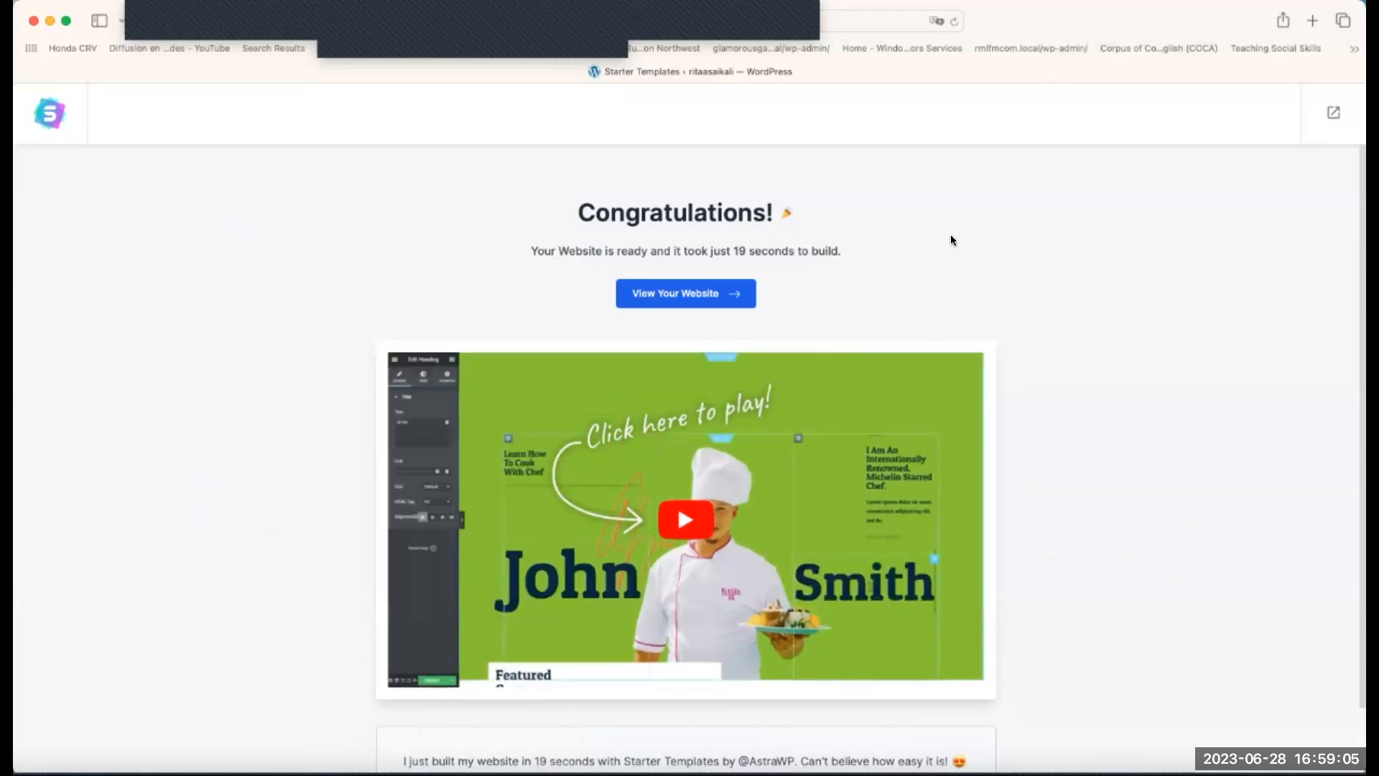
- View the newly built website, and check the WordPress about page and the installed plugins in the admin area
{"action": "left_click", "coordinate": [686, 293]}
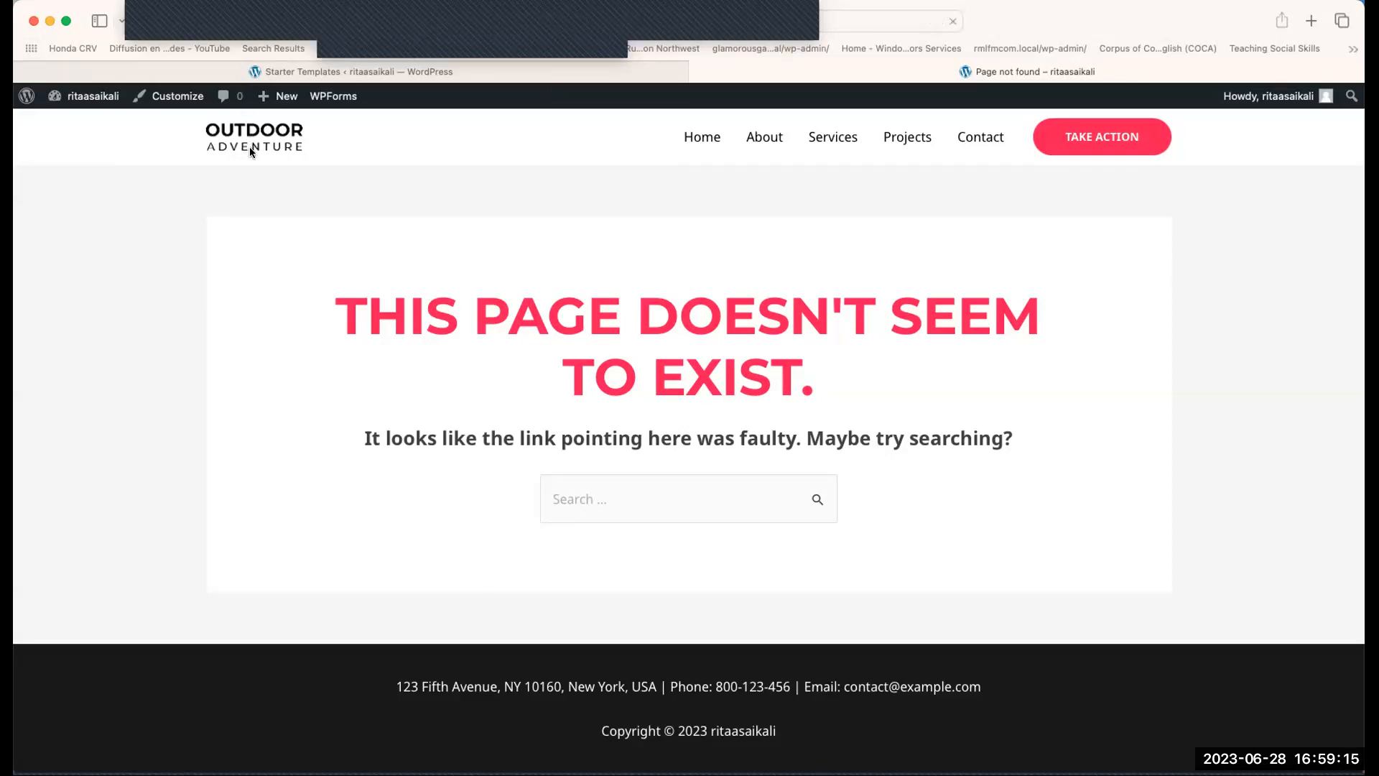
{"action": "left_click", "coordinate": [26, 96]}
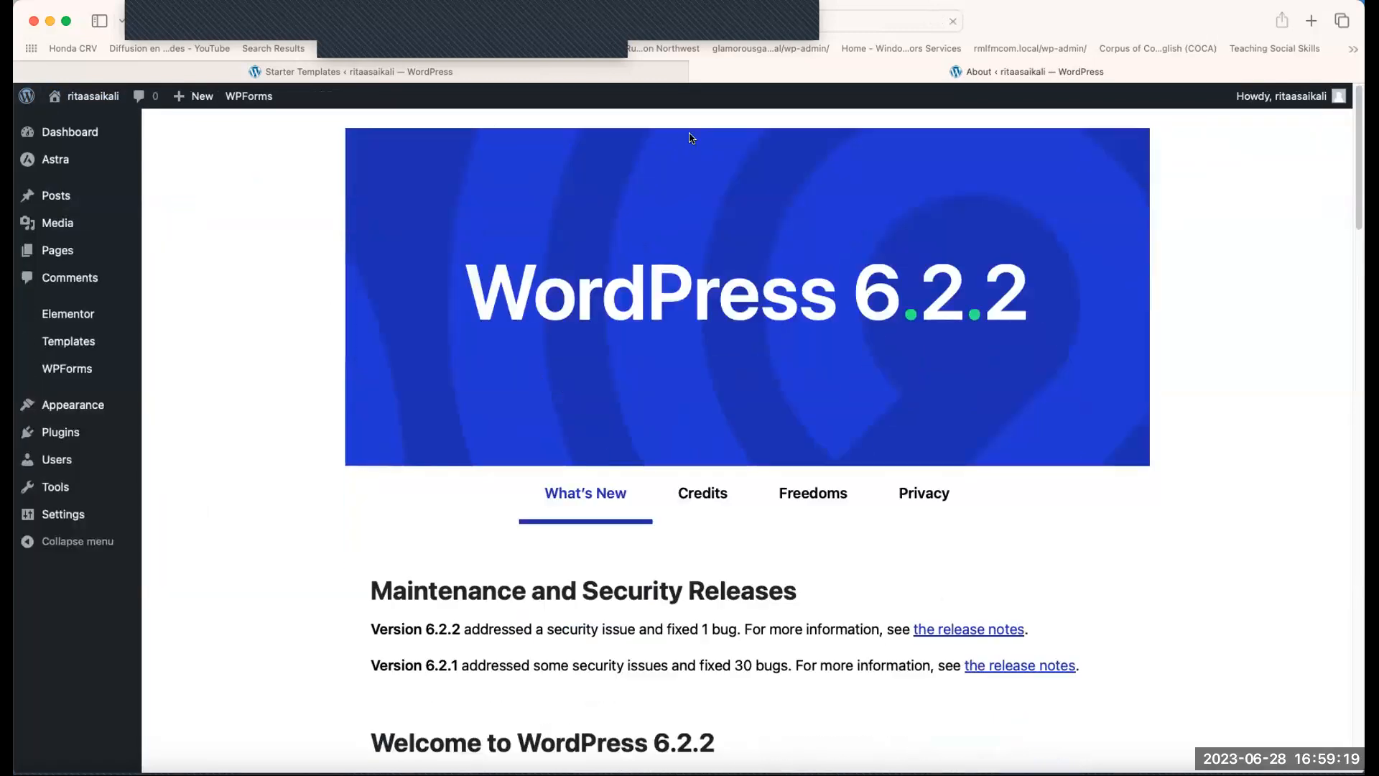
{"action": "left_click", "coordinate": [70, 443]}
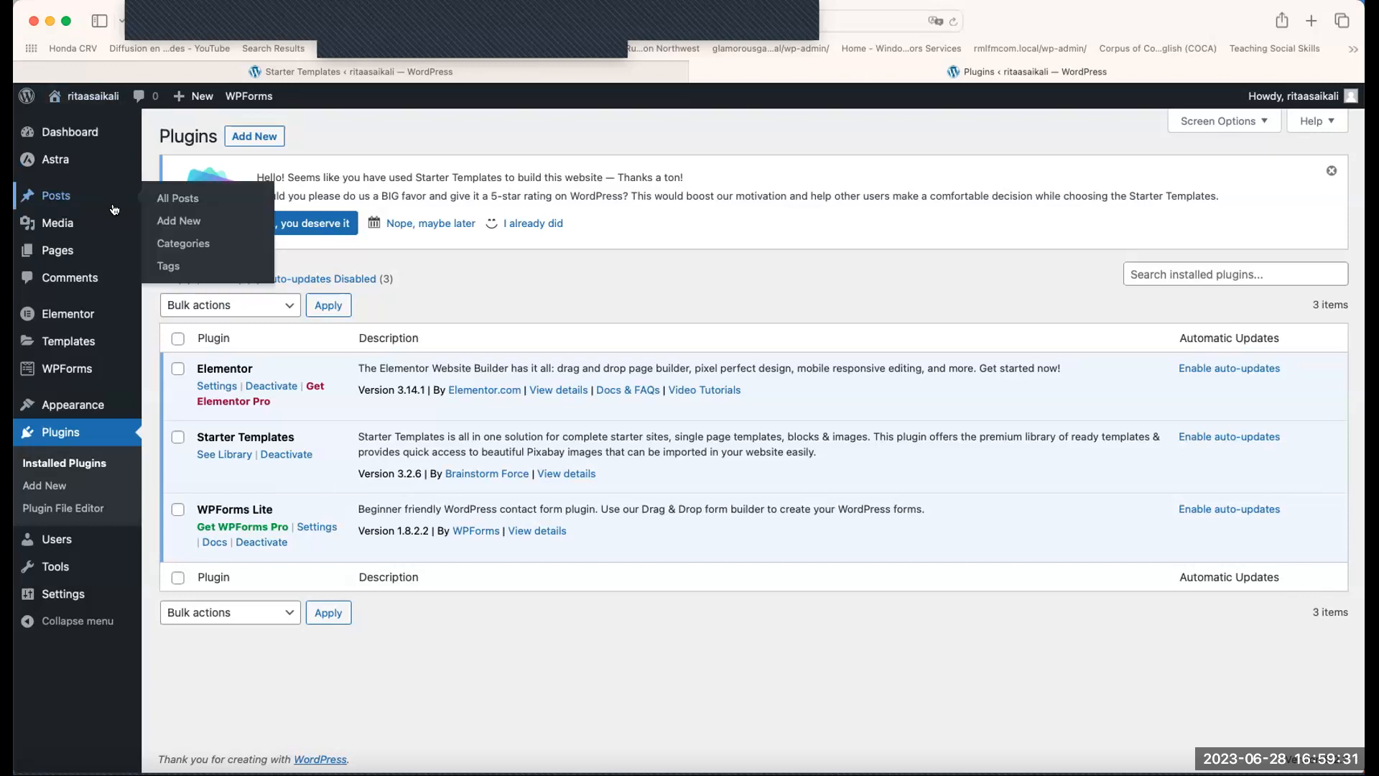
{"action": "left_click", "coordinate": [787, 24]}
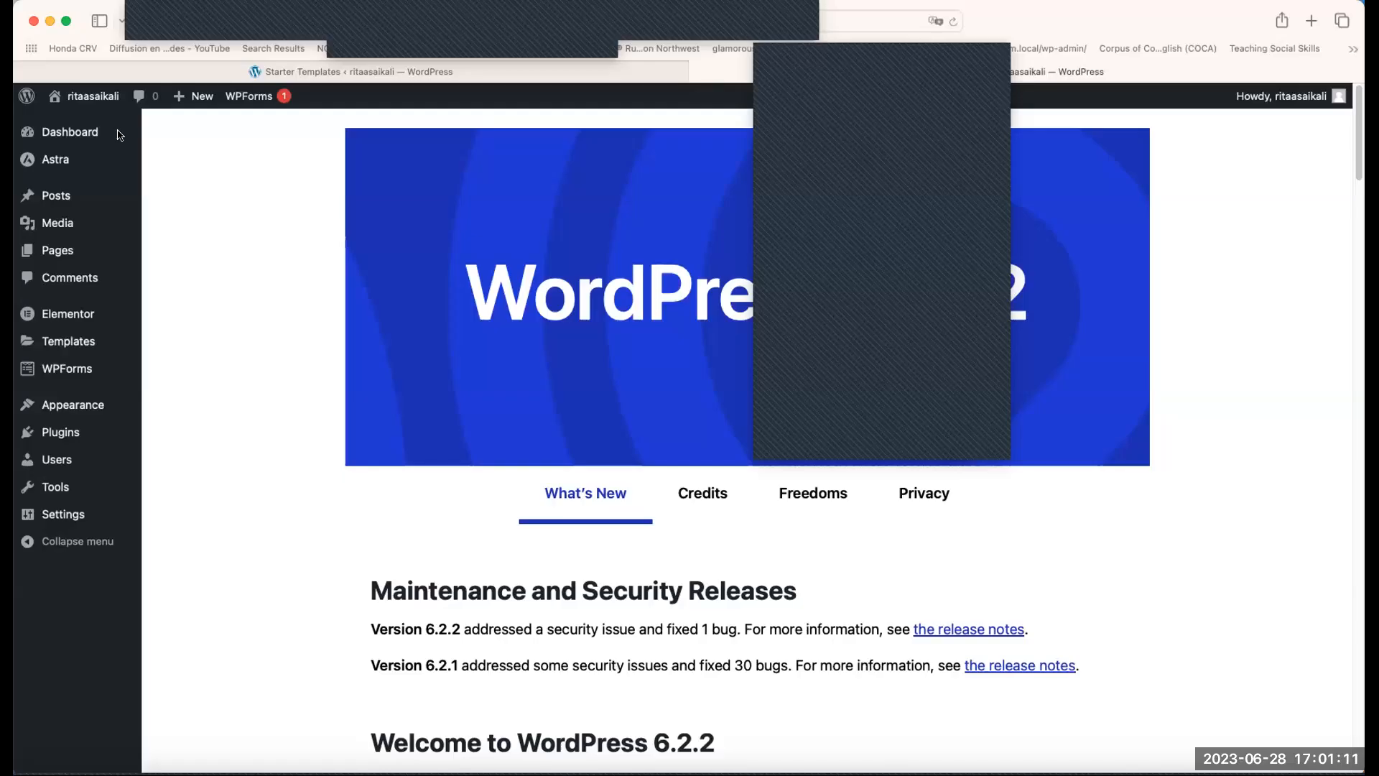
- Visit the live site, go to its Home page and look through the imported sections
{"action": "left_click", "coordinate": [91, 105]}
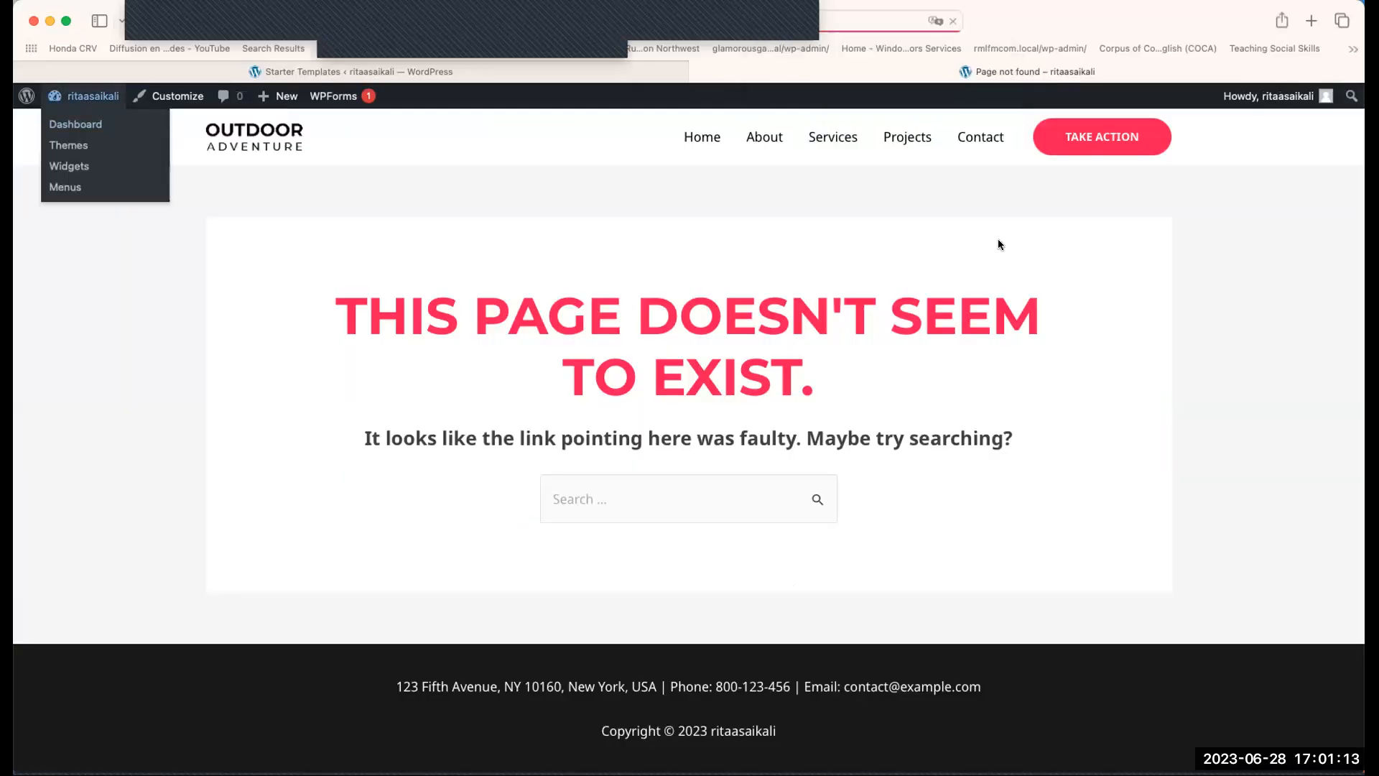
{"action": "left_click", "coordinate": [701, 137]}
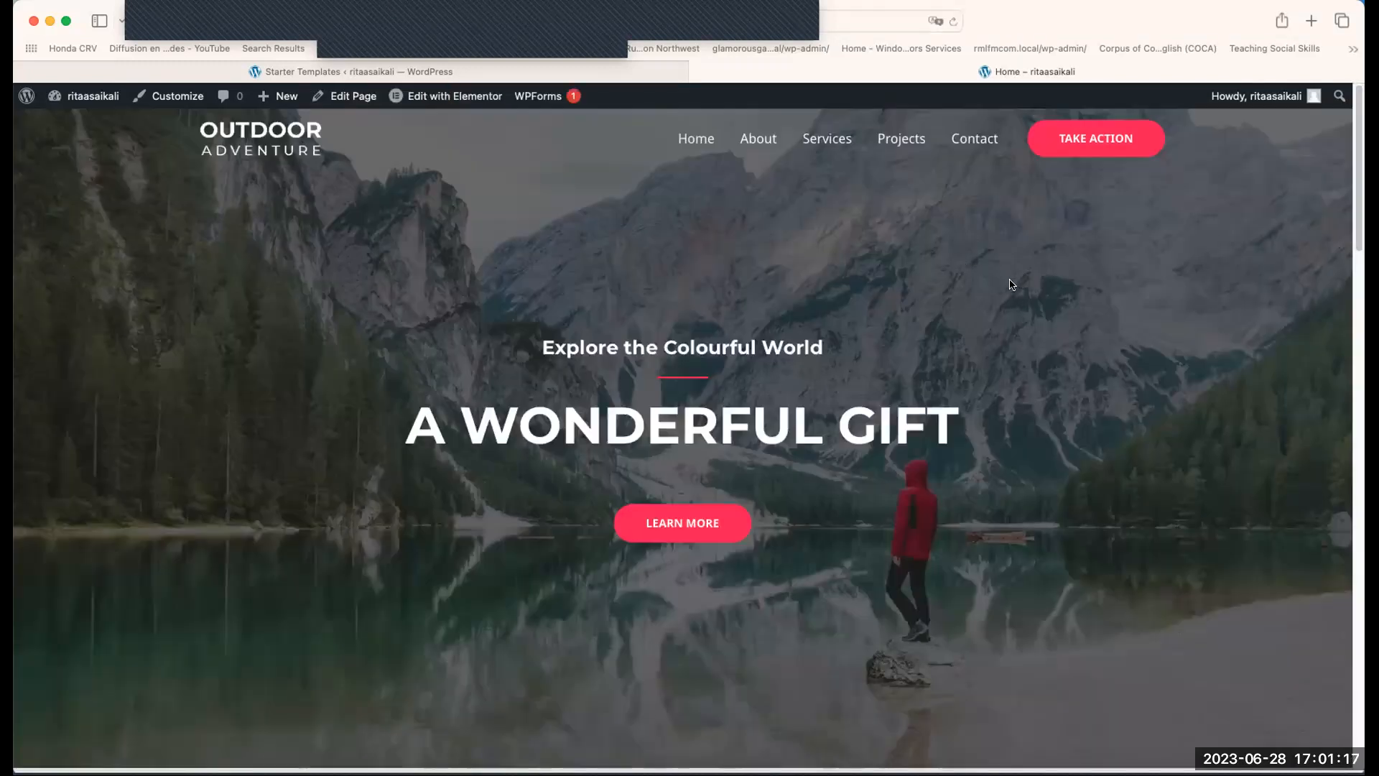
{"action": "scroll", "coordinate": [388, 284], "scroll_direction": "down", "scroll_amount": 15}
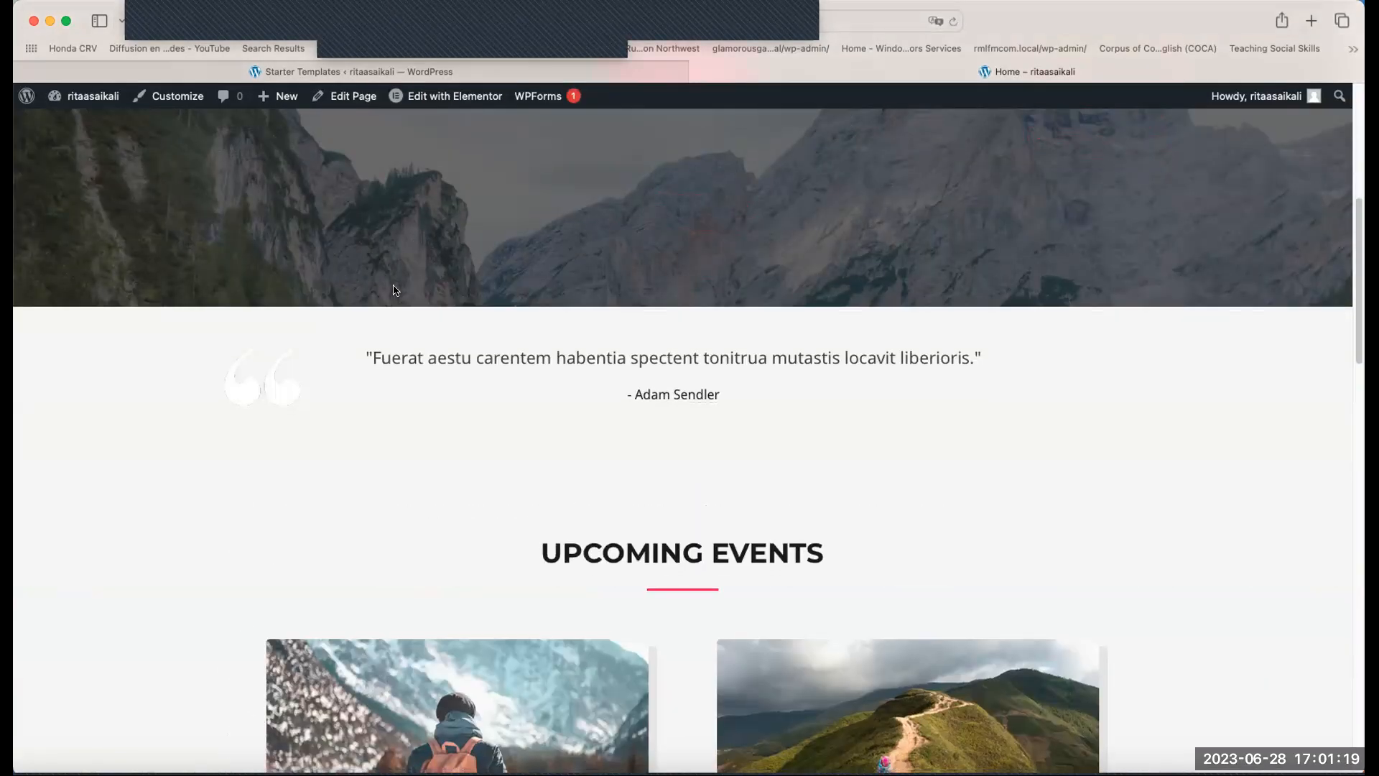
{"action": "scroll", "coordinate": [413, 286], "scroll_direction": "down", "scroll_amount": 5}
{"action": "scroll", "coordinate": [440, 259], "scroll_direction": "up", "scroll_amount": 20}
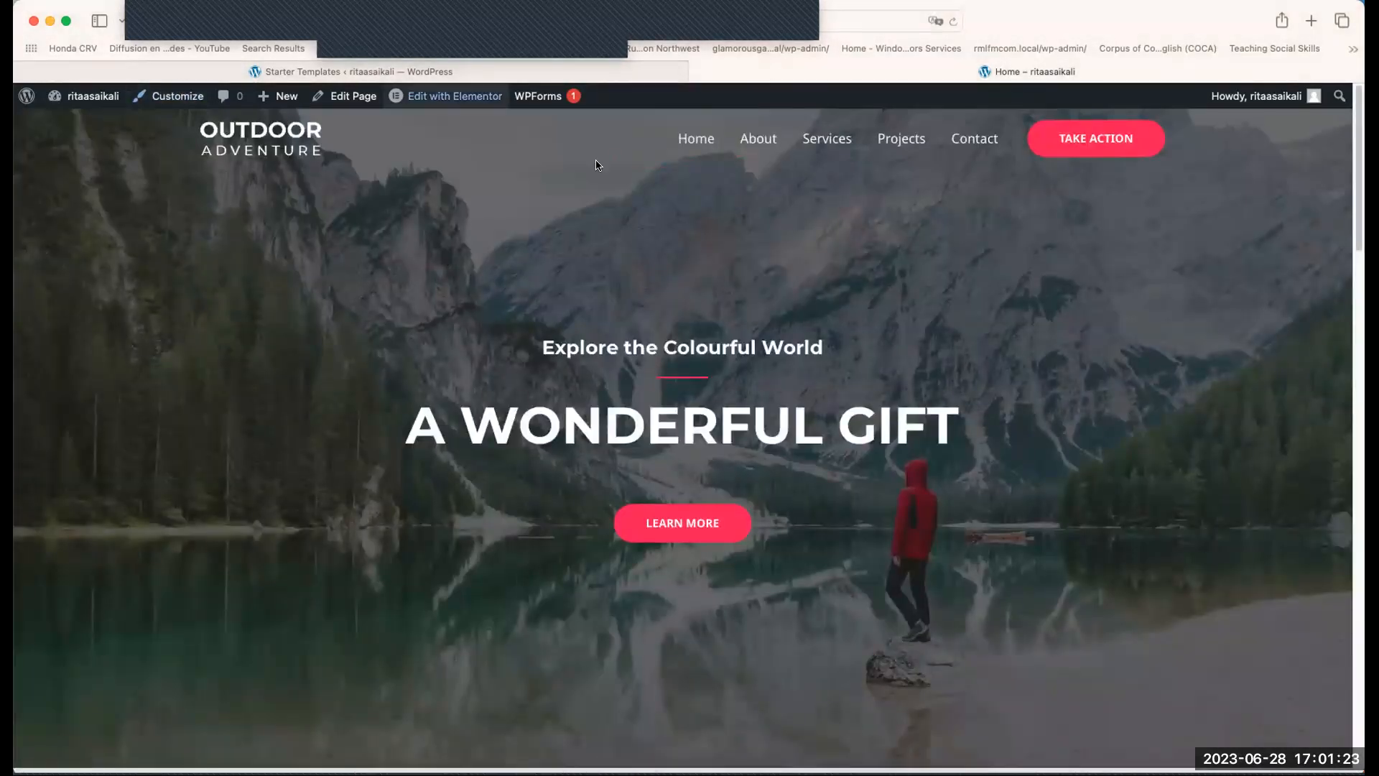
- Open the site in the theme customizer and examine the whole page preview down to the footer
{"action": "left_click", "coordinate": [158, 97]}
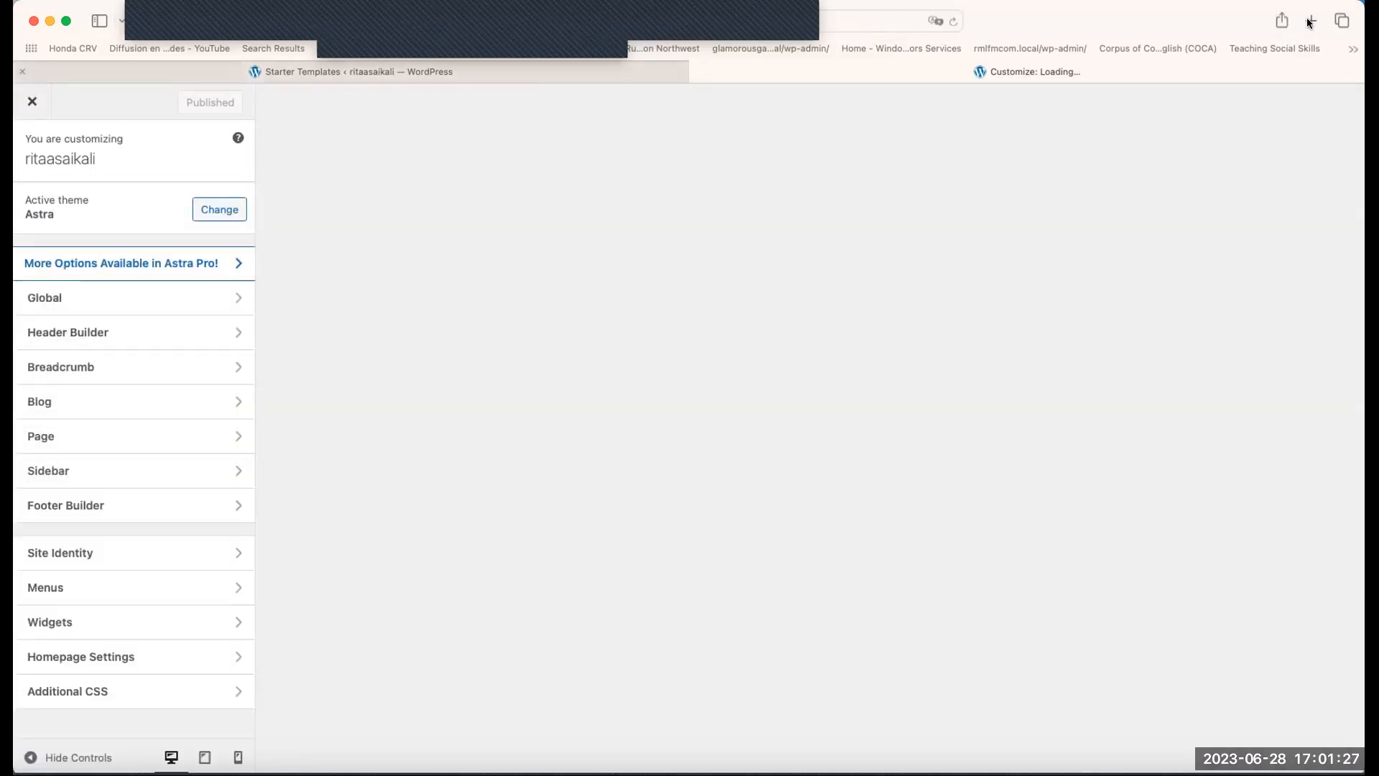
{"action": "scroll", "coordinate": [305, 242], "scroll_direction": "down", "scroll_amount": 1}
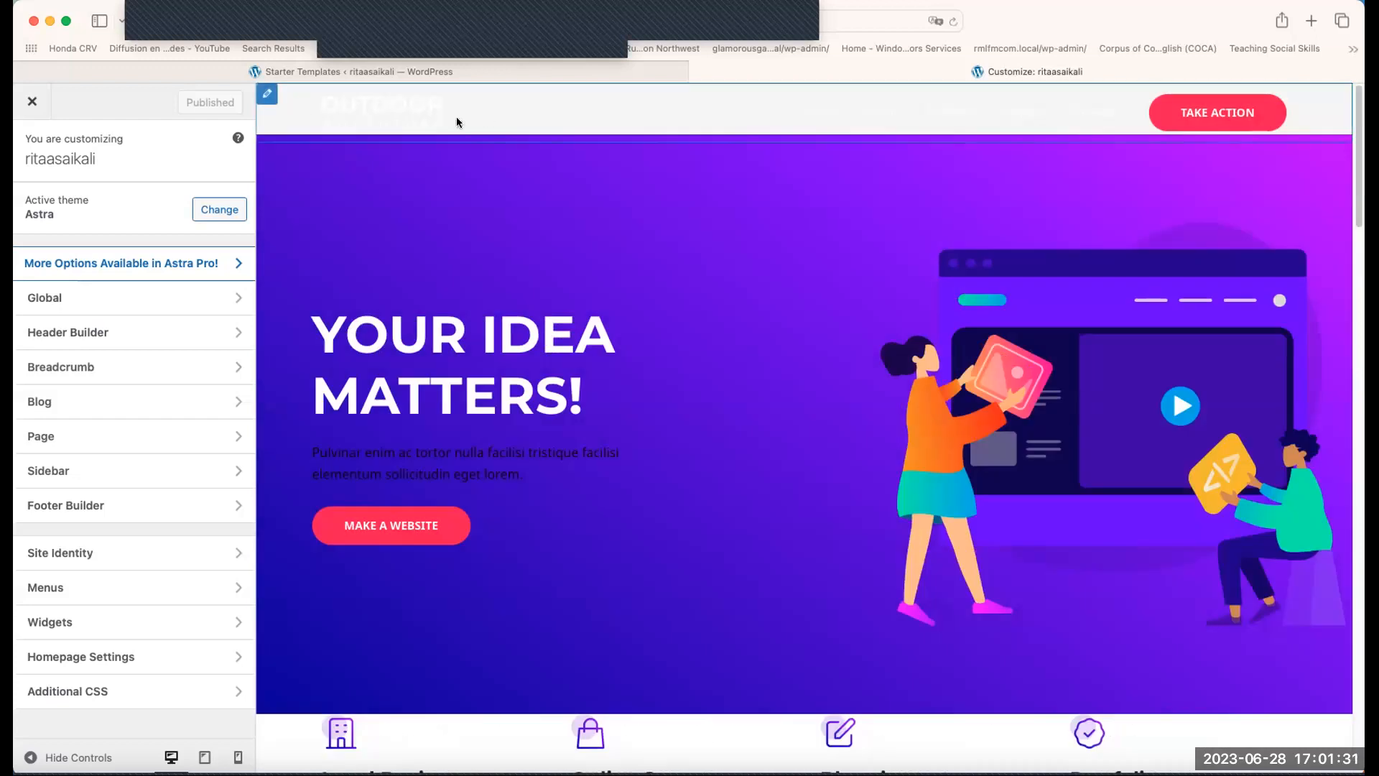
{"action": "scroll", "coordinate": [429, 391], "scroll_direction": "down", "scroll_amount": 15}
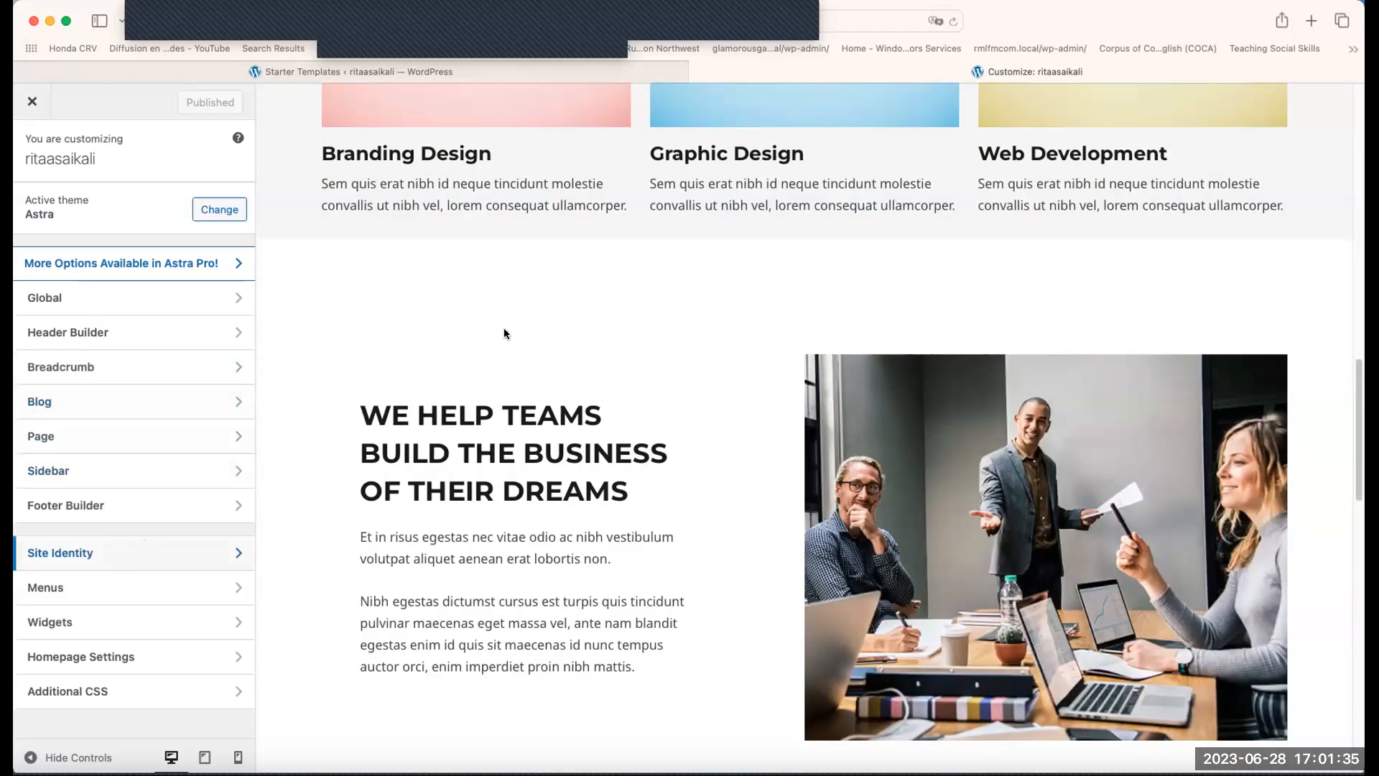
{"action": "scroll", "coordinate": [503, 331], "scroll_direction": "down", "scroll_amount": 1}
{"action": "scroll", "coordinate": [420, 363], "scroll_direction": "up", "scroll_amount": 2}
{"action": "scroll", "coordinate": [455, 370], "scroll_direction": "down", "scroll_amount": 8}
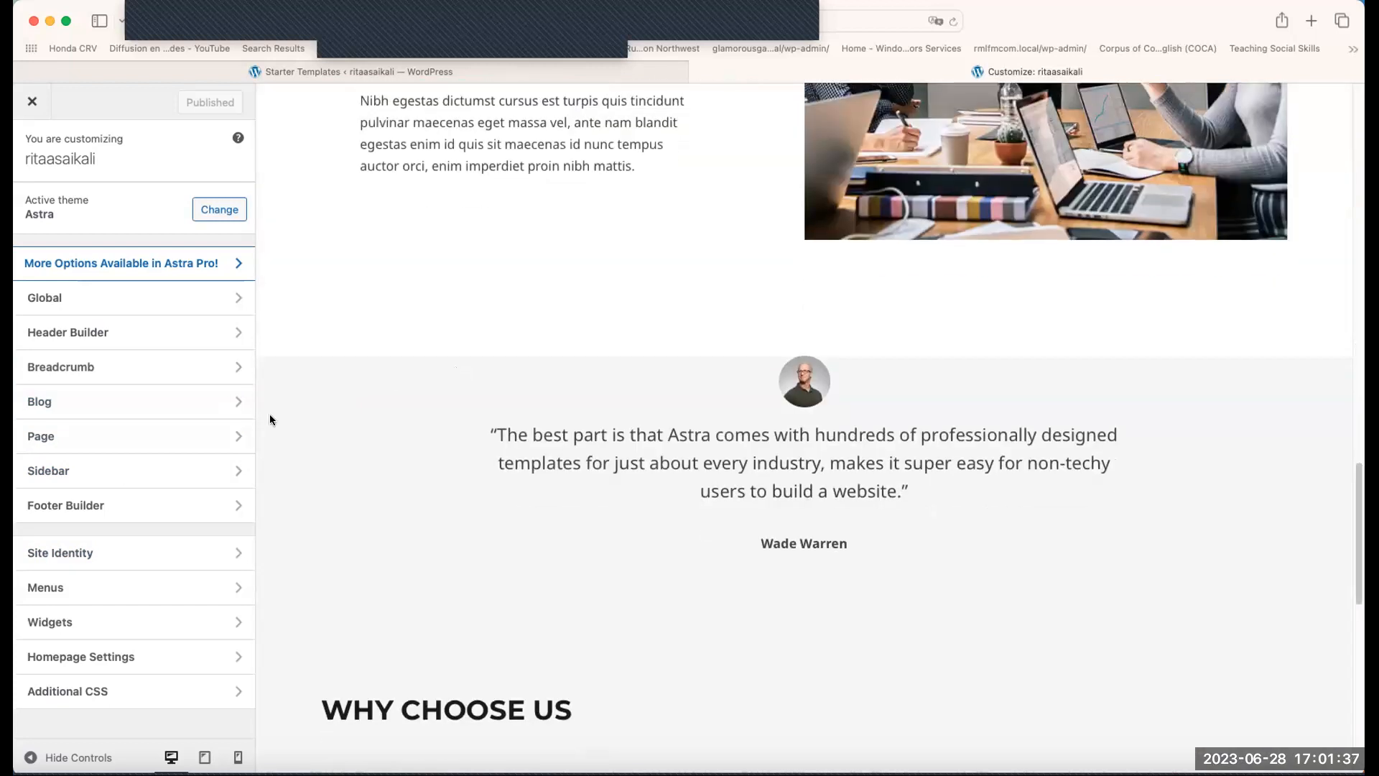
{"action": "scroll", "coordinate": [270, 420], "scroll_direction": "down", "scroll_amount": 8}
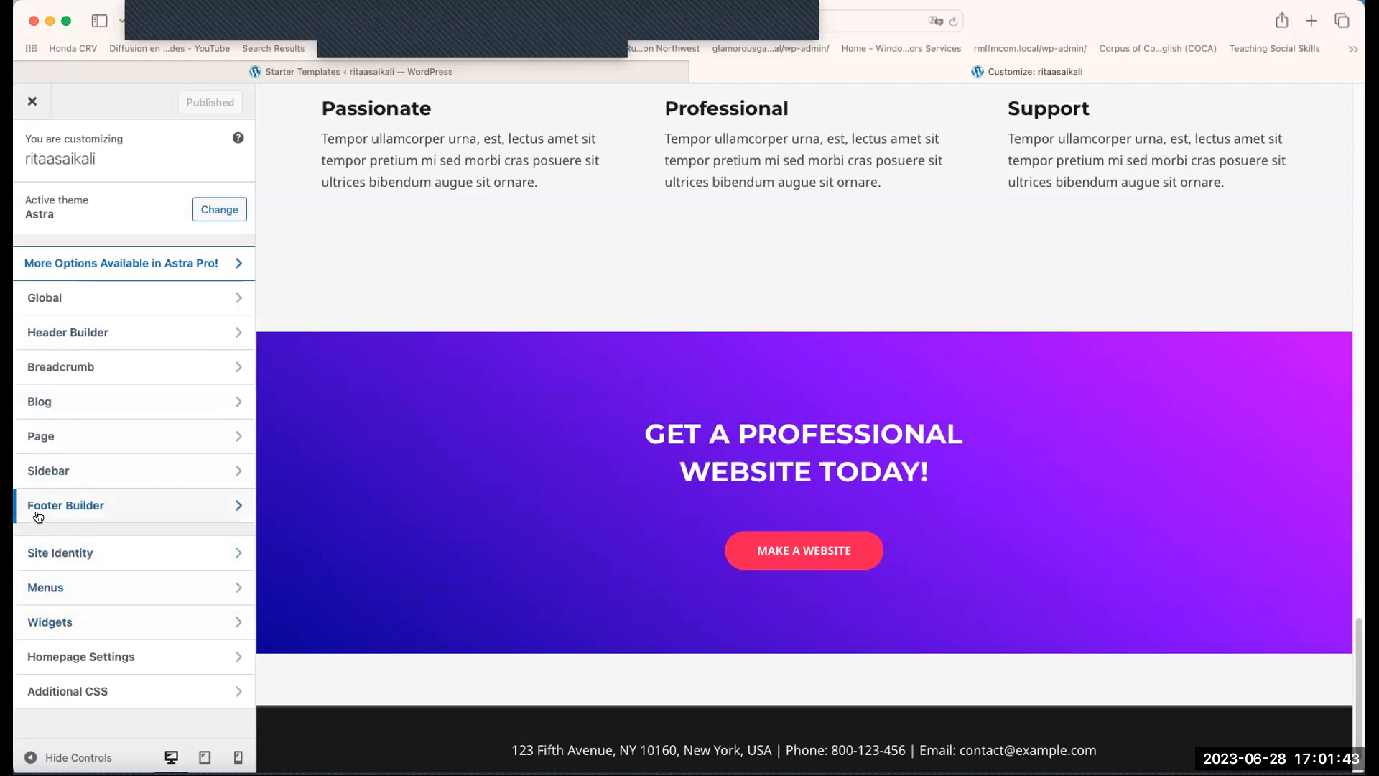
- Set Home as the static homepage in the customizer's homepage settings and look through the page preview
{"action": "left_click", "coordinate": [115, 665]}
{"action": "left_click", "coordinate": [60, 436]}
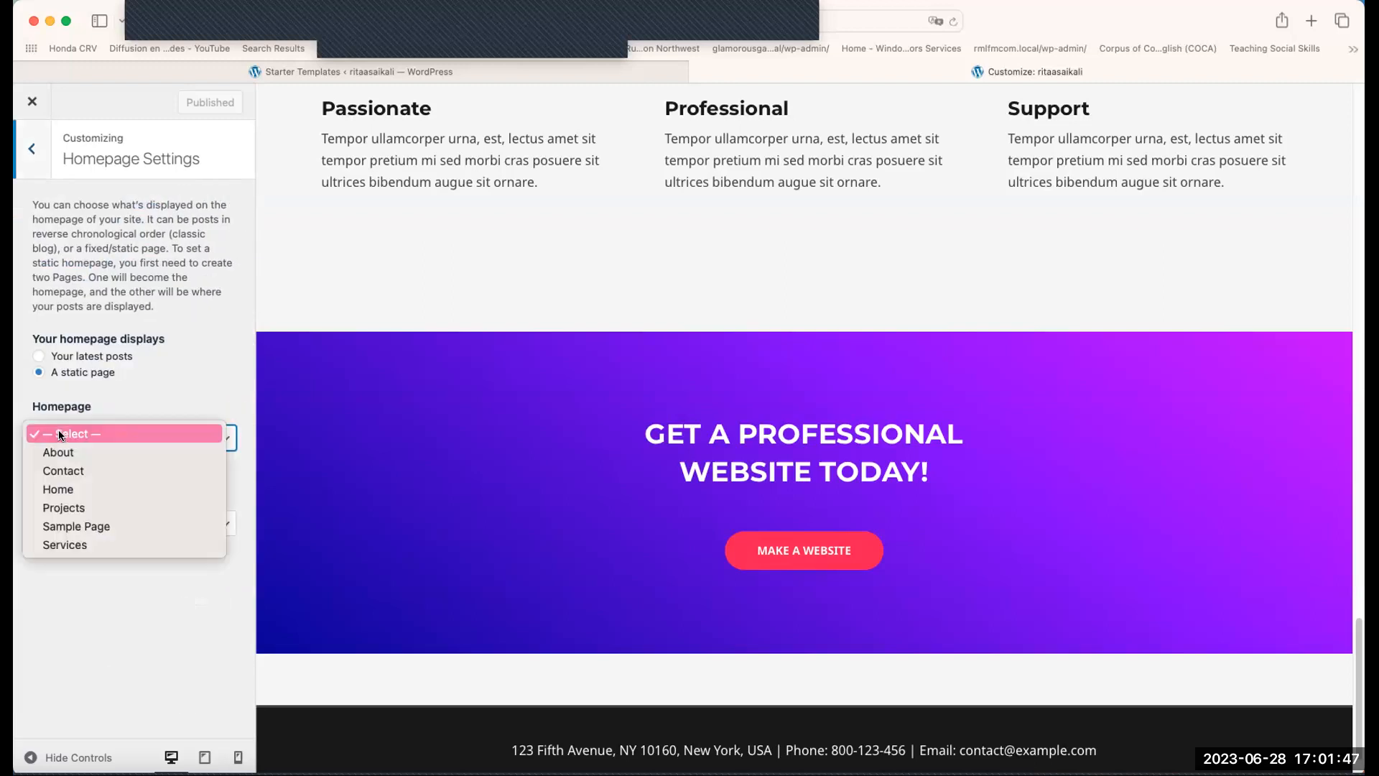
{"action": "left_click", "coordinate": [79, 487]}
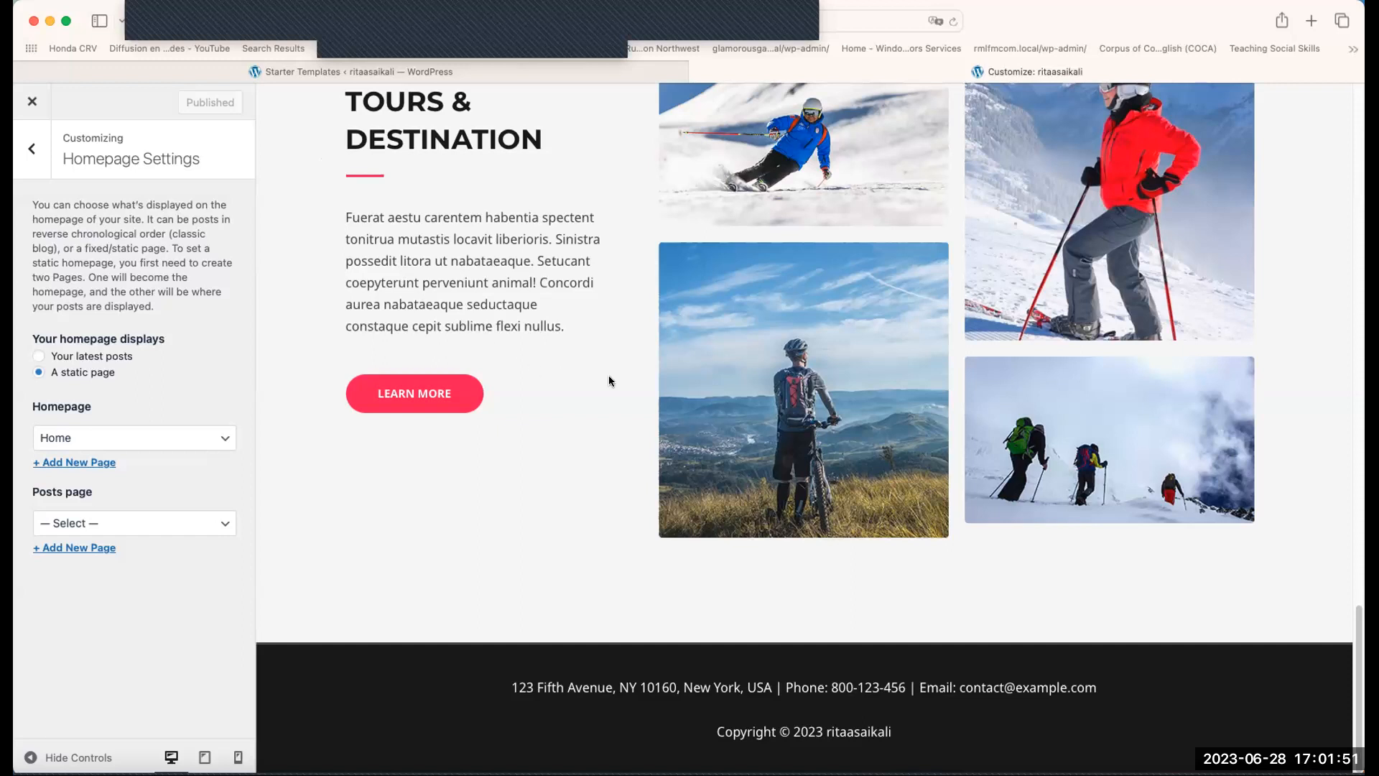
{"action": "scroll", "coordinate": [610, 383], "scroll_direction": "up", "scroll_amount": 20}
{"action": "scroll", "coordinate": [892, 536], "scroll_direction": "down", "scroll_amount": 20}
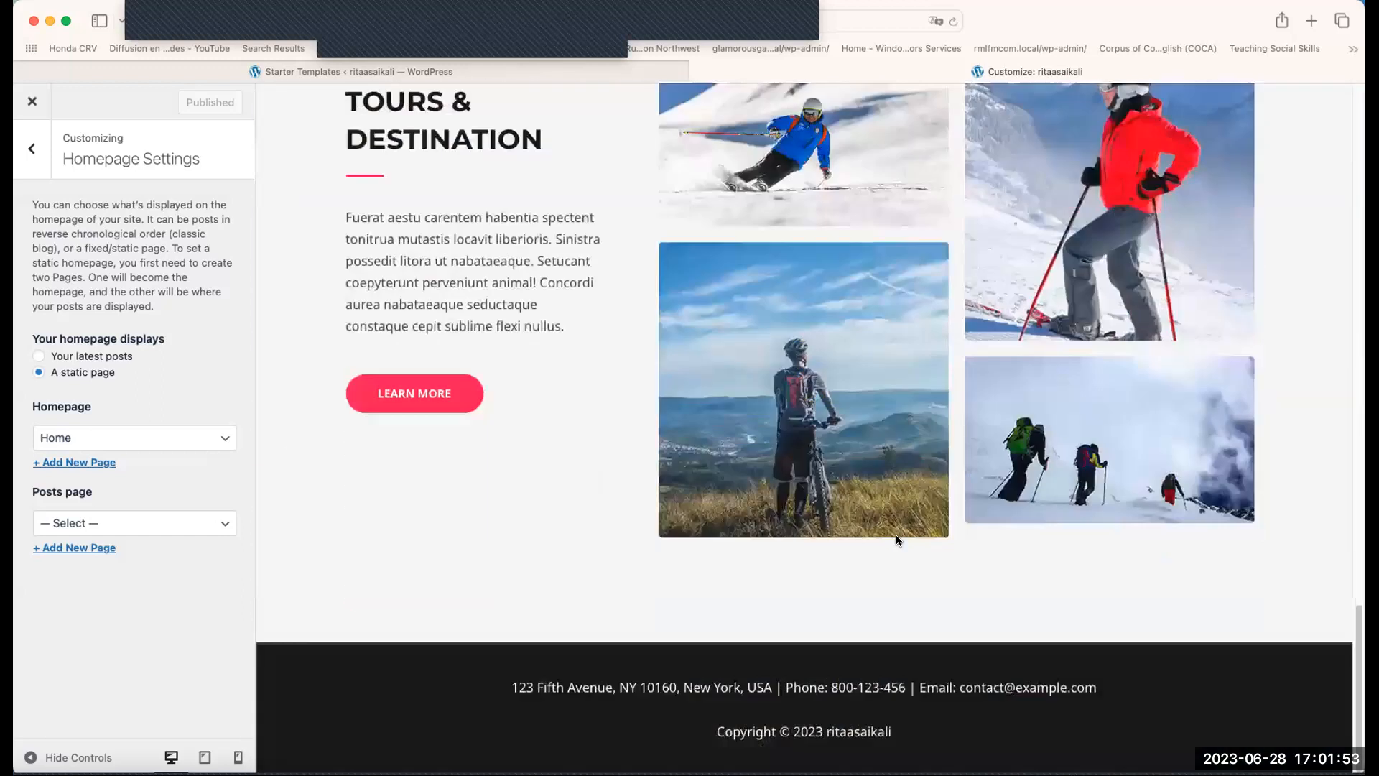
{"action": "scroll", "coordinate": [895, 535], "scroll_direction": "up", "scroll_amount": 20}
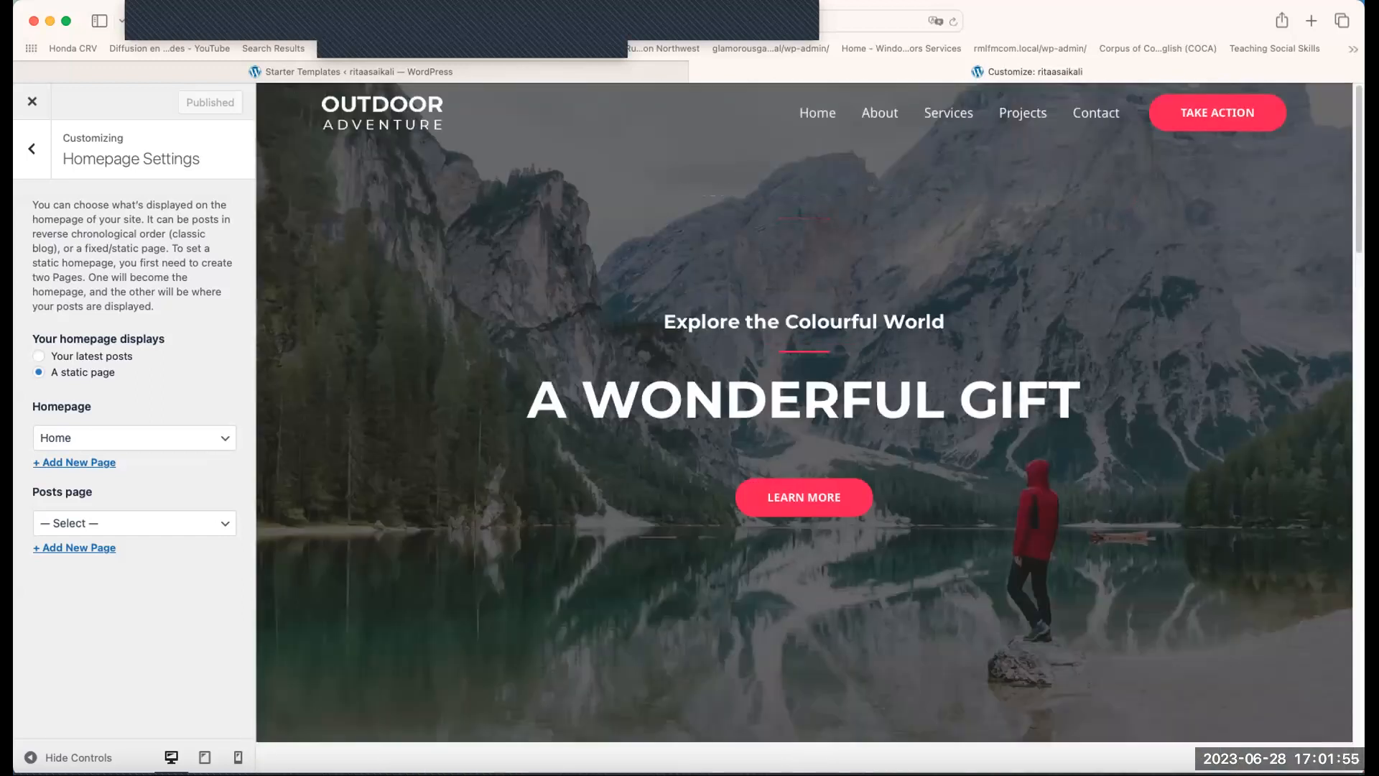
- Close the customizer and look through the live home page
{"action": "left_click", "coordinate": [37, 101]}
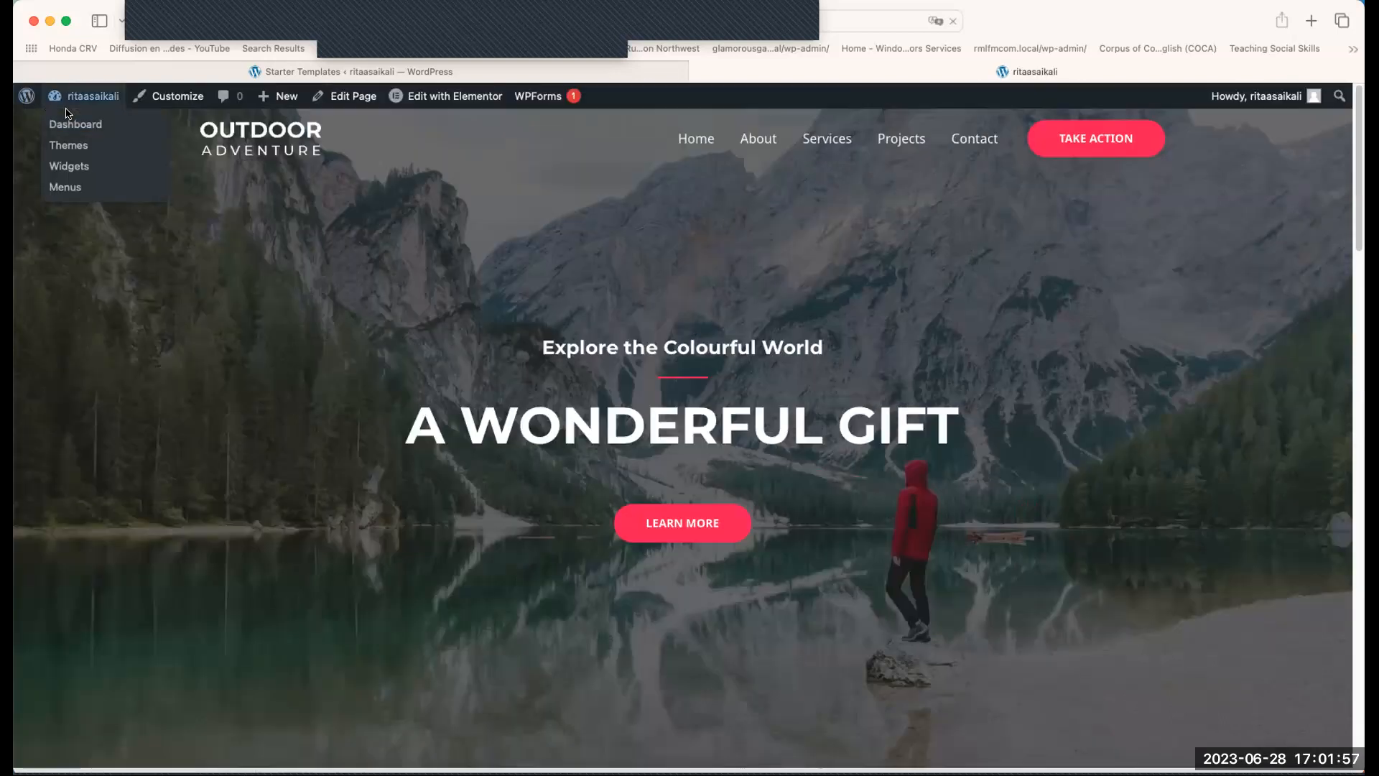
{"action": "left_click", "coordinate": [107, 108]}
{"action": "left_click", "coordinate": [108, 108]}
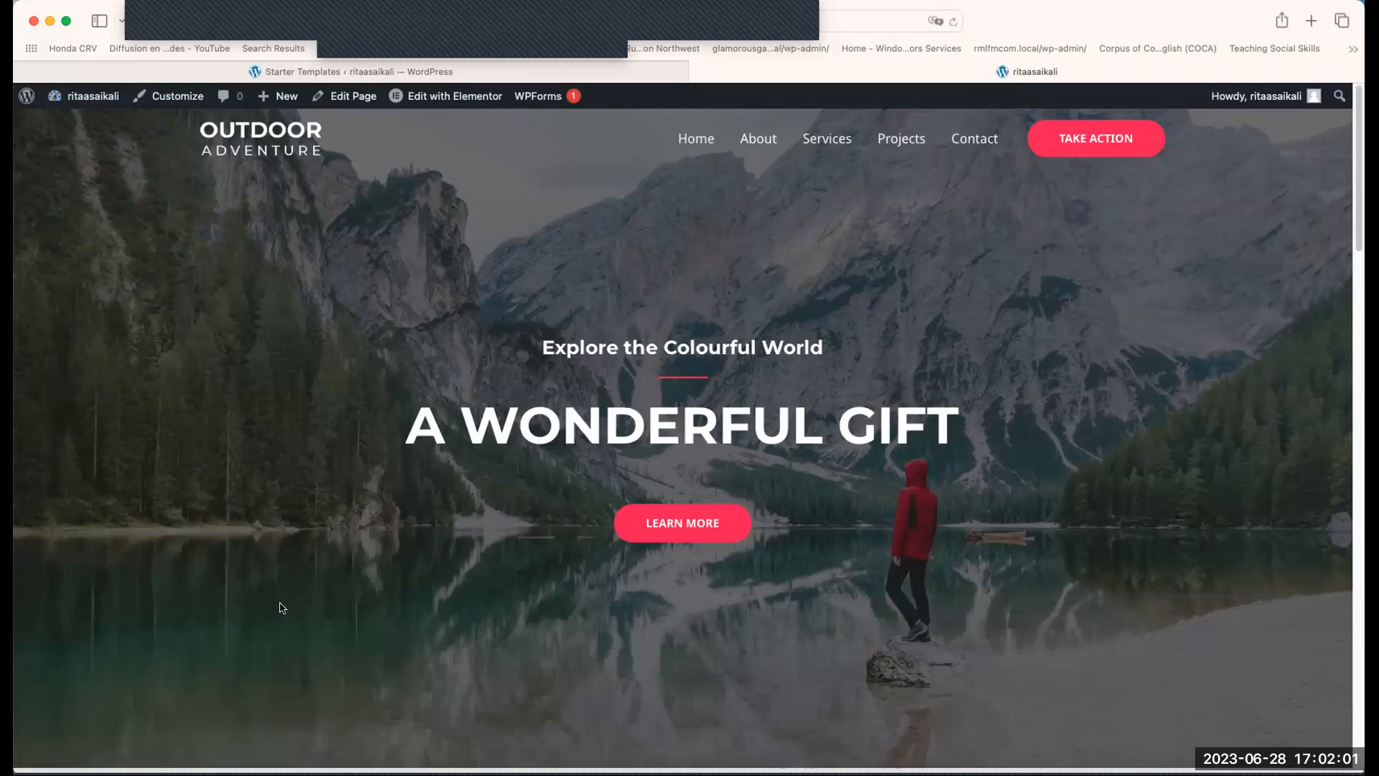
{"action": "scroll", "coordinate": [324, 537], "scroll_direction": "down", "scroll_amount": 15}
{"action": "scroll", "coordinate": [325, 535], "scroll_direction": "up", "scroll_amount": 15}
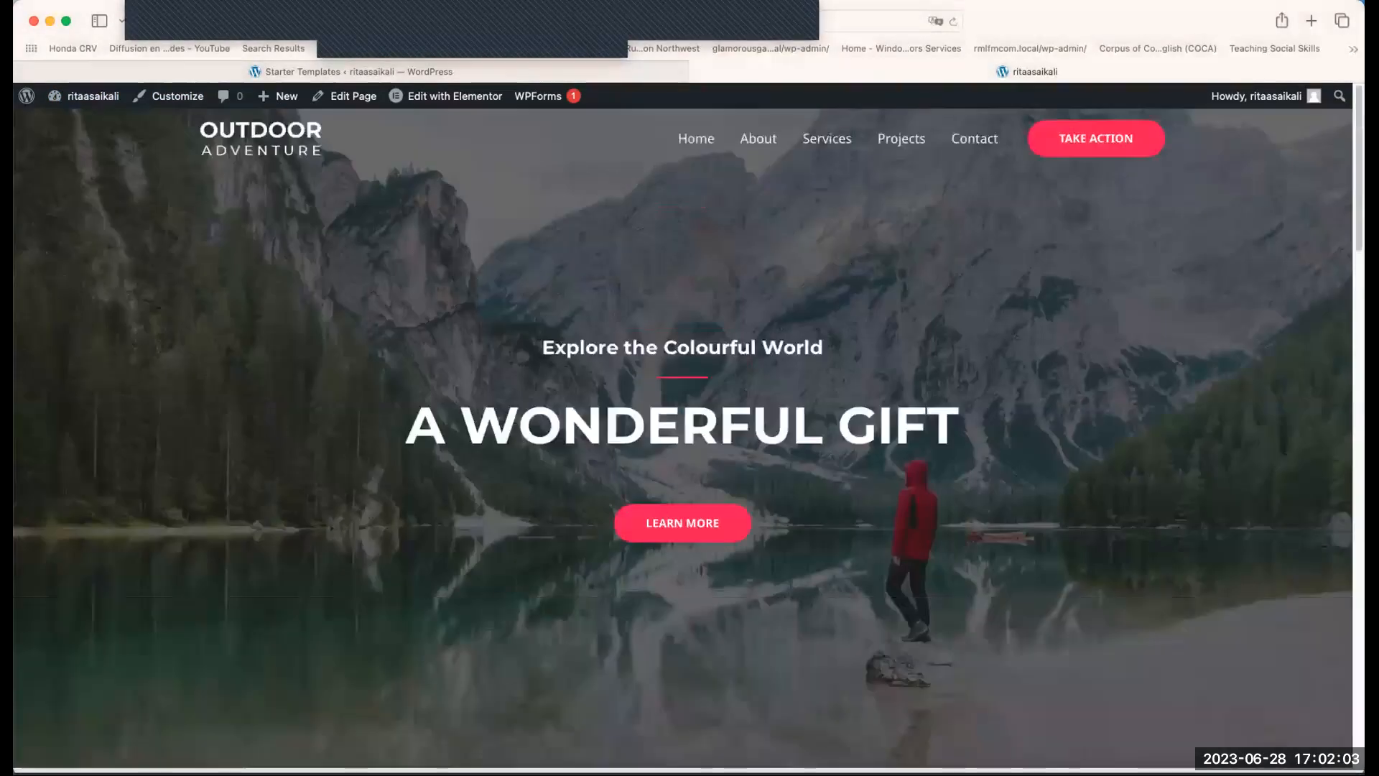
- Check the installed plugins in the WordPress admin area and return to the live site
{"action": "mouse_move", "coordinate": [26, 95]}
{"action": "left_click", "coordinate": [55, 123]}
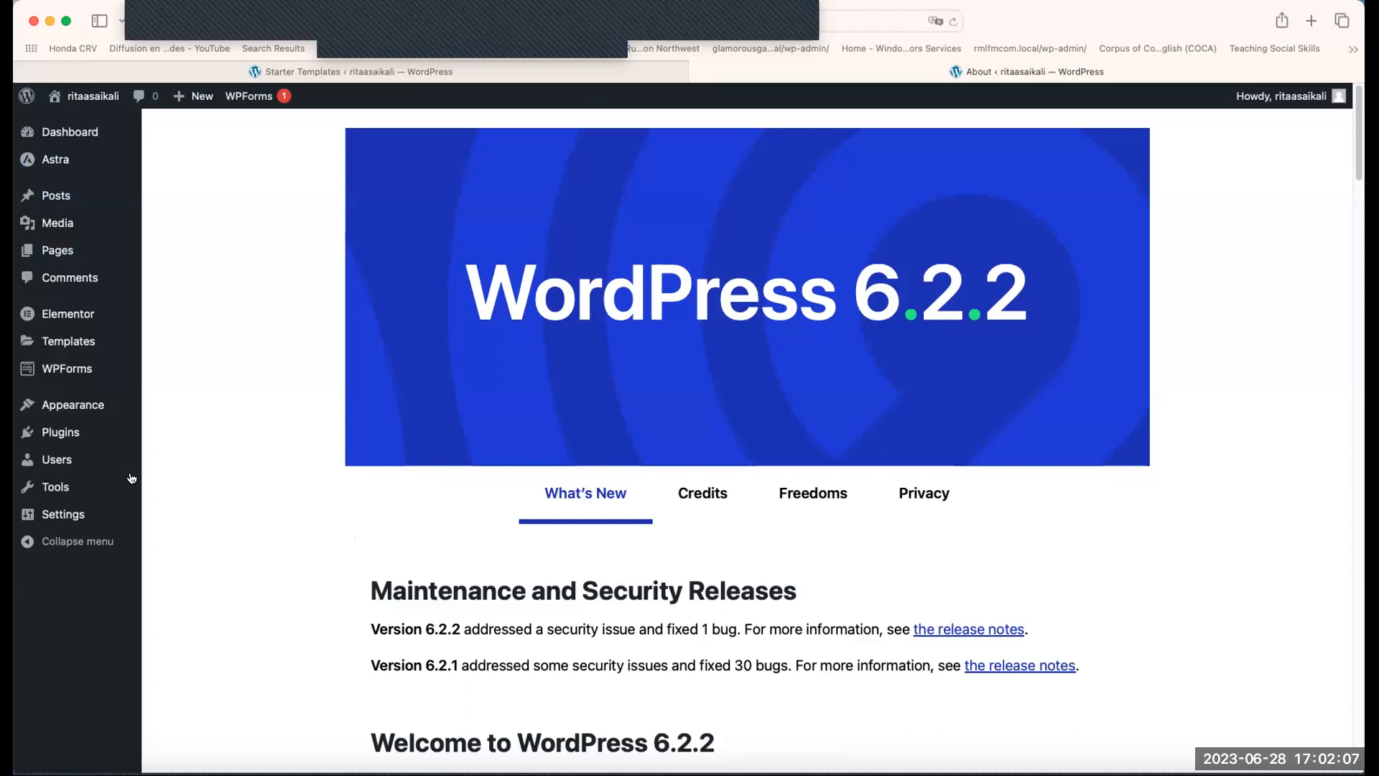
{"action": "left_click", "coordinate": [54, 436]}
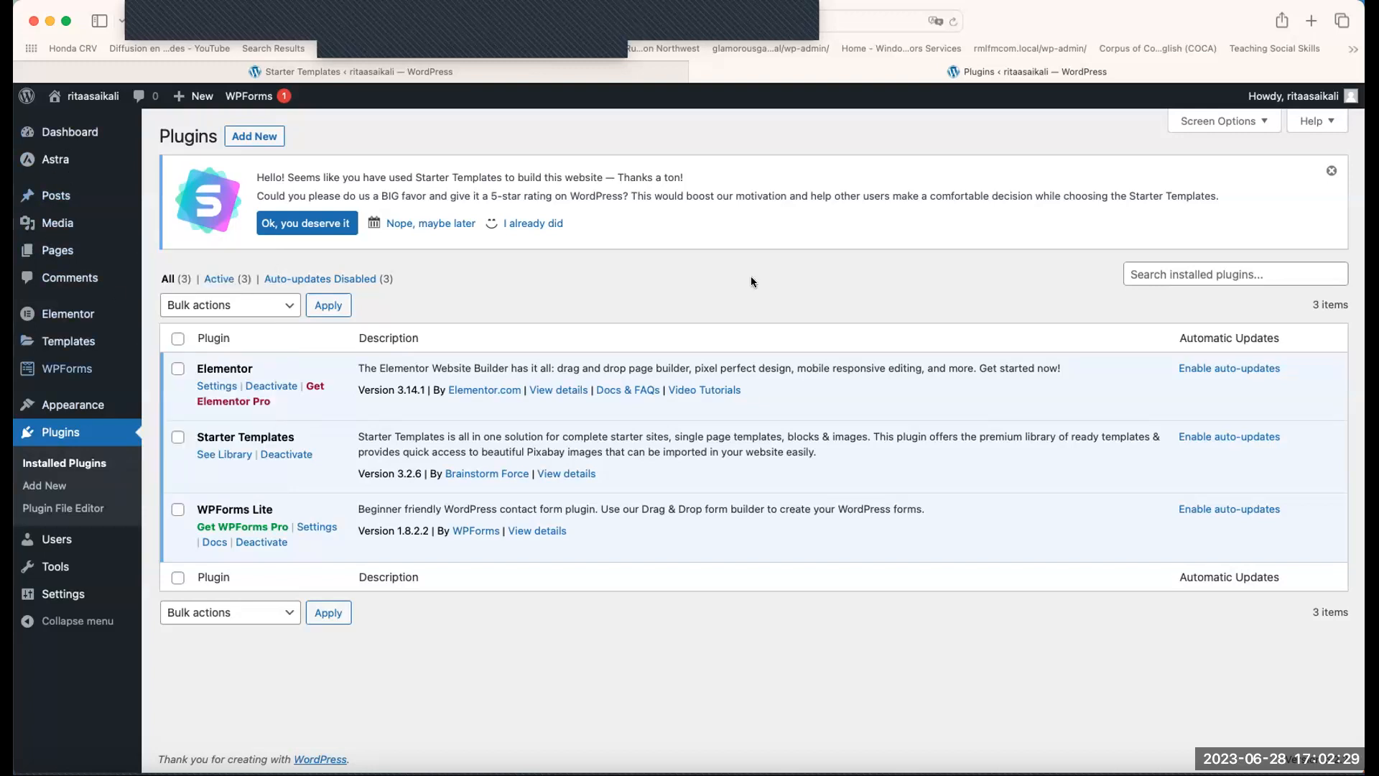
{"action": "left_click", "coordinate": [110, 87]}
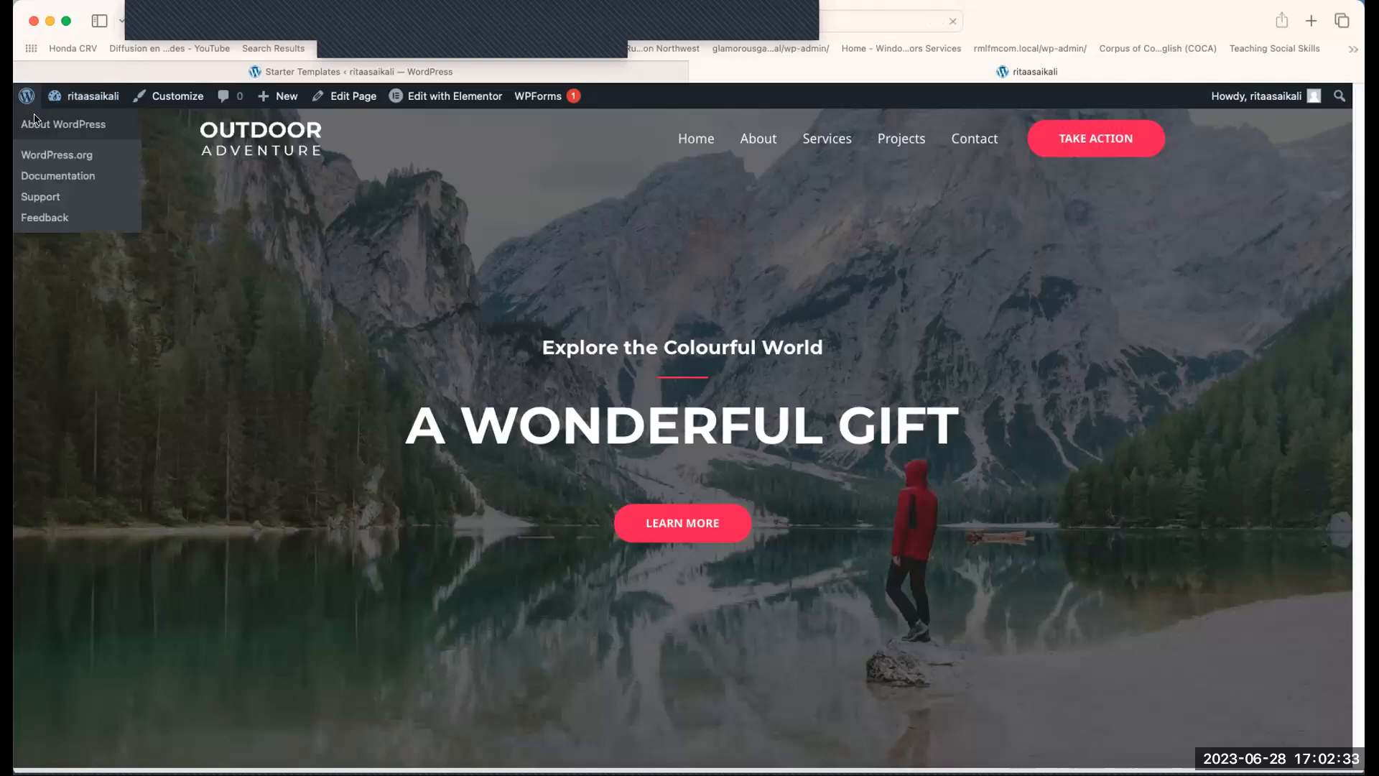
- Read through the About WordPress page and highlight its main version heading
{"action": "left_click", "coordinate": [57, 126]}
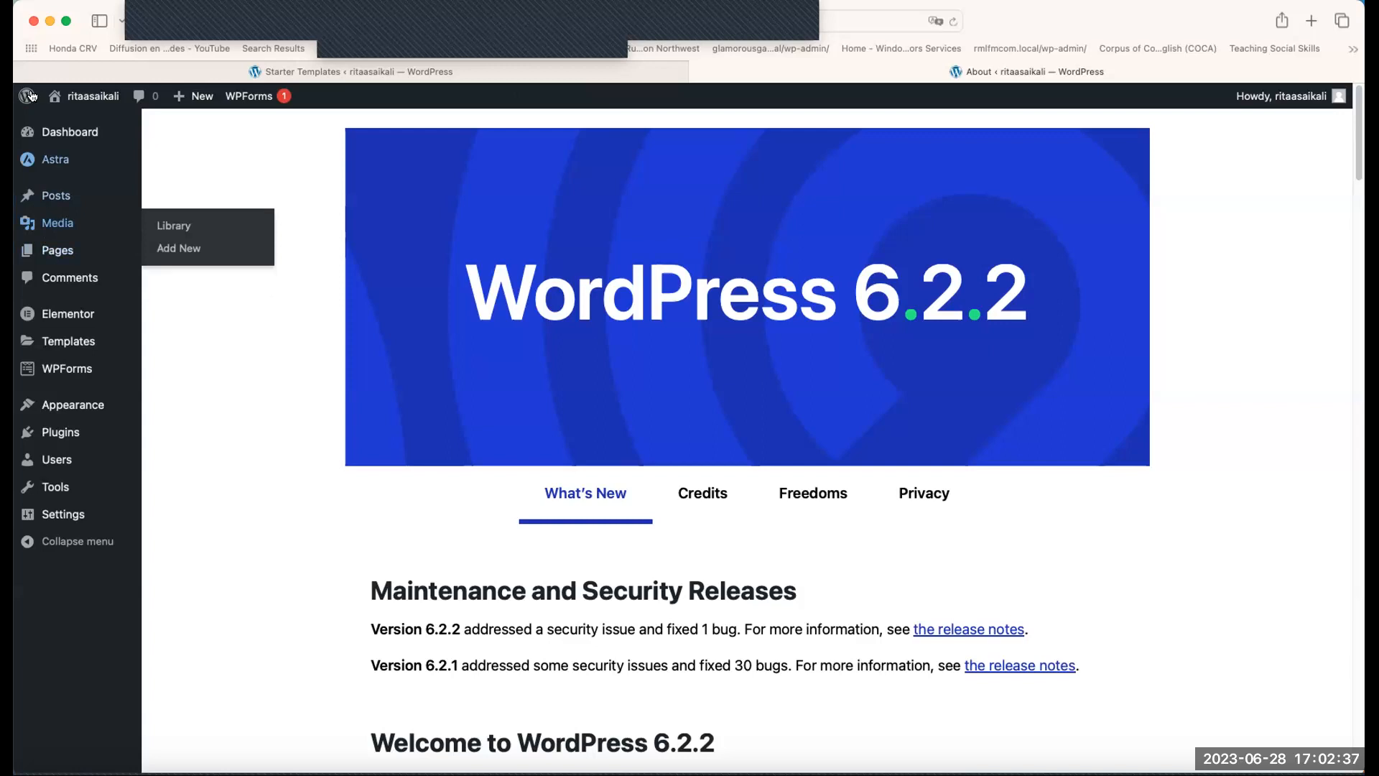
{"action": "scroll", "coordinate": [834, 273], "scroll_direction": "down", "scroll_amount": 10}
{"action": "scroll", "coordinate": [854, 311], "scroll_direction": "up", "scroll_amount": 10}
{"action": "left_click_drag", "start_coordinate": [466, 288], "coordinate": [1009, 330]}
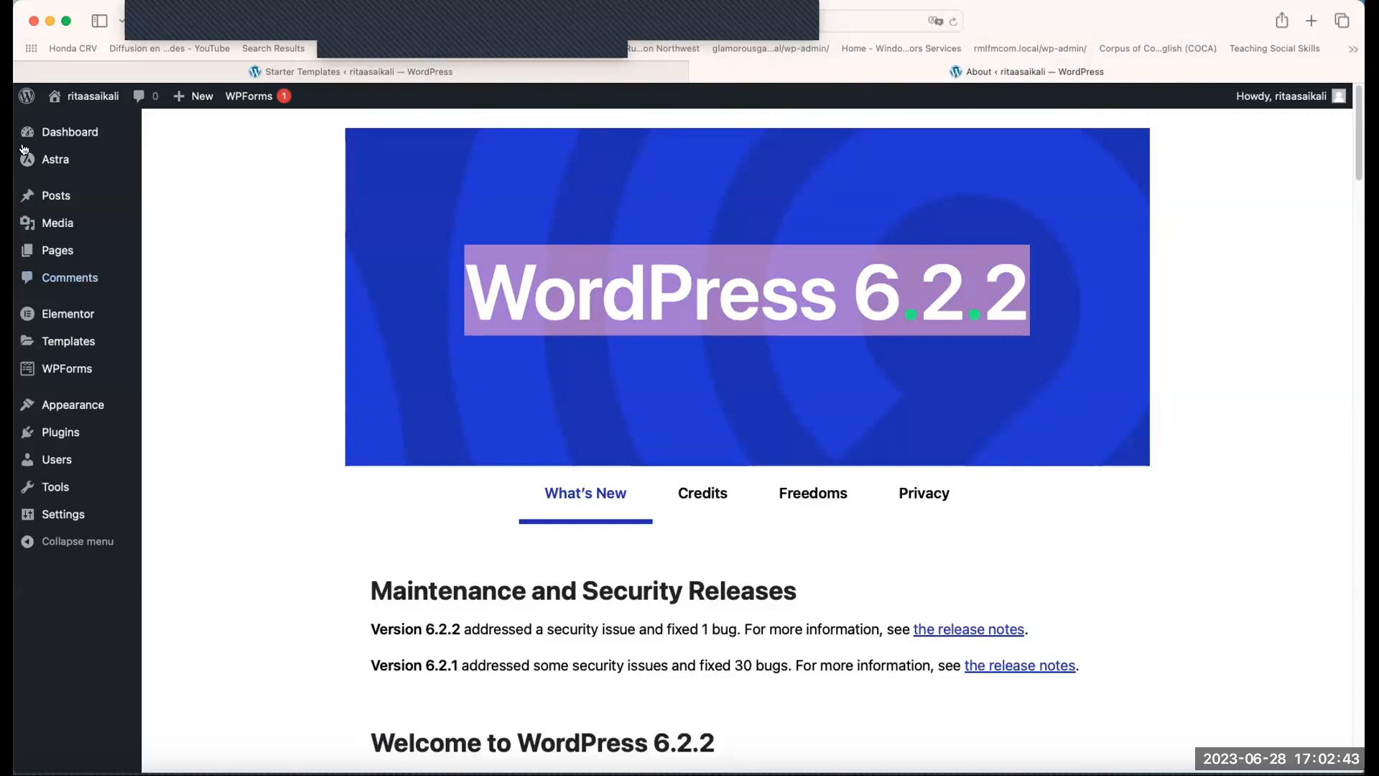
- Examine the Astra dashboard with its quick settings, useful plugins and Pro modules
{"action": "left_click", "coordinate": [68, 158]}
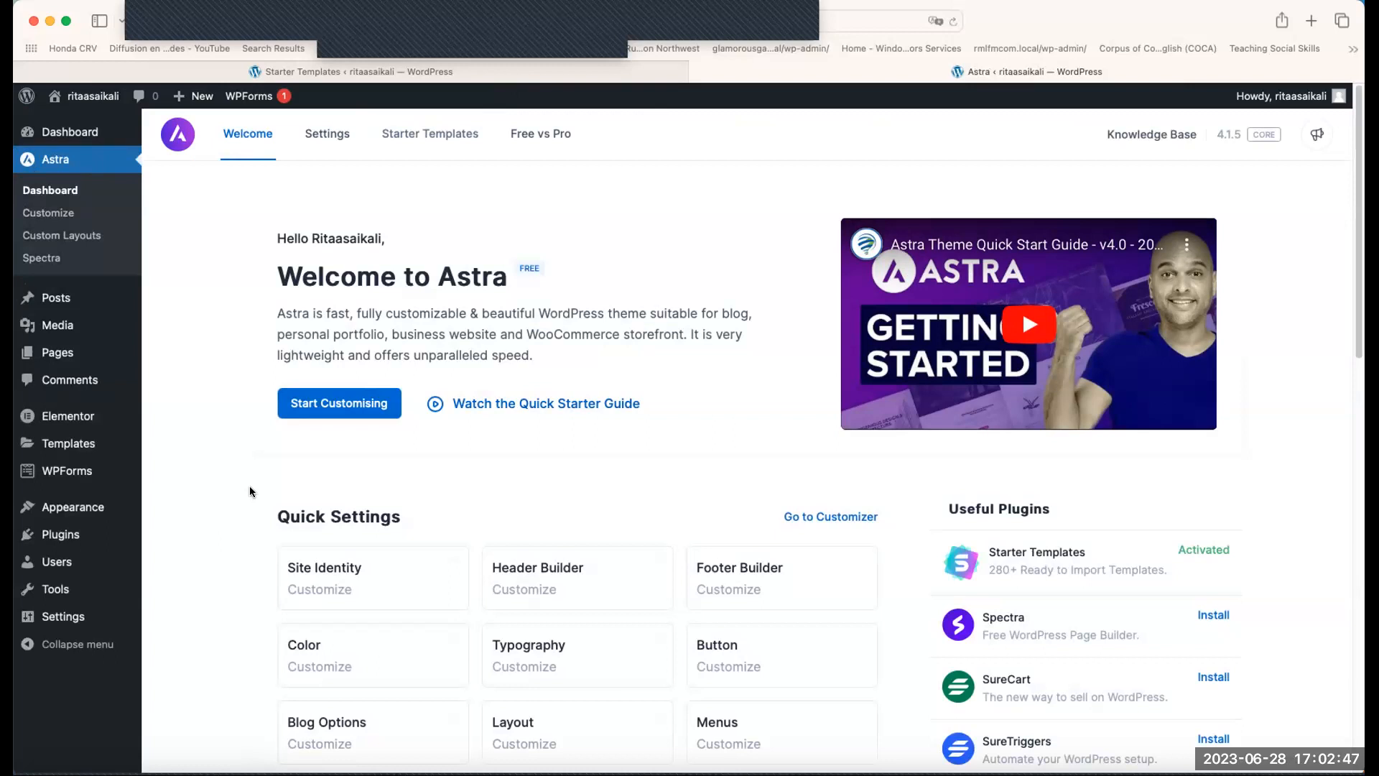
{"action": "scroll", "coordinate": [281, 449], "scroll_direction": "down", "scroll_amount": 3}
{"action": "scroll", "coordinate": [561, 551], "scroll_direction": "down", "scroll_amount": 4}
{"action": "scroll", "coordinate": [561, 550], "scroll_direction": "down", "scroll_amount": 2}
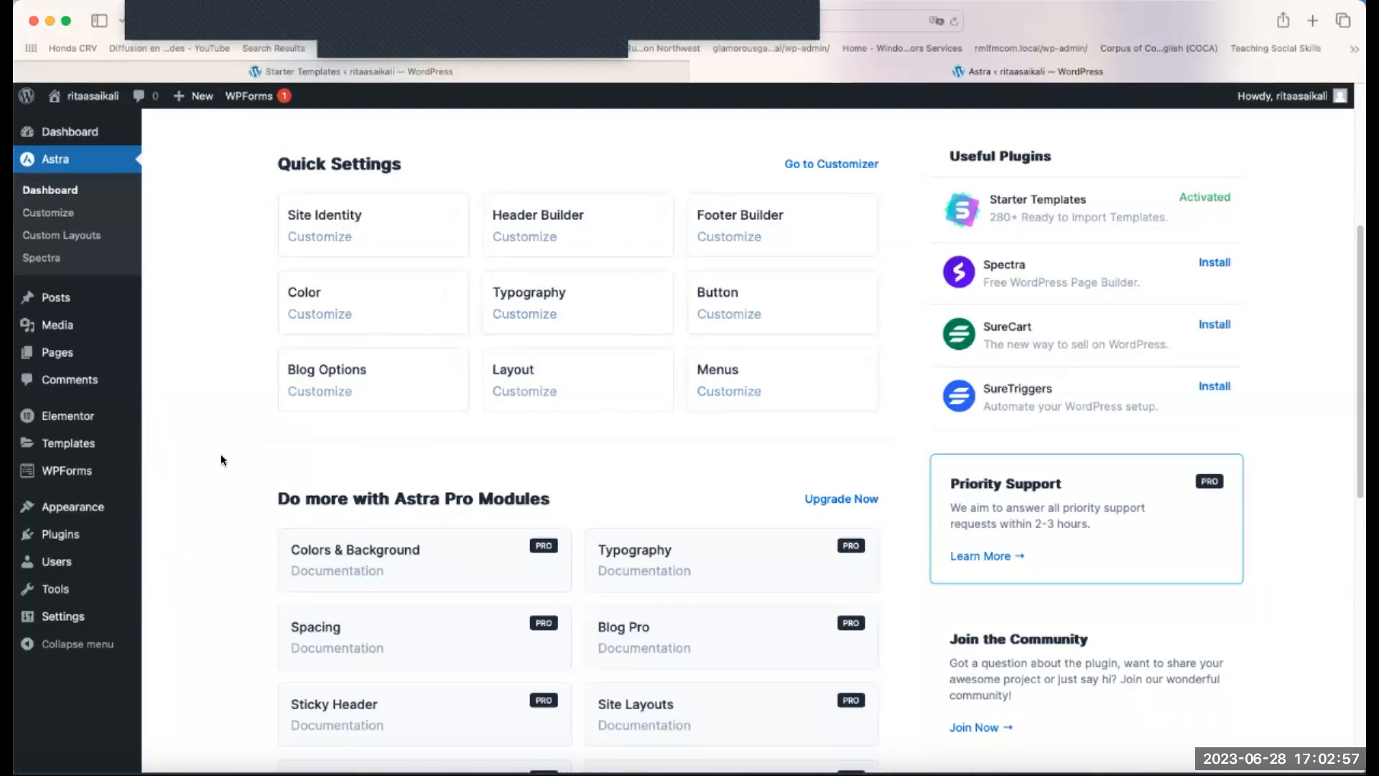
{"action": "scroll", "coordinate": [221, 457], "scroll_direction": "down", "scroll_amount": 1}
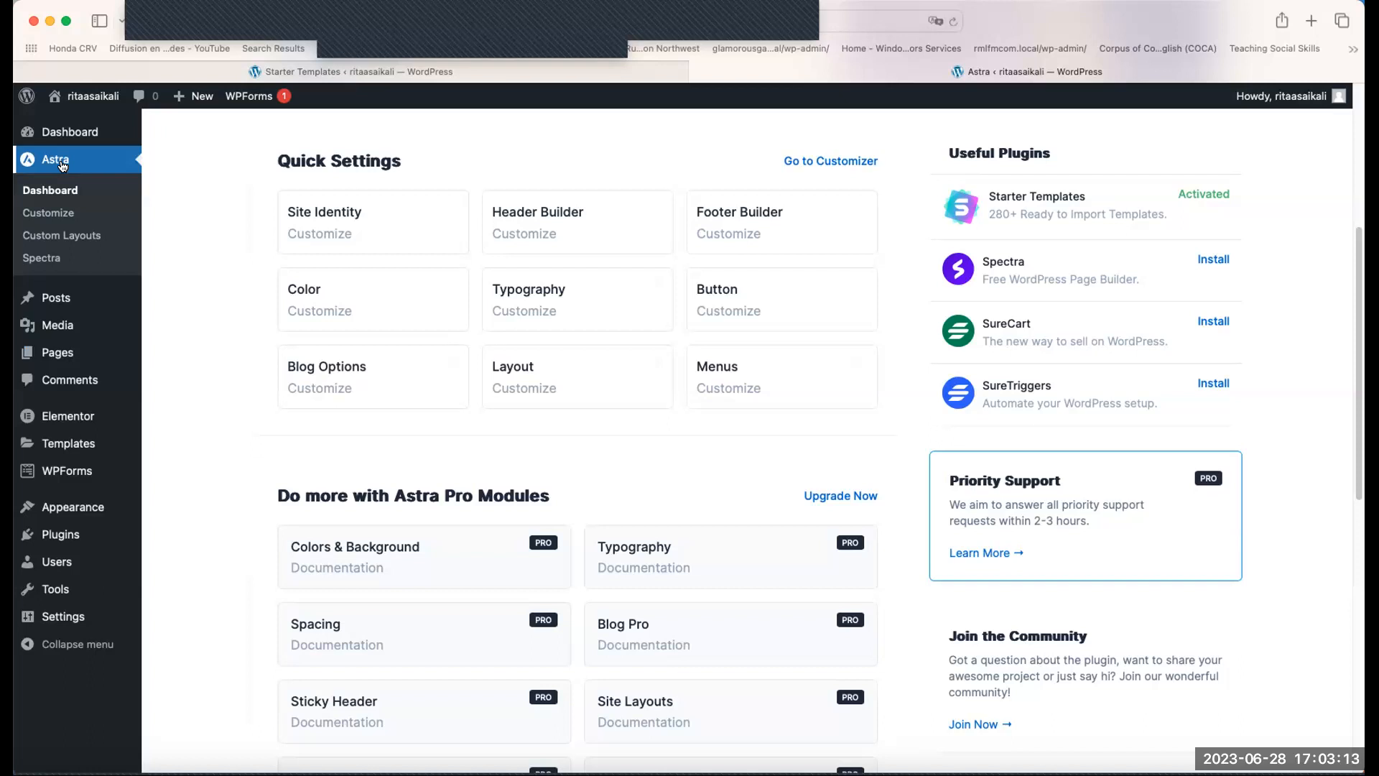
- View the "Hello world!" post in the block editor, dismissing the welcome guide, and go back to the posts list
{"action": "left_click", "coordinate": [82, 301]}
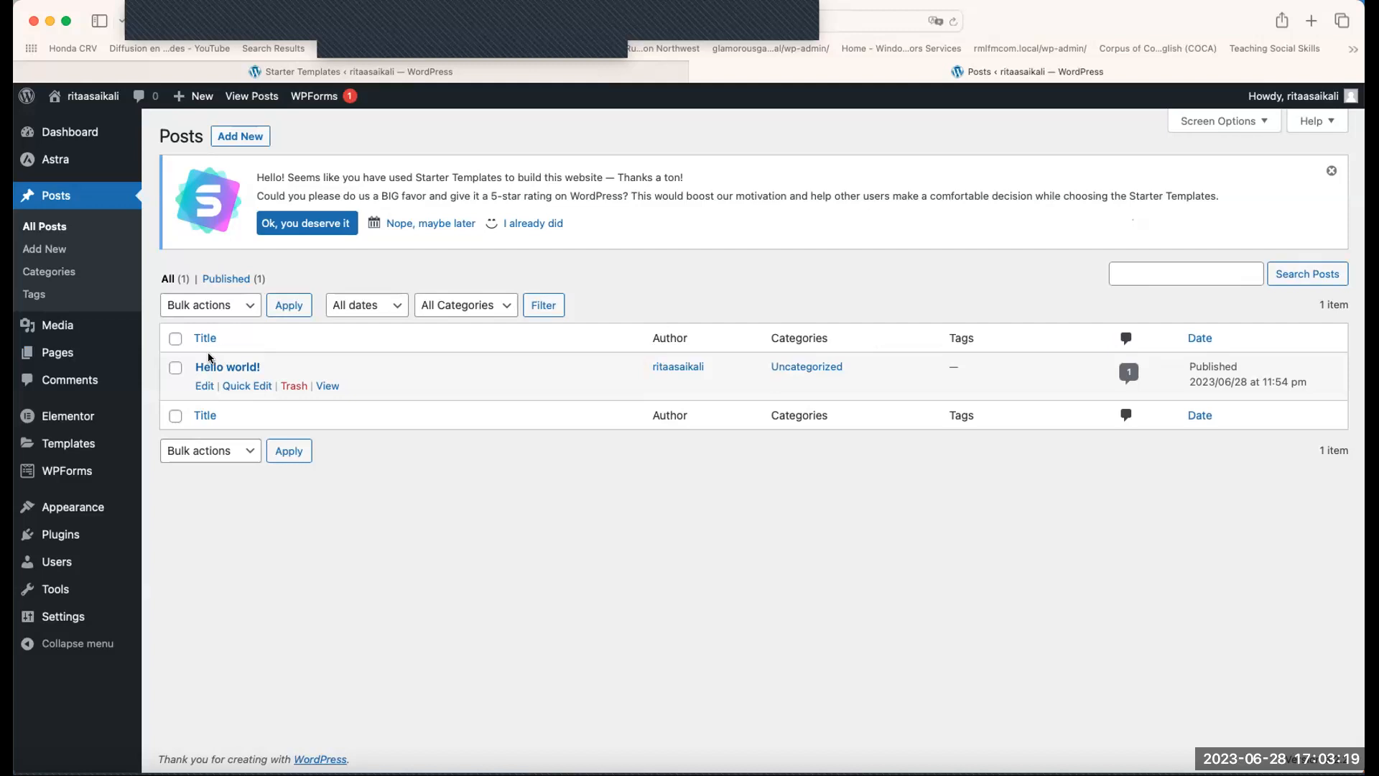
{"action": "left_click", "coordinate": [236, 370]}
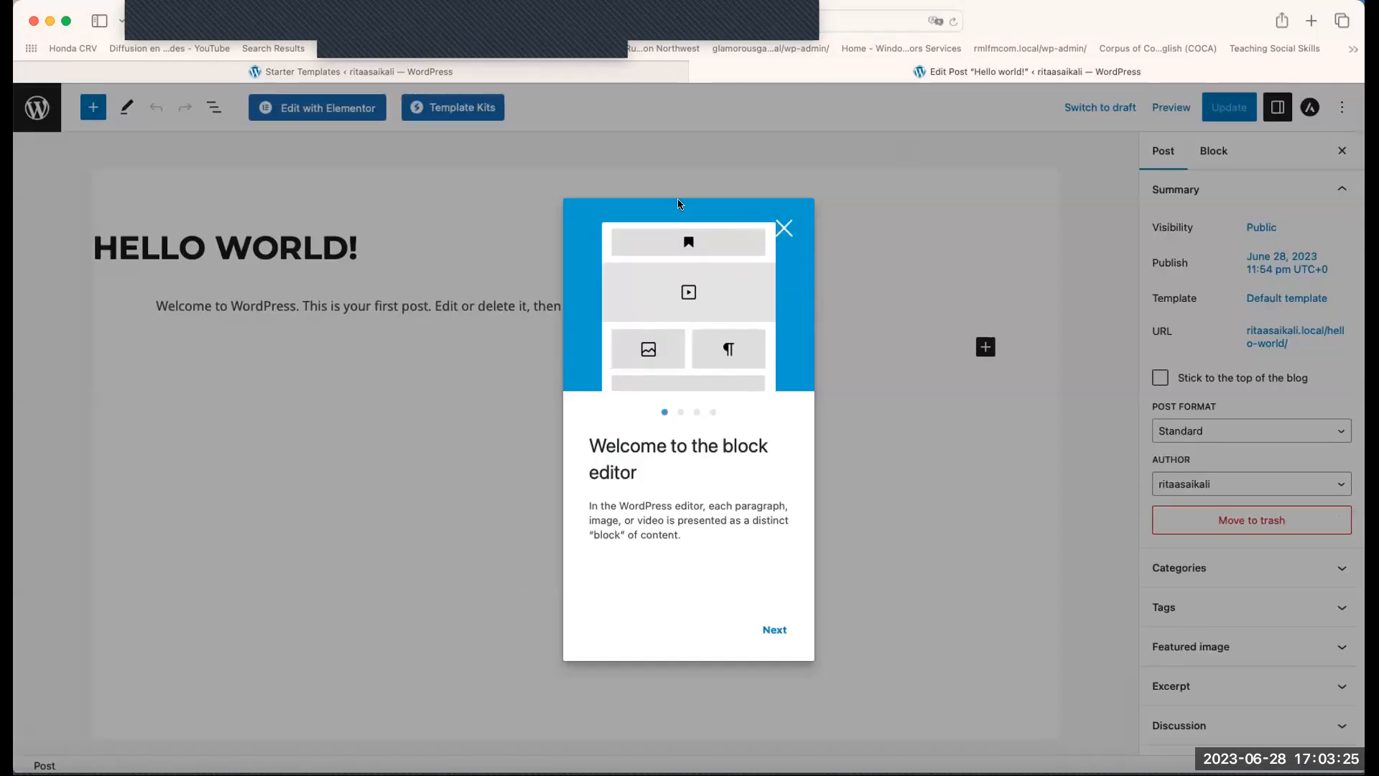
{"action": "left_click", "coordinate": [782, 227]}
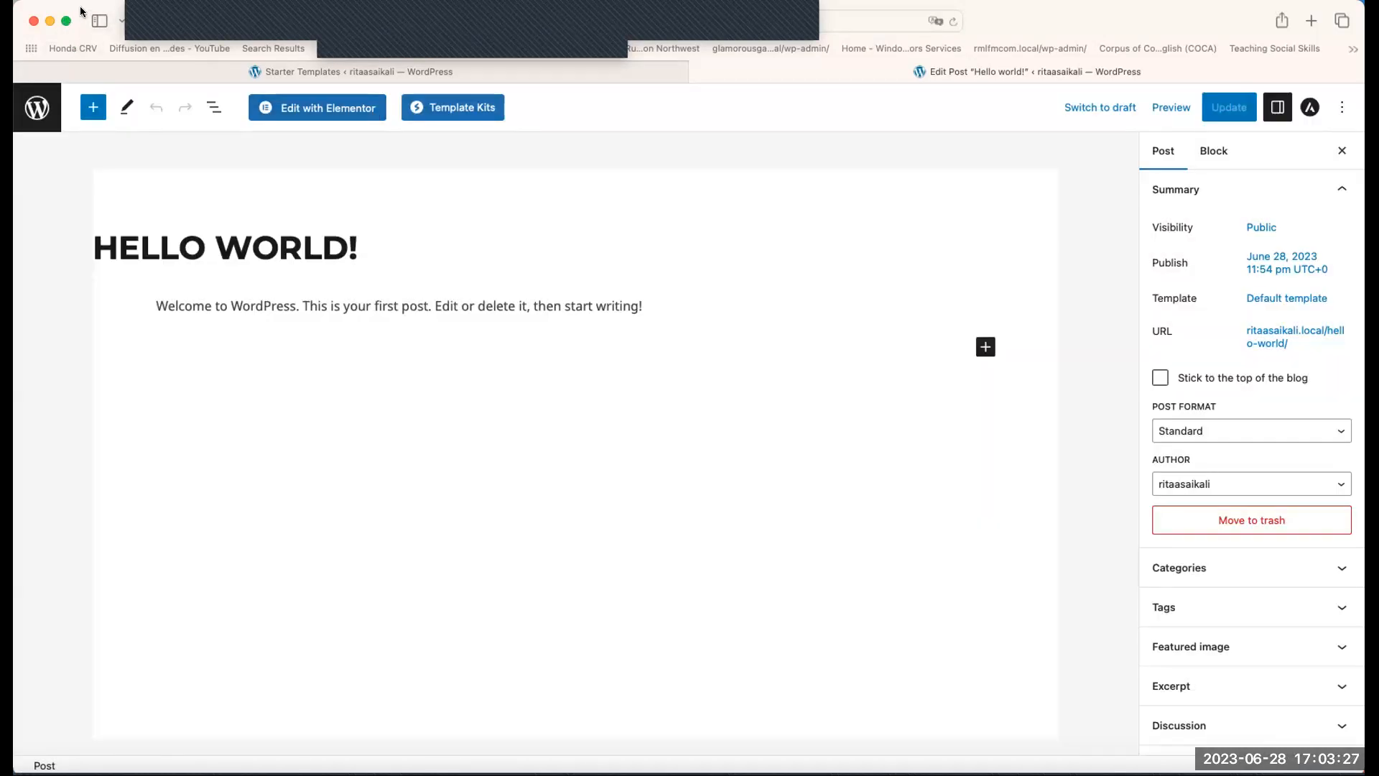
{"action": "left_click", "coordinate": [146, 25]}
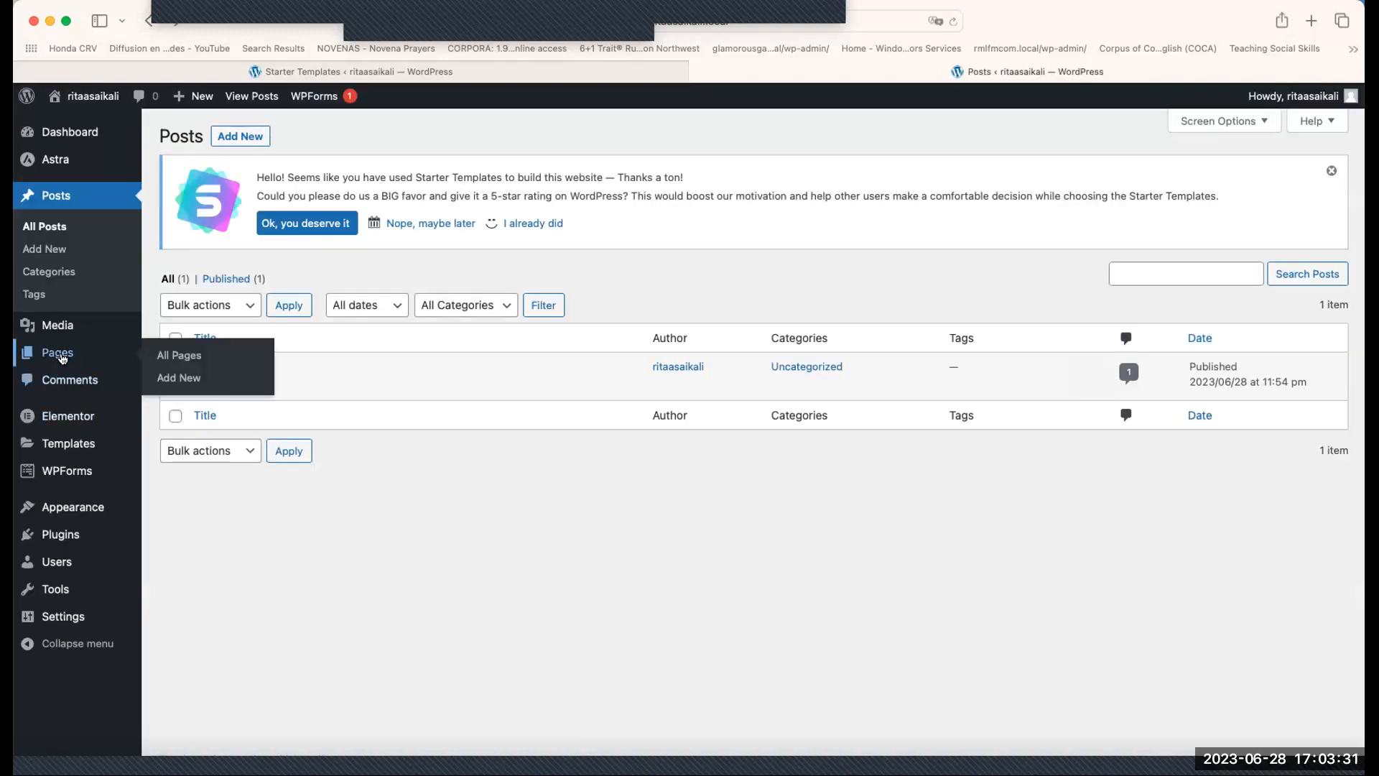
- Look over the list of all the site's pages
{"action": "left_click", "coordinate": [63, 357]}
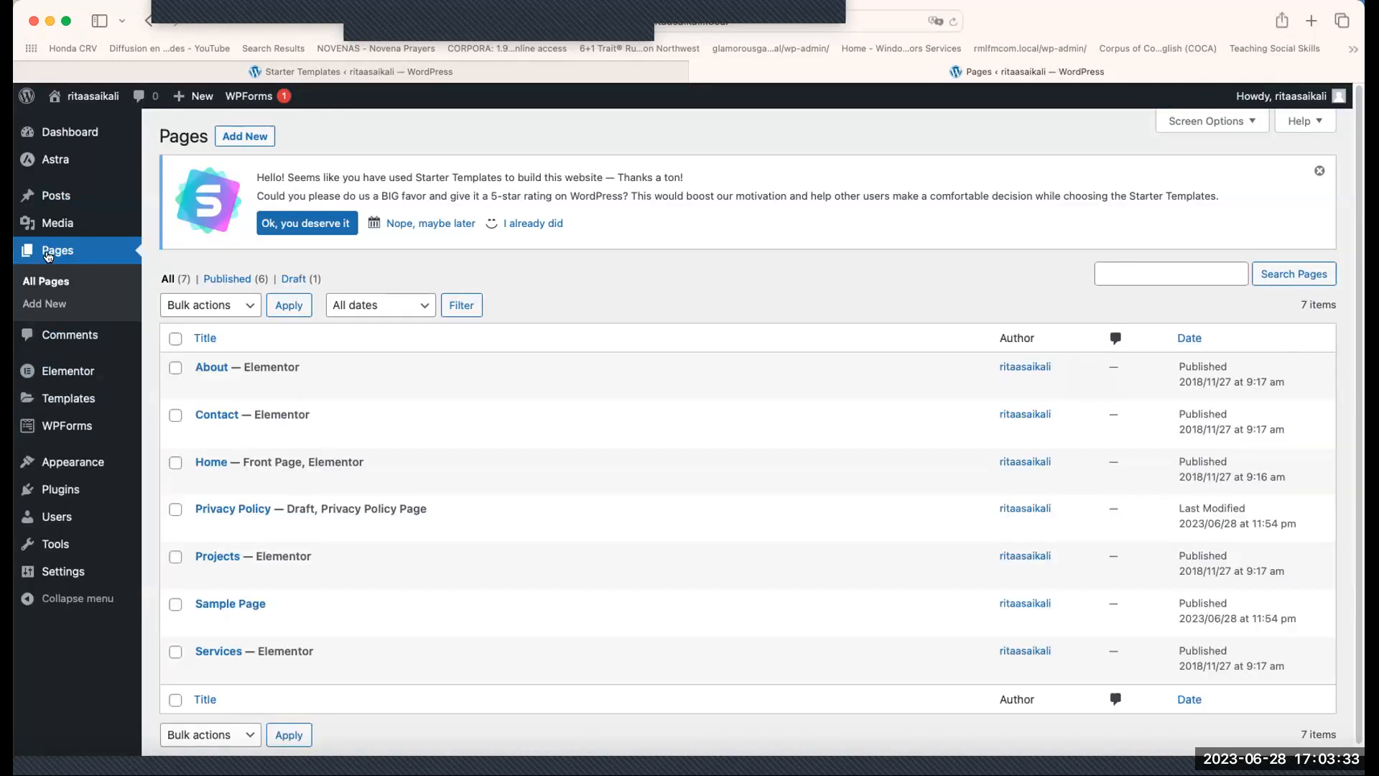
{"action": "scroll", "coordinate": [289, 383], "scroll_direction": "down", "scroll_amount": 1}
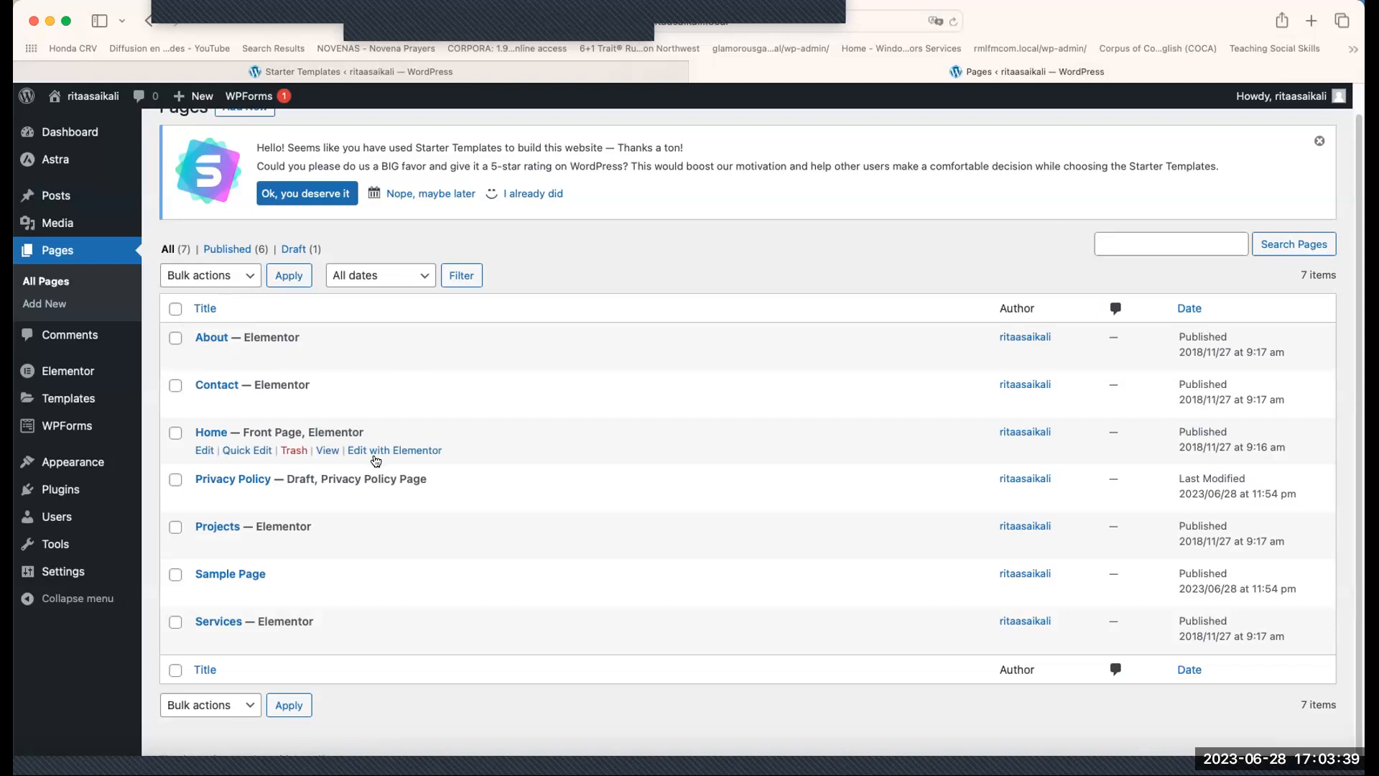
{"action": "scroll", "coordinate": [265, 134], "scroll_direction": "up", "scroll_amount": 1}
- Start a new page titled "PORTFOLIO" and return to the pages list without saving it
{"action": "left_click", "coordinate": [265, 134]}
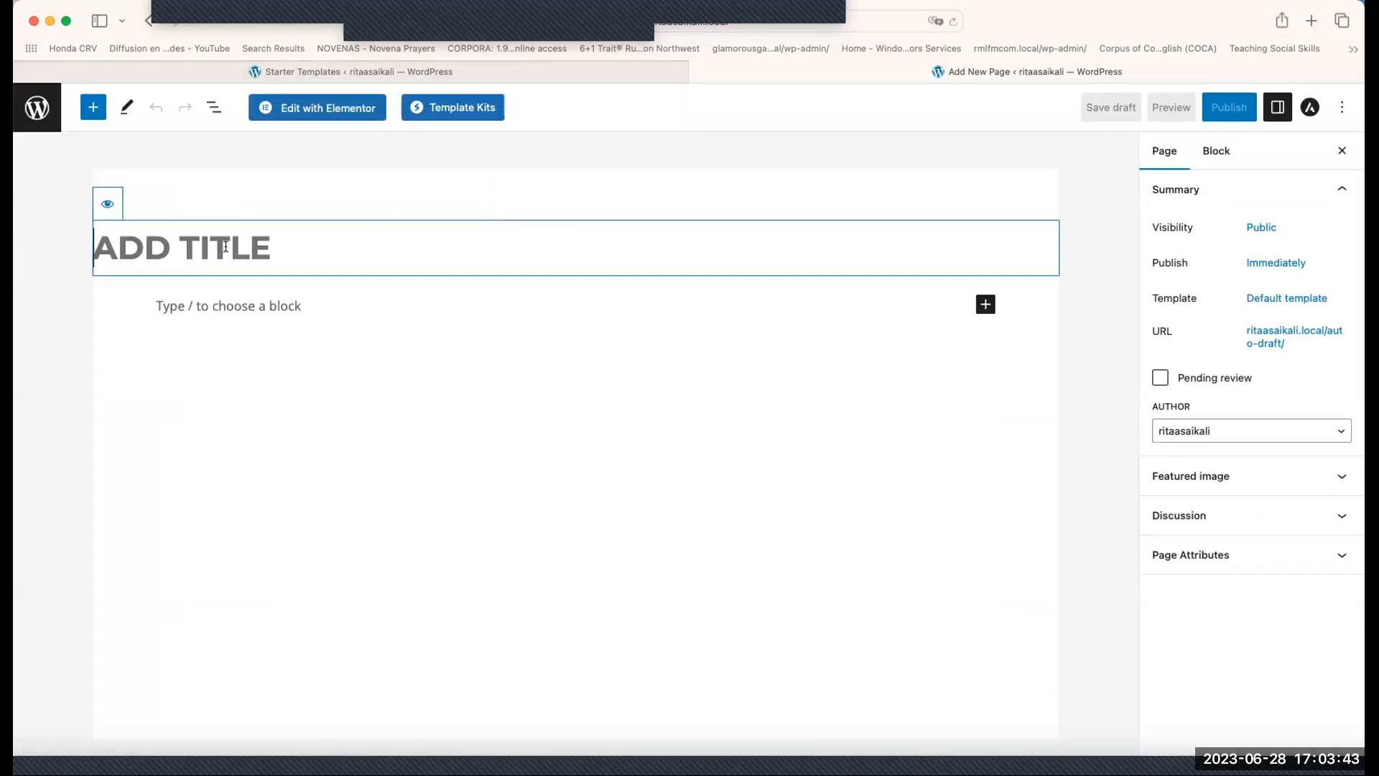
{"action": "type", "text": "PO"}
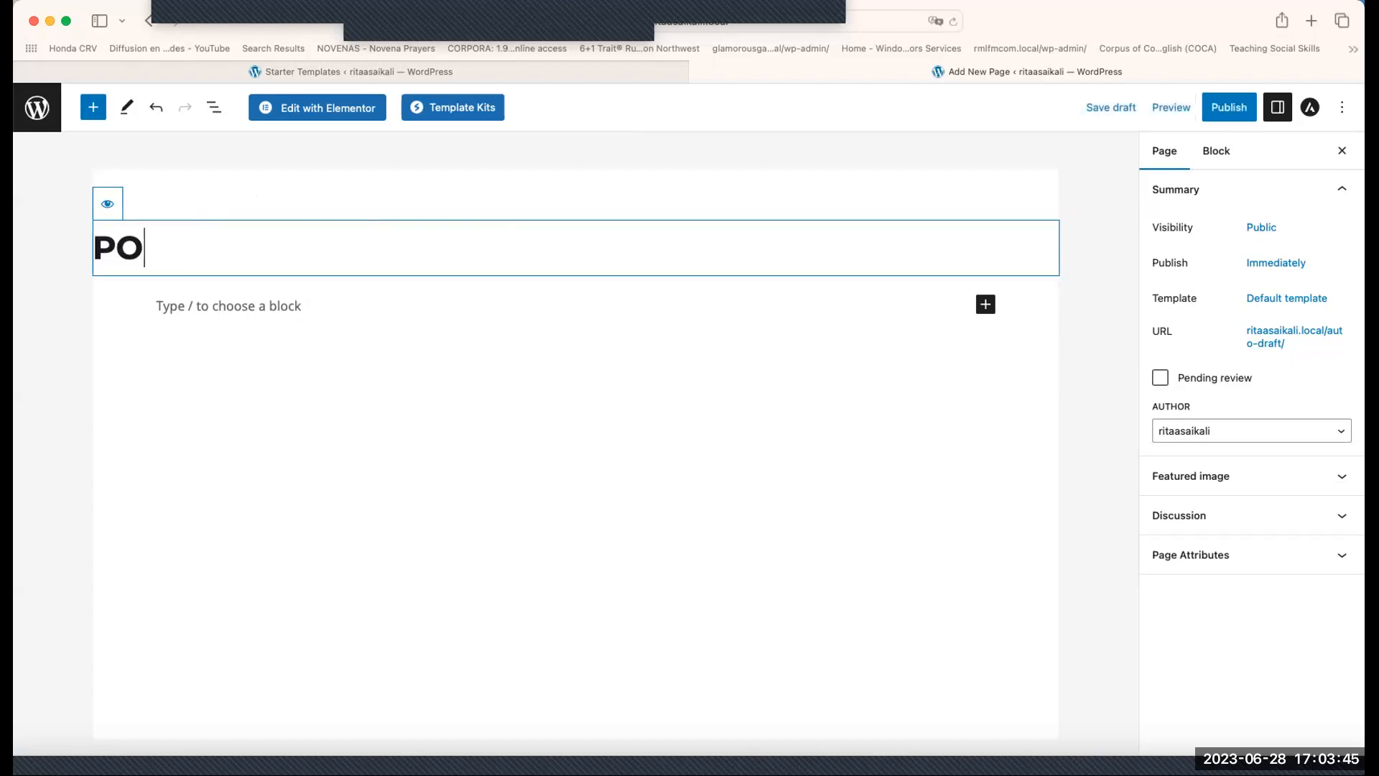
{"action": "type", "text": "RTFOLIO"}
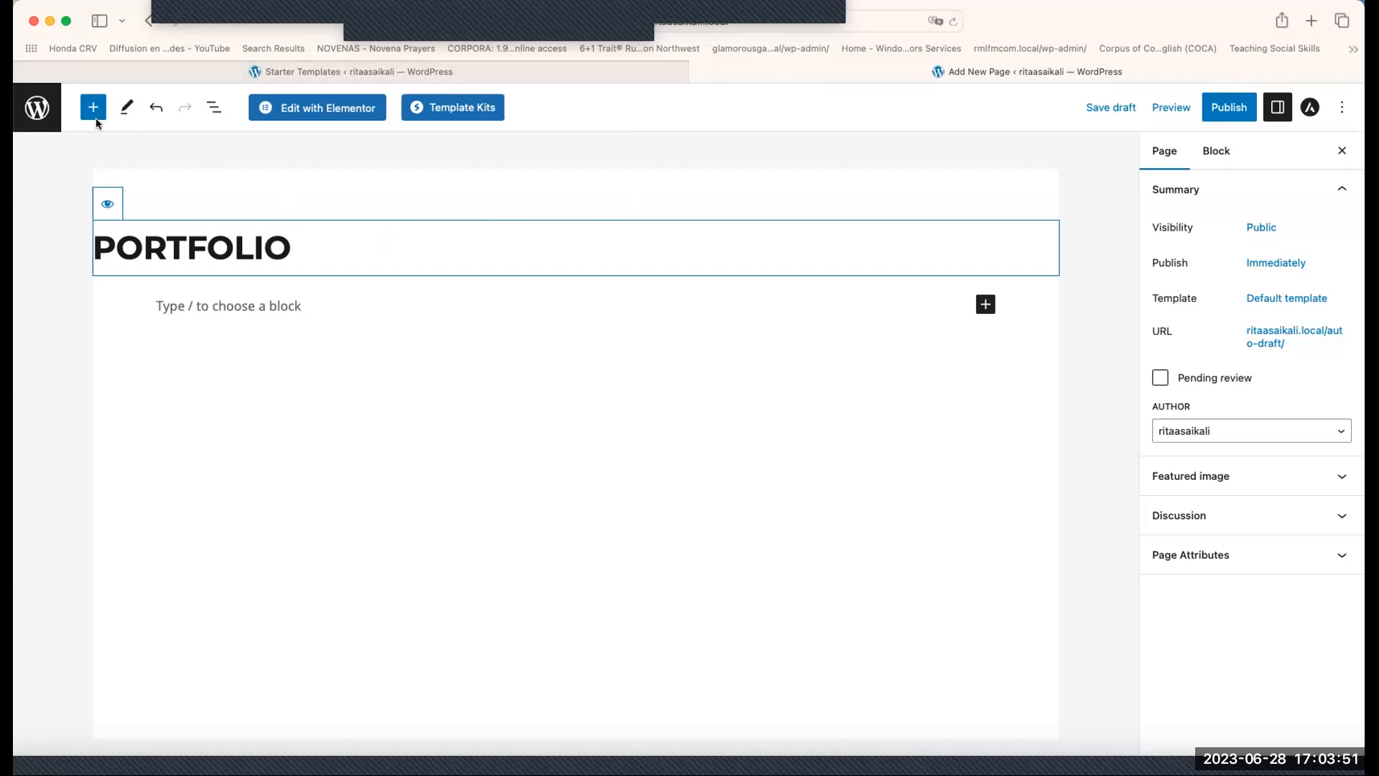
{"action": "left_click", "coordinate": [36, 108]}
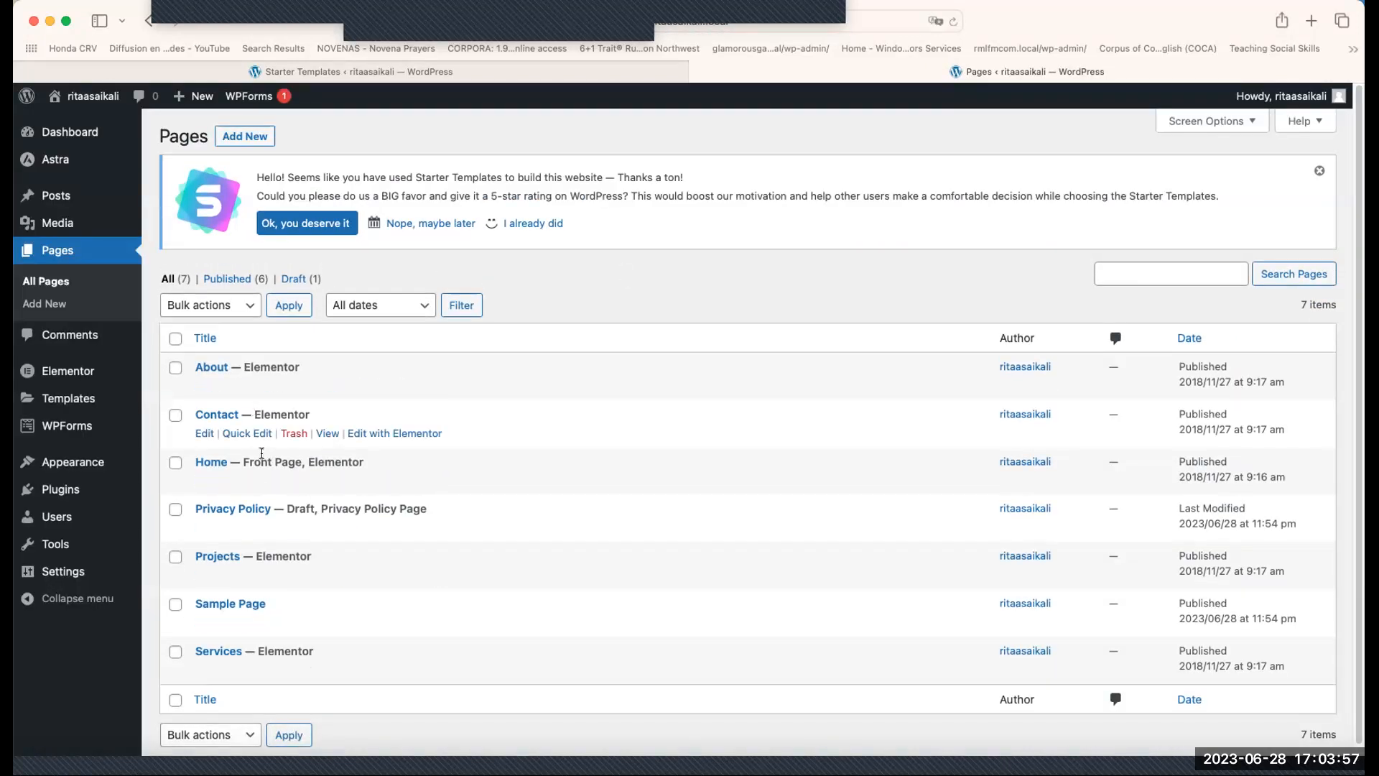
- Open the About page for editing and switch it back to the WordPress editor
{"action": "left_click", "coordinate": [215, 371]}
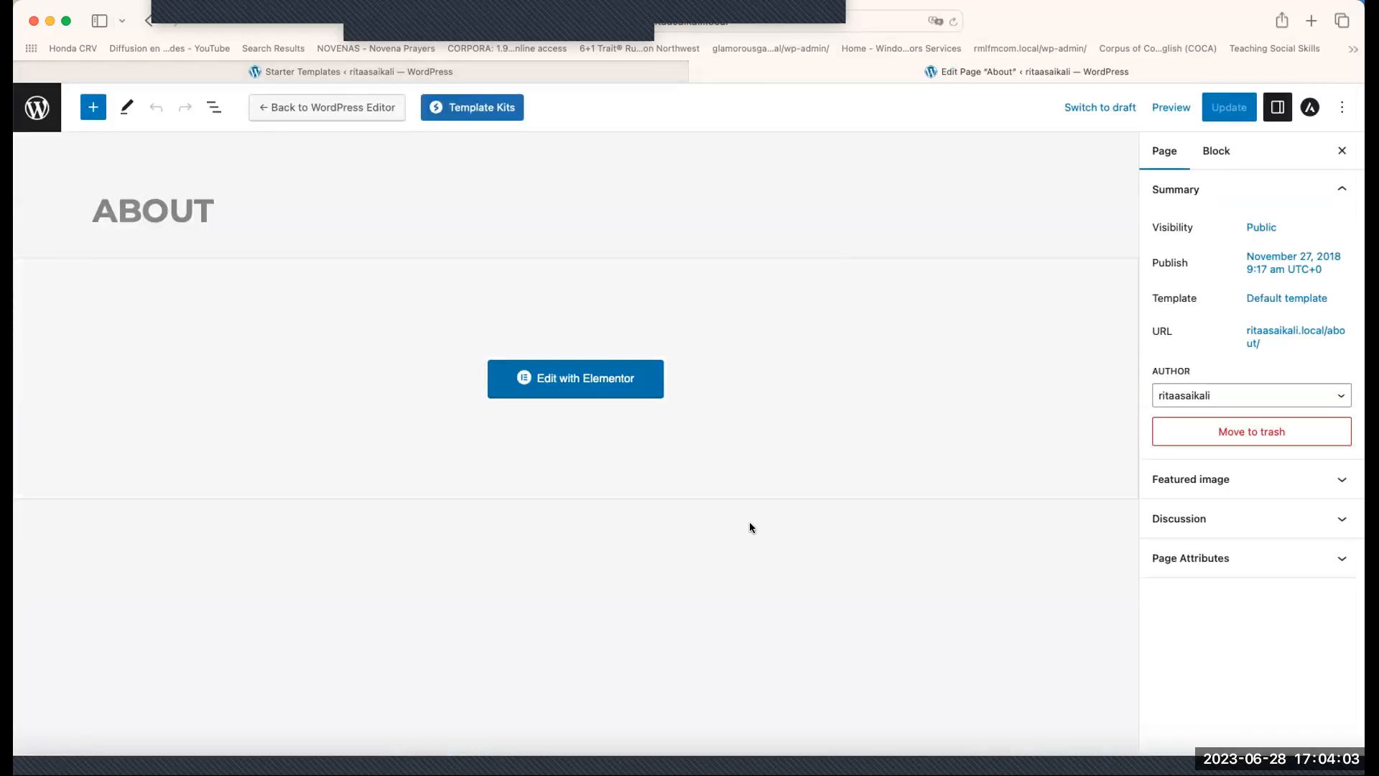
{"action": "left_click", "coordinate": [316, 110]}
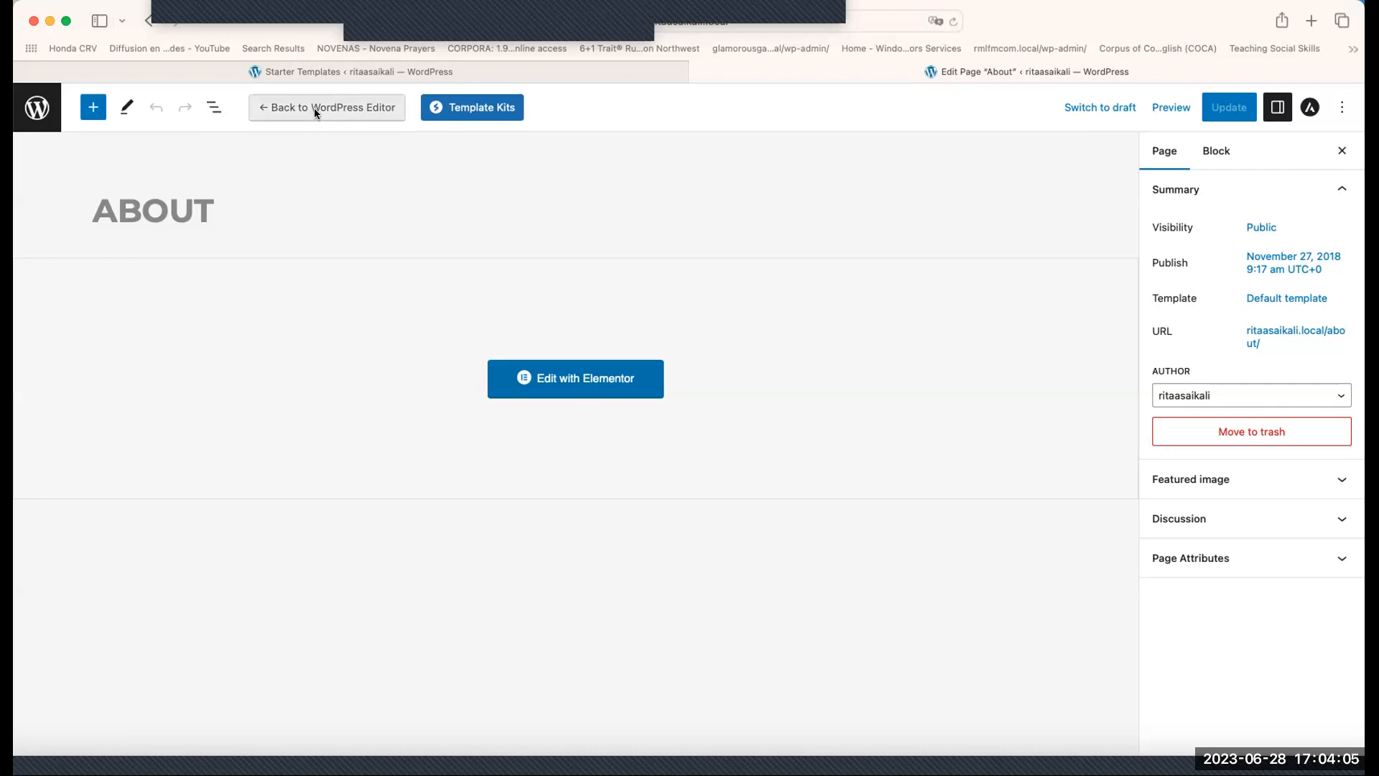
{"action": "left_click", "coordinate": [785, 479]}
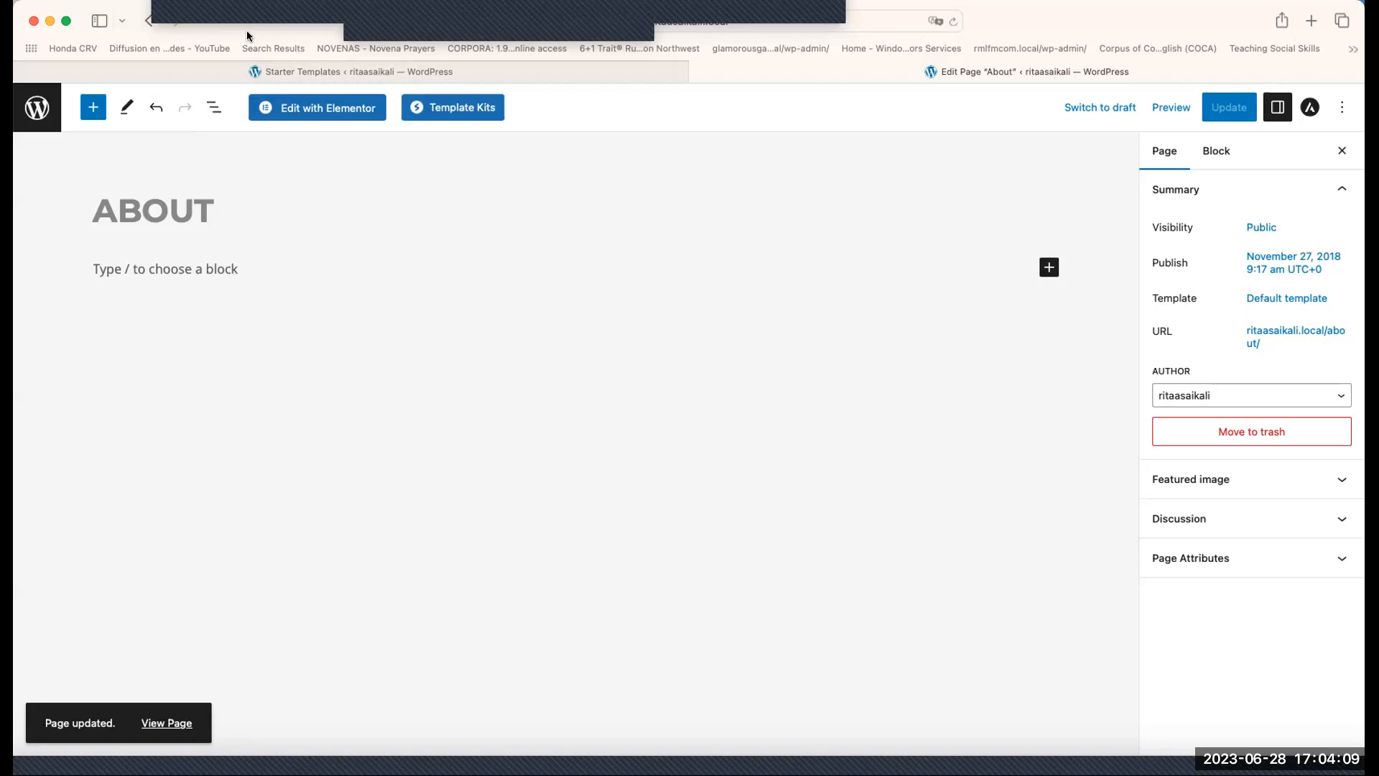
- Open the About page in Elementor, go through the What's New announcements to the container activation settings, and return to the page editor
{"action": "left_click", "coordinate": [358, 118]}
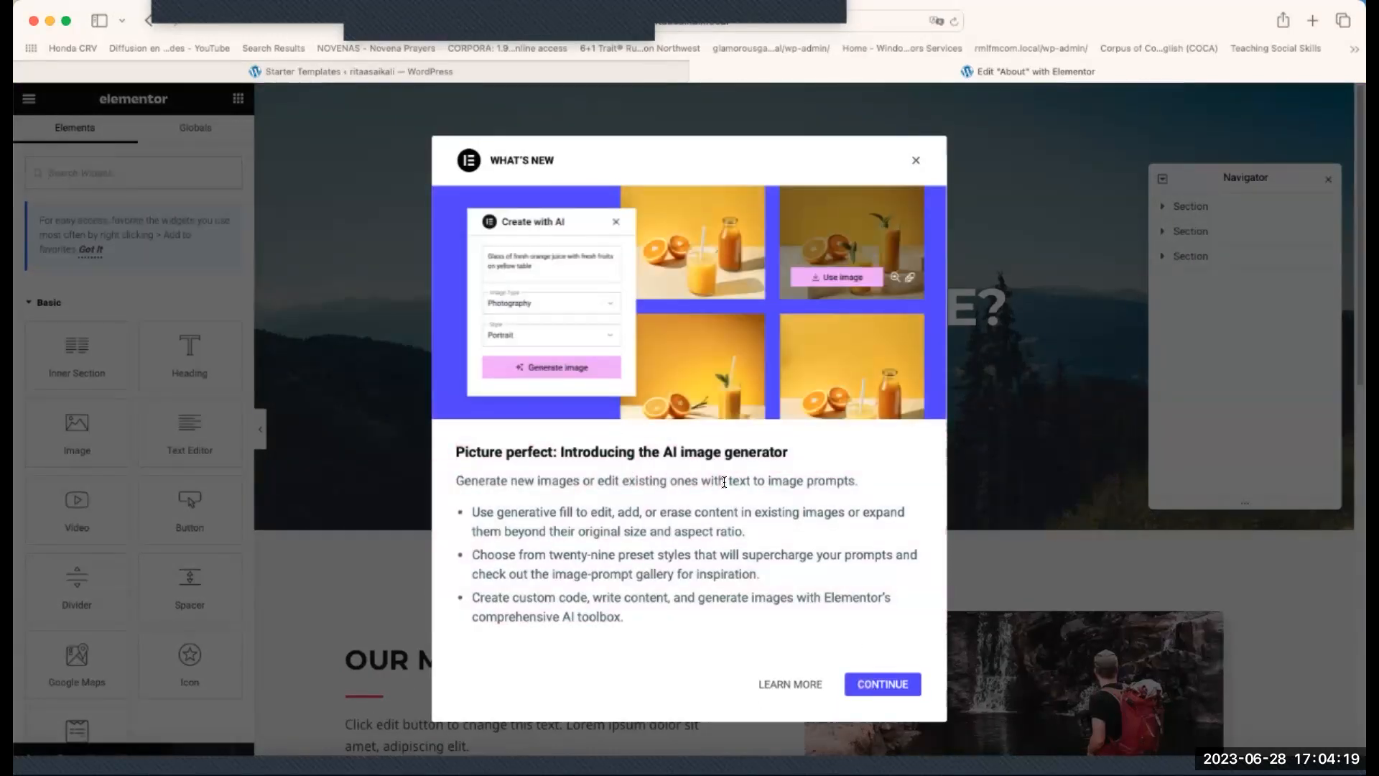
{"action": "left_click", "coordinate": [888, 691]}
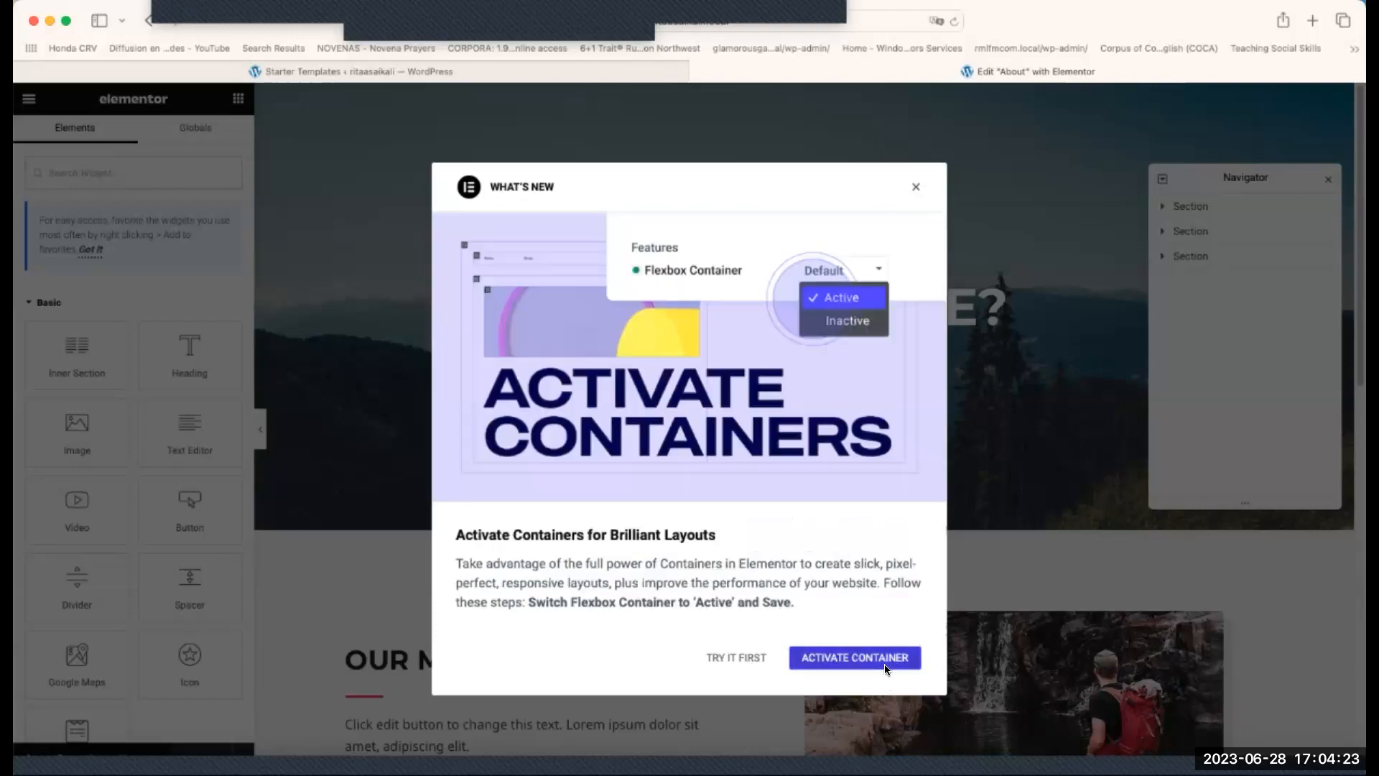
{"action": "left_click", "coordinate": [887, 666]}
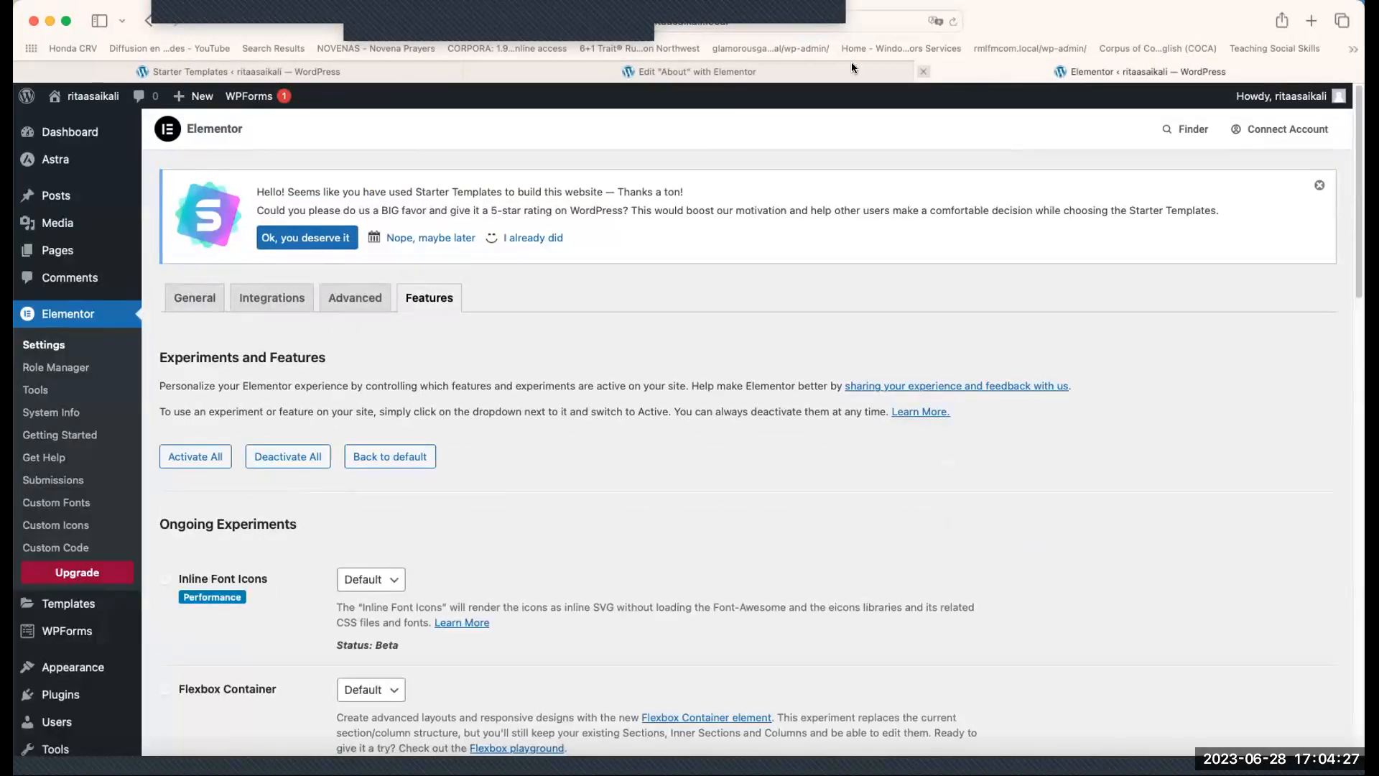
{"action": "left_click", "coordinate": [852, 66]}
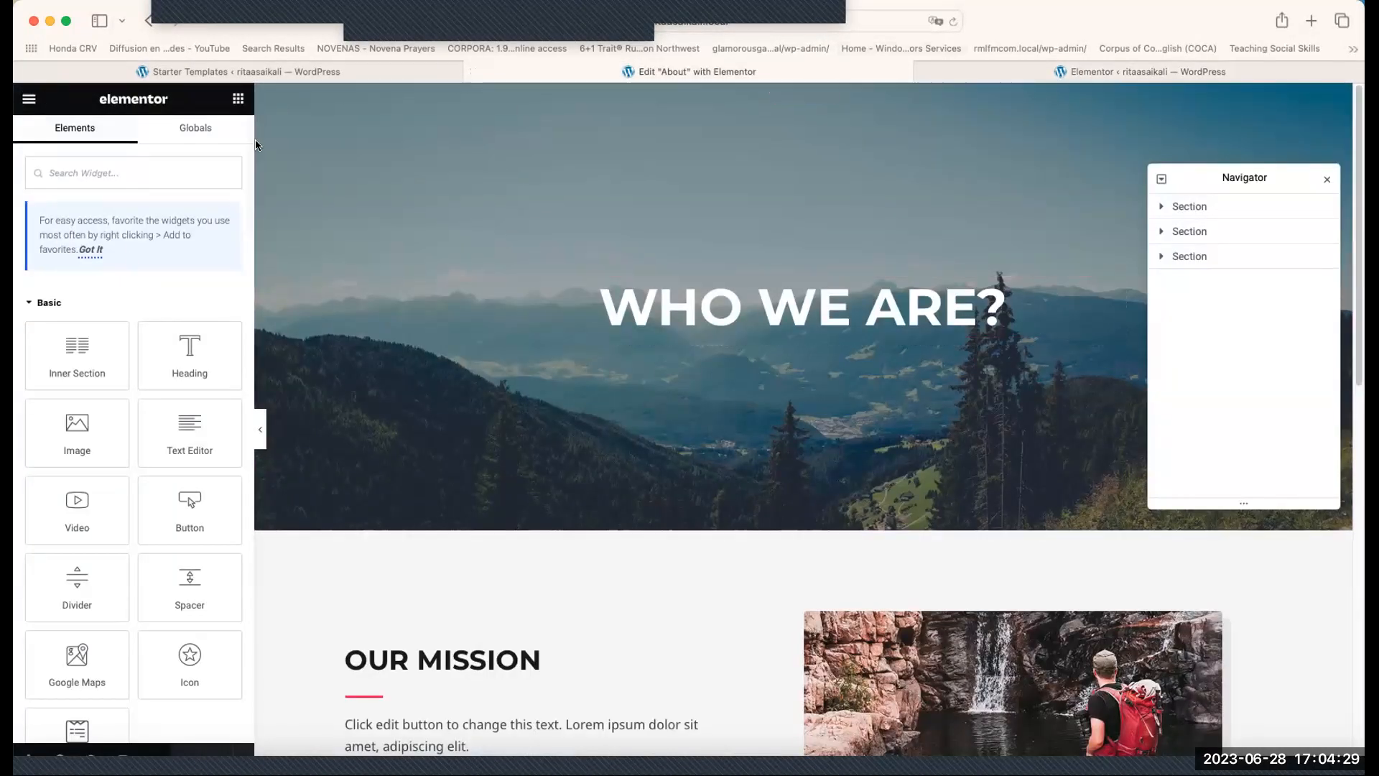
- Look through the About page's sections in Elementor and open the editor's main menu
{"action": "scroll", "coordinate": [393, 326], "scroll_direction": "down", "scroll_amount": 6}
{"action": "scroll", "coordinate": [263, 238], "scroll_direction": "up", "scroll_amount": 5}
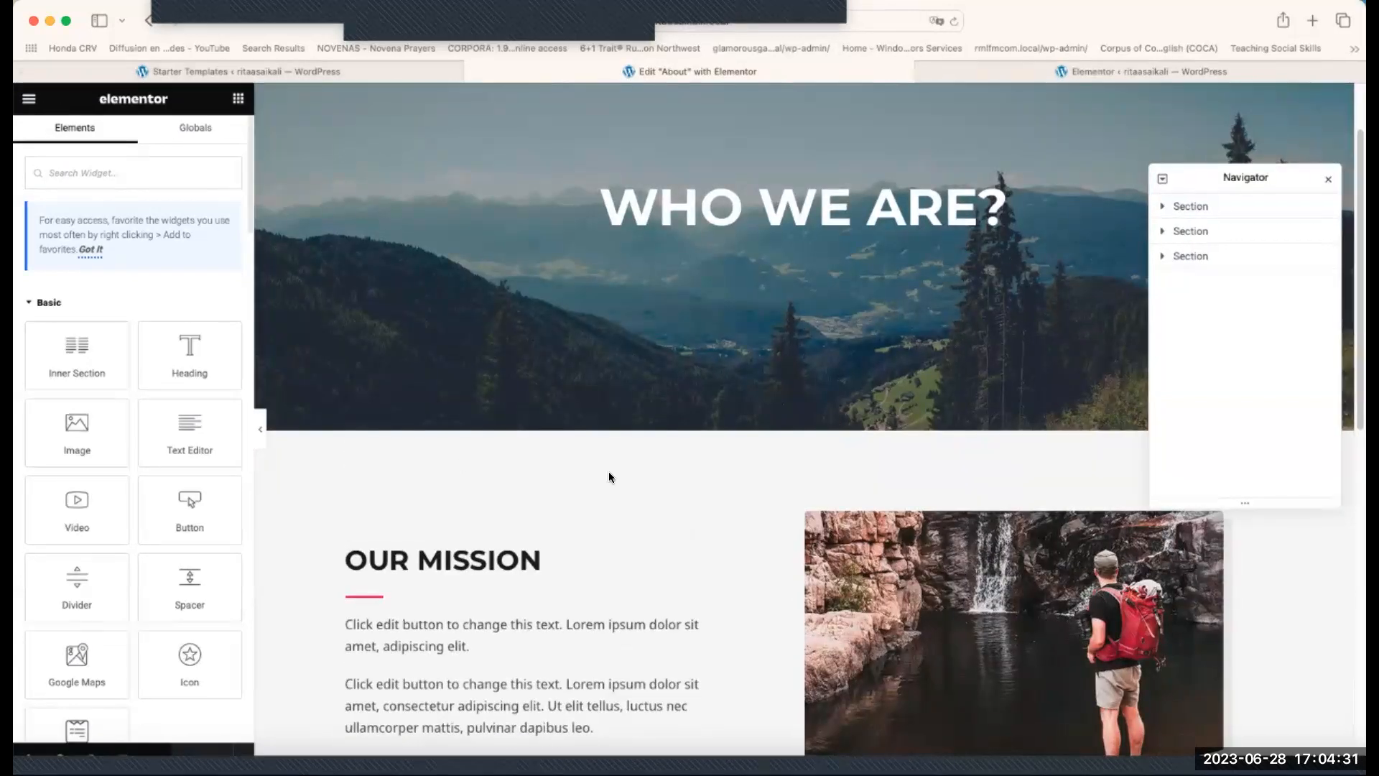
{"action": "scroll", "coordinate": [610, 477], "scroll_direction": "down", "scroll_amount": 3}
{"action": "scroll", "coordinate": [372, 510], "scroll_direction": "up", "scroll_amount": 3}
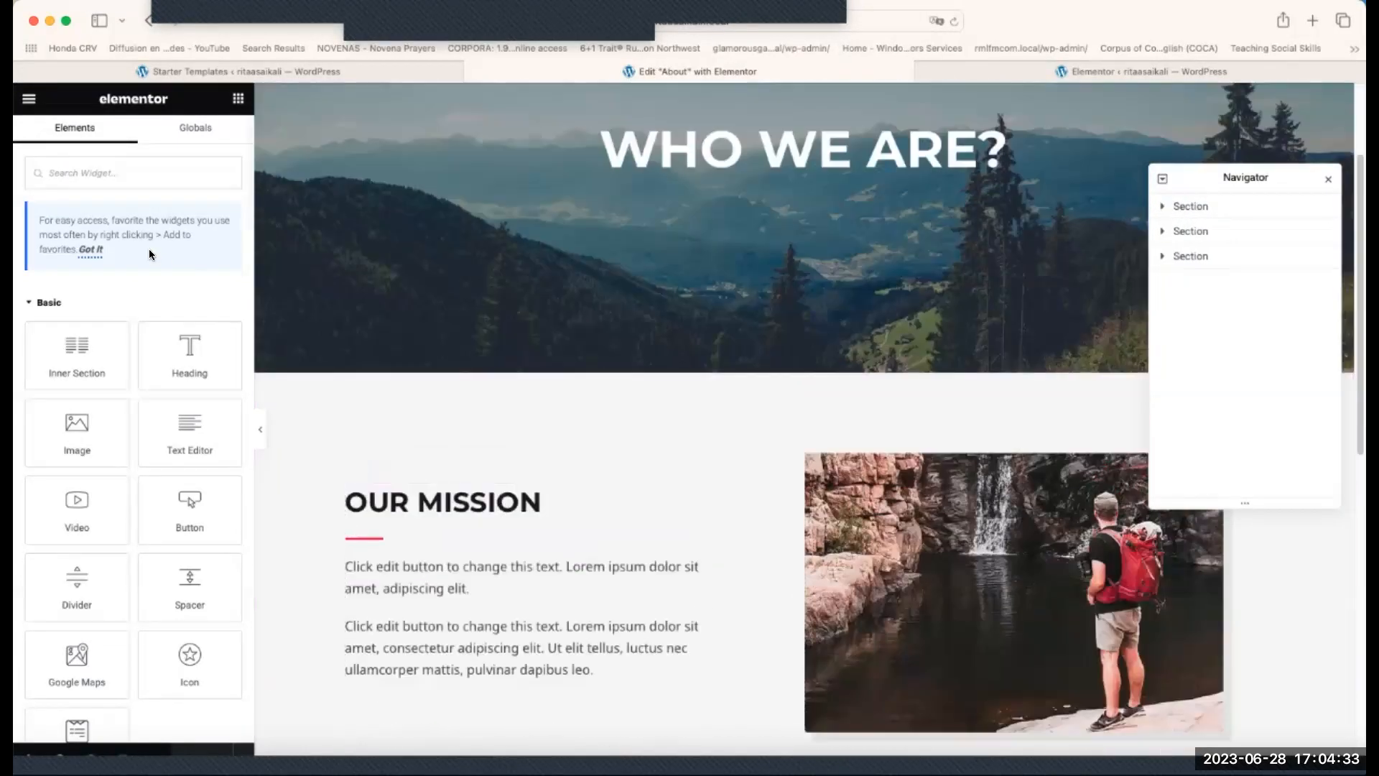
{"action": "left_click", "coordinate": [29, 98]}
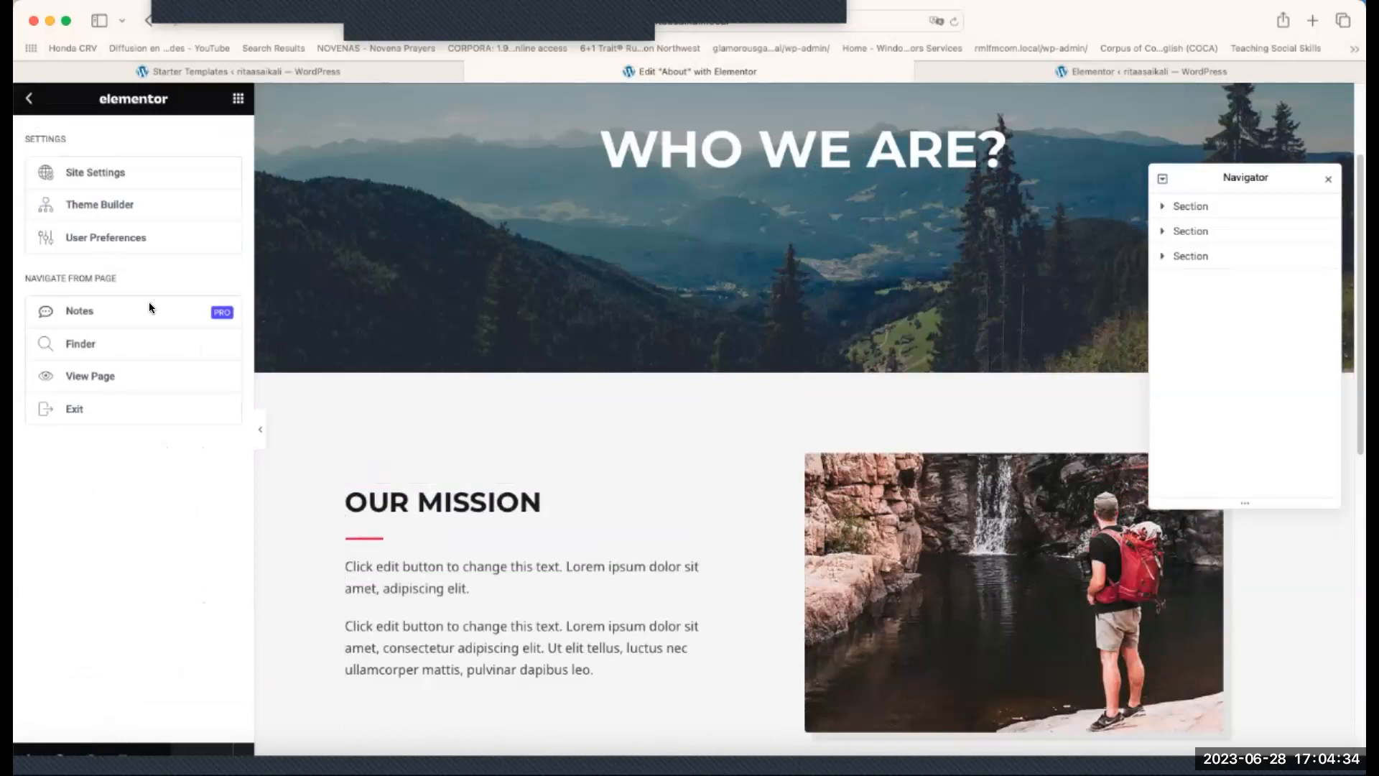
- Exit Elementor on the About page, deferring the exit-destination choice, and visit the live site
{"action": "left_click", "coordinate": [130, 410]}
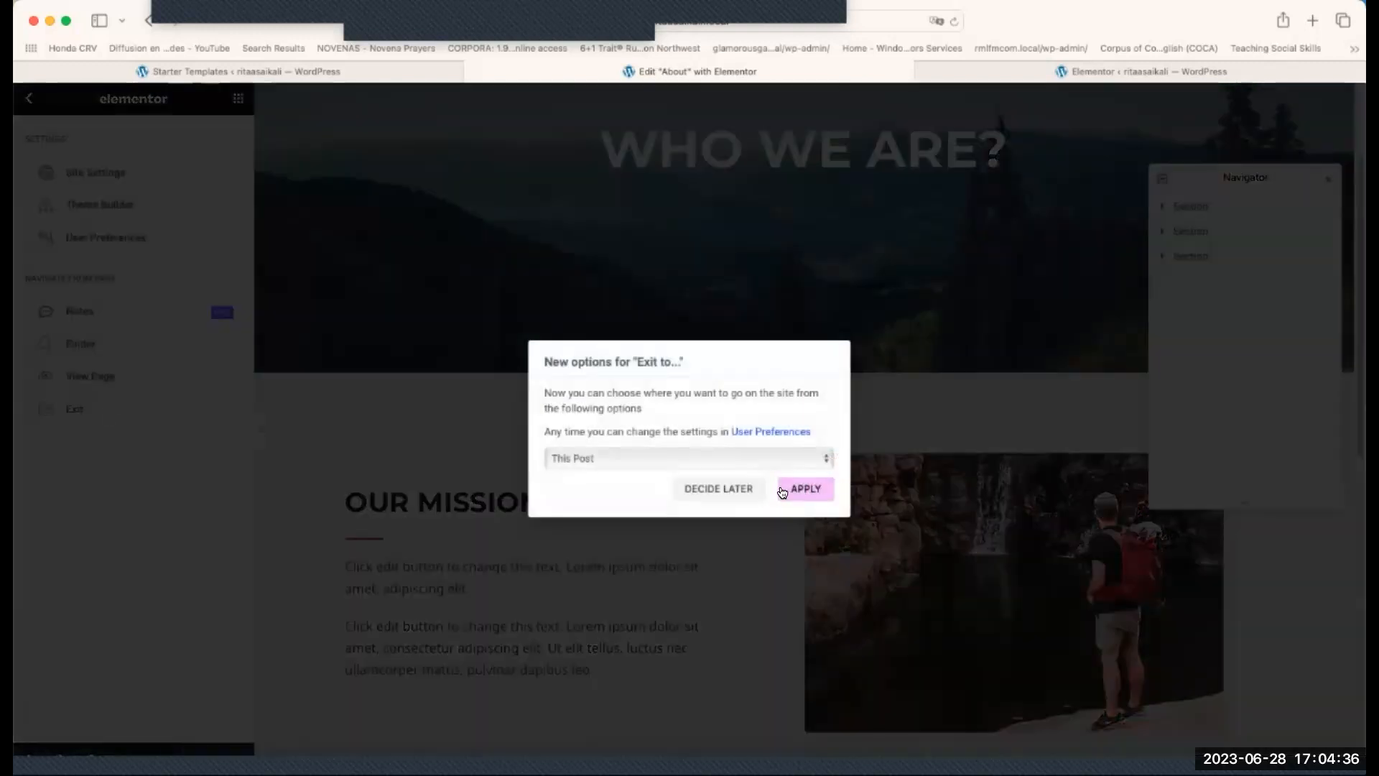
{"action": "left_click", "coordinate": [718, 487]}
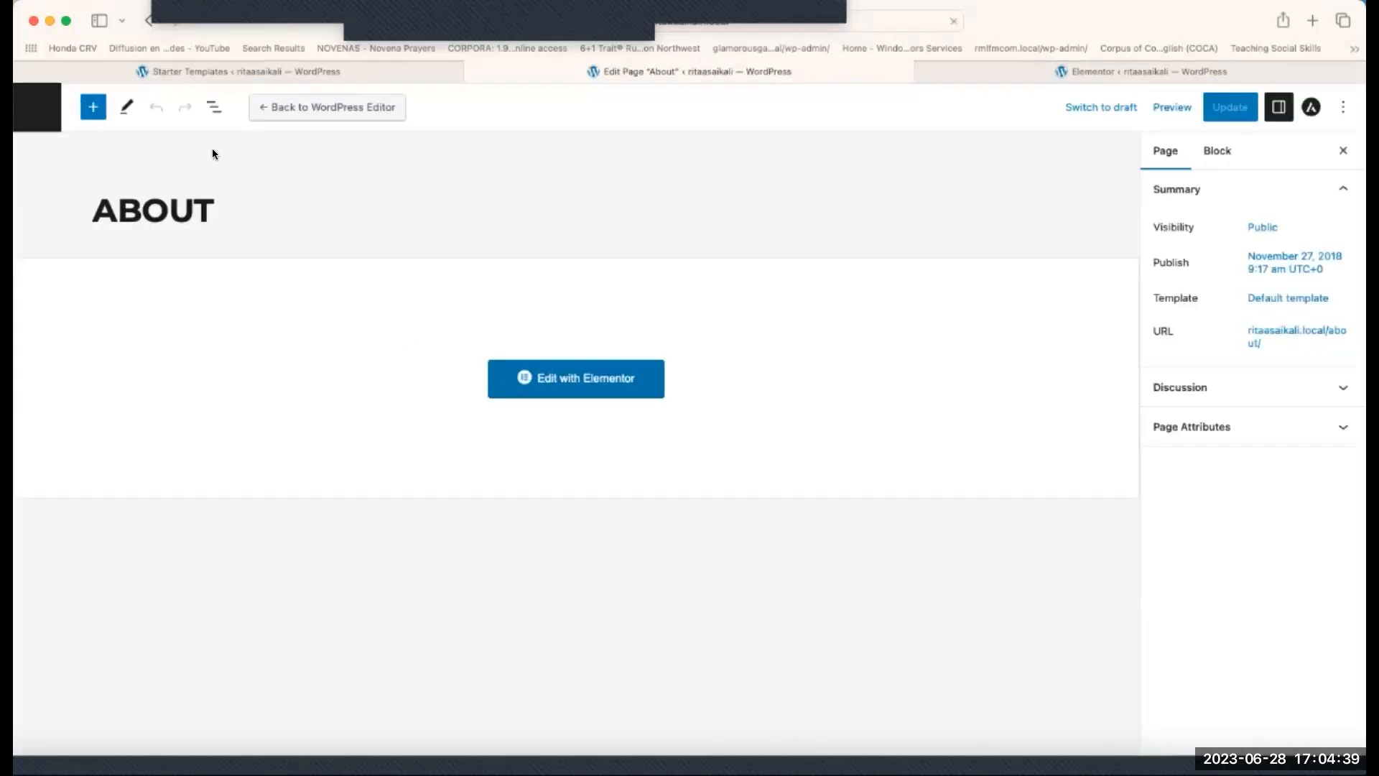
{"action": "left_click", "coordinate": [36, 106]}
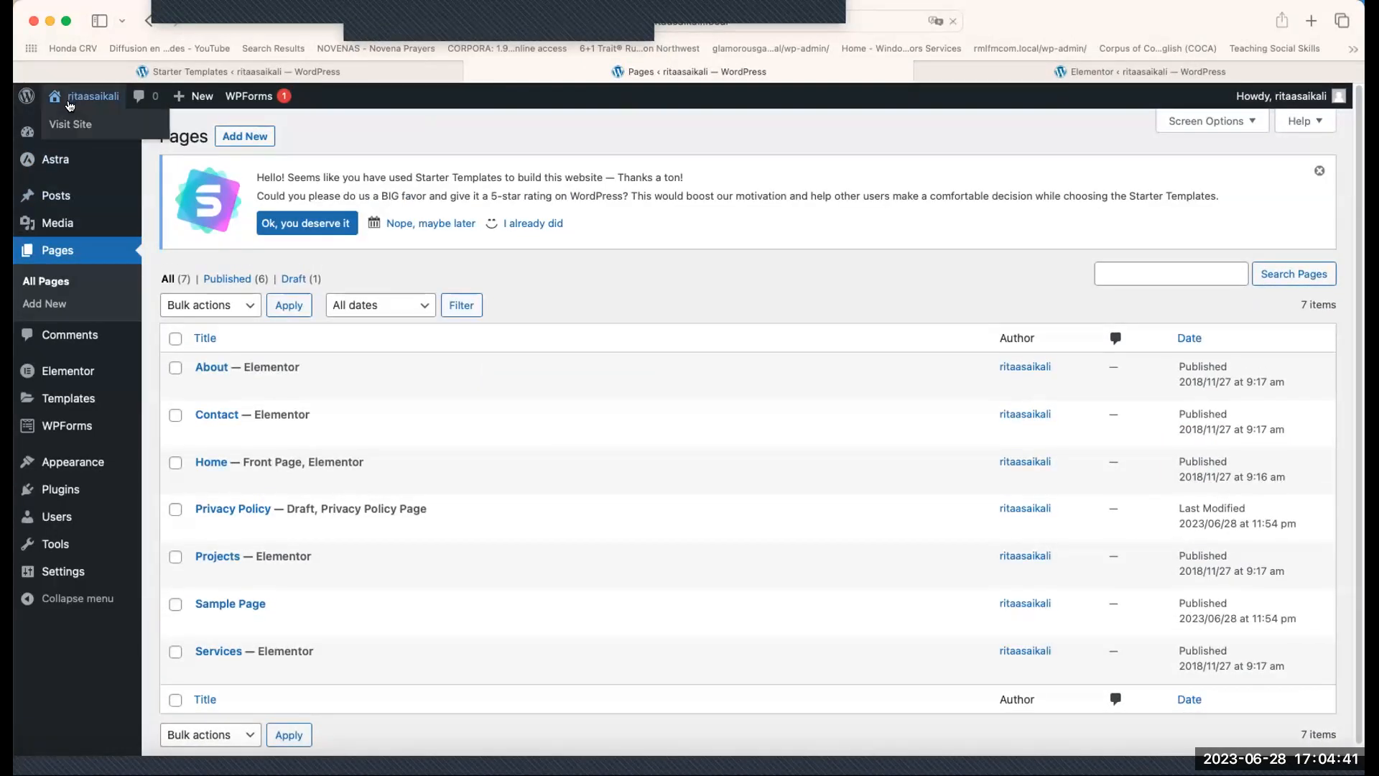
{"action": "left_click", "coordinate": [72, 117]}
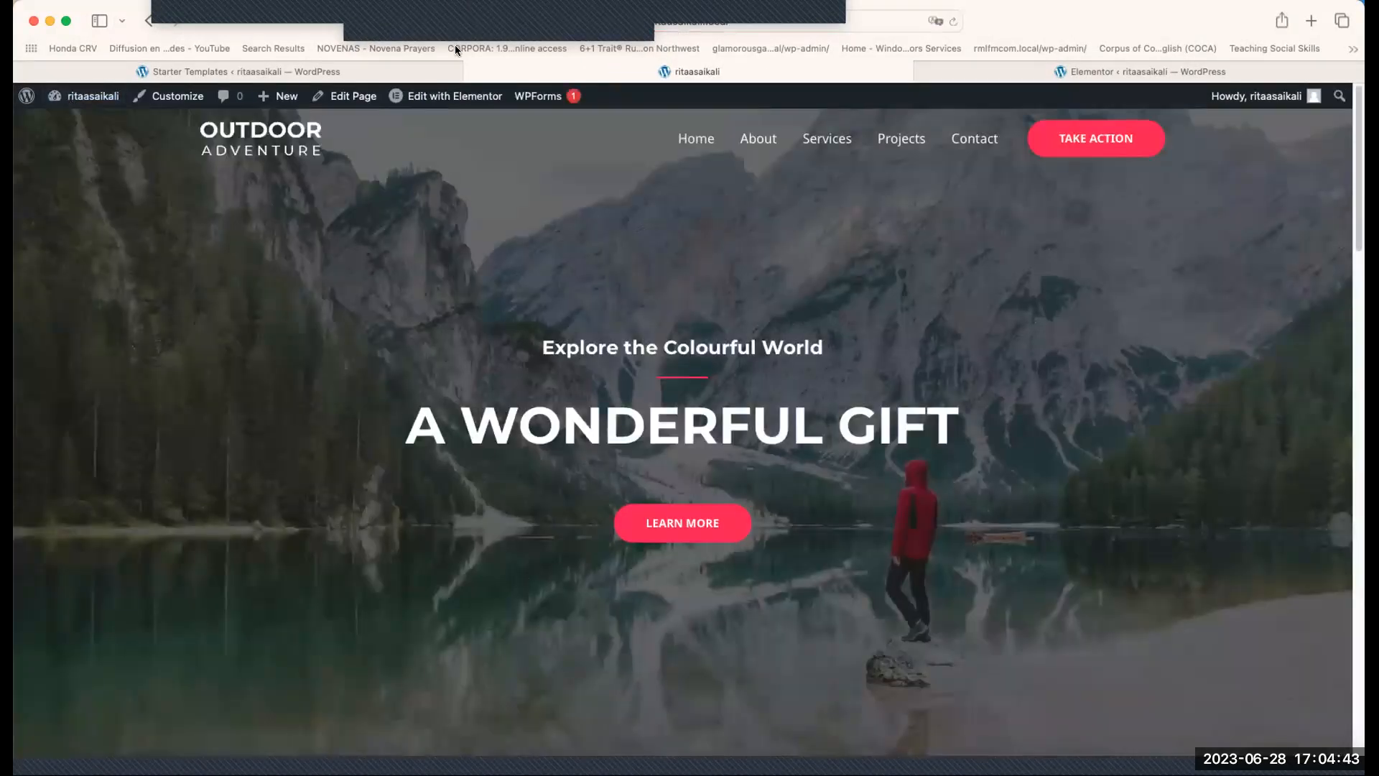
- Look over the live homepage and open it for editing in Elementor
{"action": "scroll", "coordinate": [582, 345], "scroll_direction": "down", "scroll_amount": 6}
{"action": "scroll", "coordinate": [589, 359], "scroll_direction": "up", "scroll_amount": 6}
{"action": "left_click", "coordinate": [467, 92]}
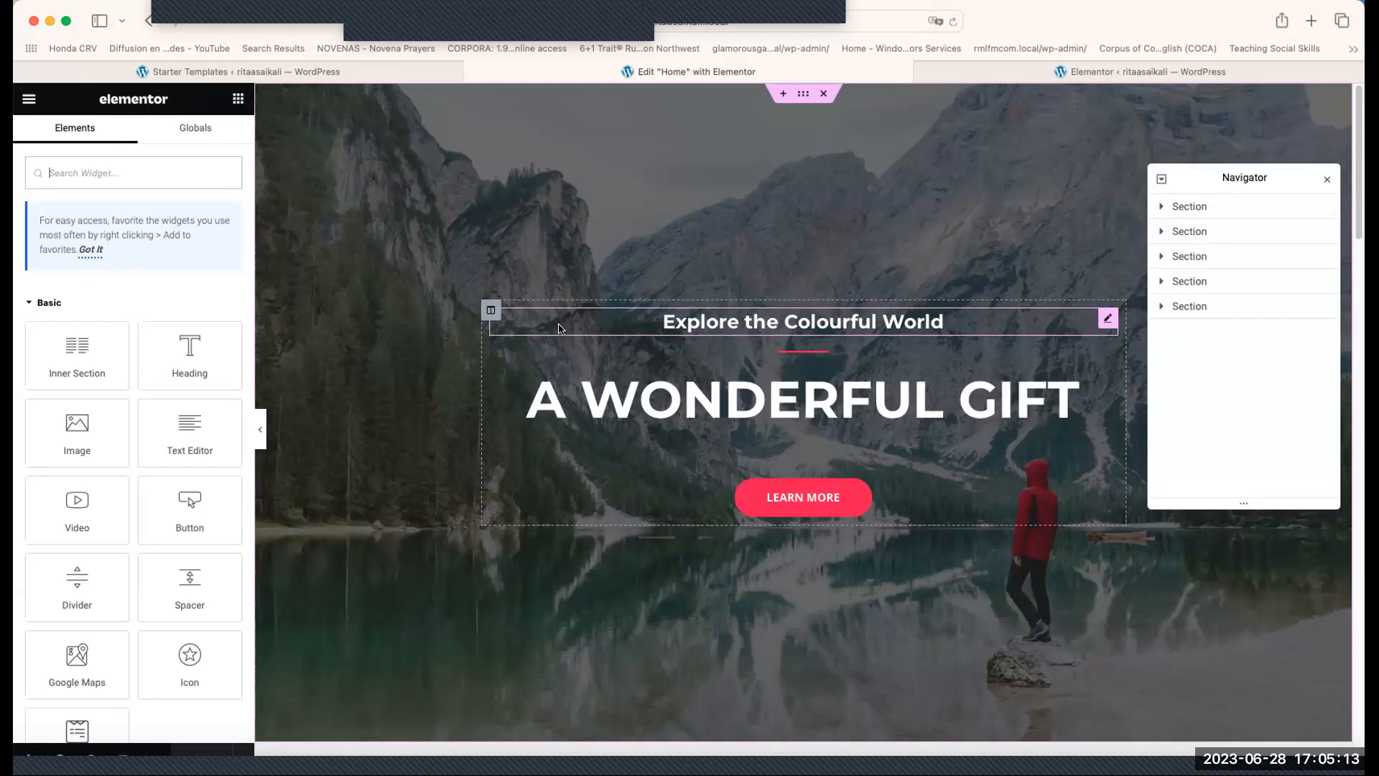
- Replace the hero's "A Wonderful Gift" heading with "My name is" followed by the site owner's first name
{"action": "scroll", "coordinate": [650, 344], "scroll_direction": "down", "scroll_amount": 1}
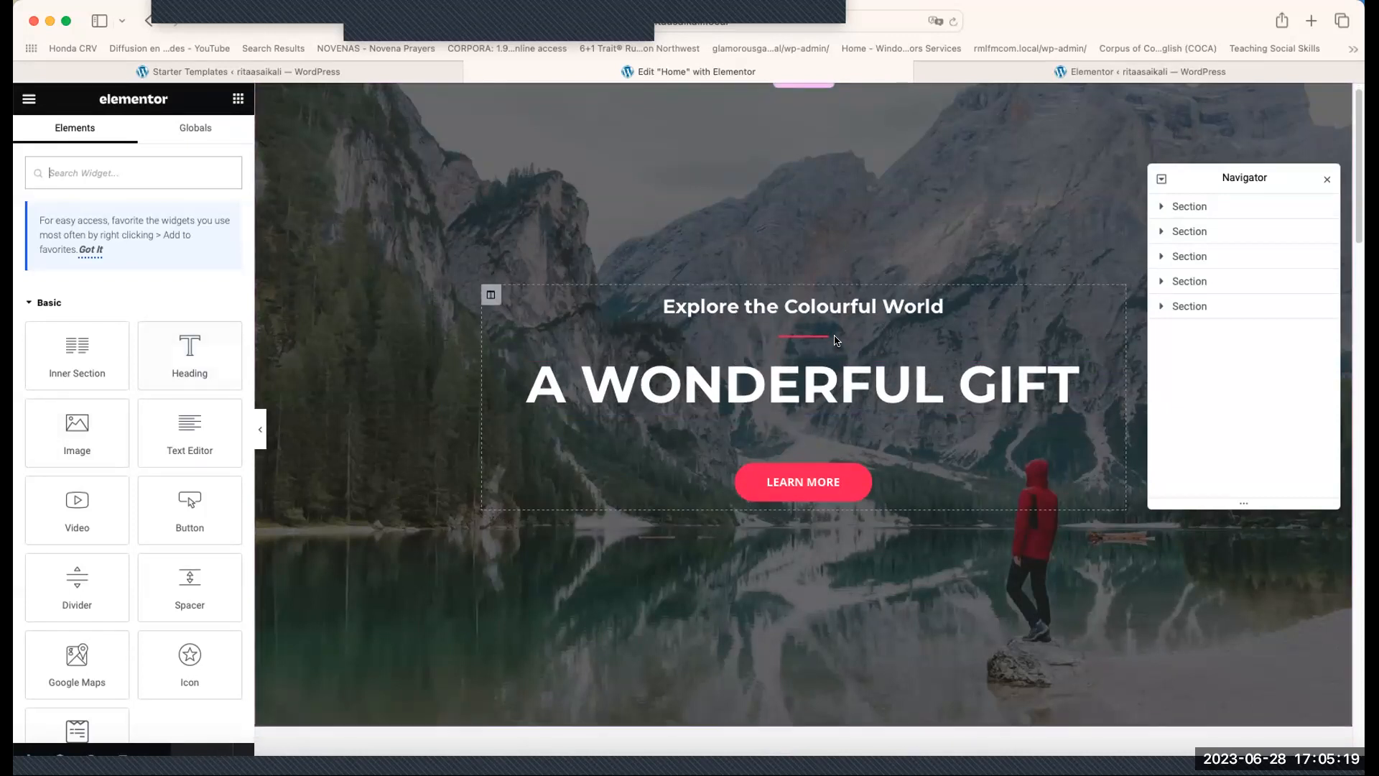
{"action": "left_click", "coordinate": [814, 373]}
{"action": "left_click_drag", "start_coordinate": [128, 246], "coordinate": [14, 255]}
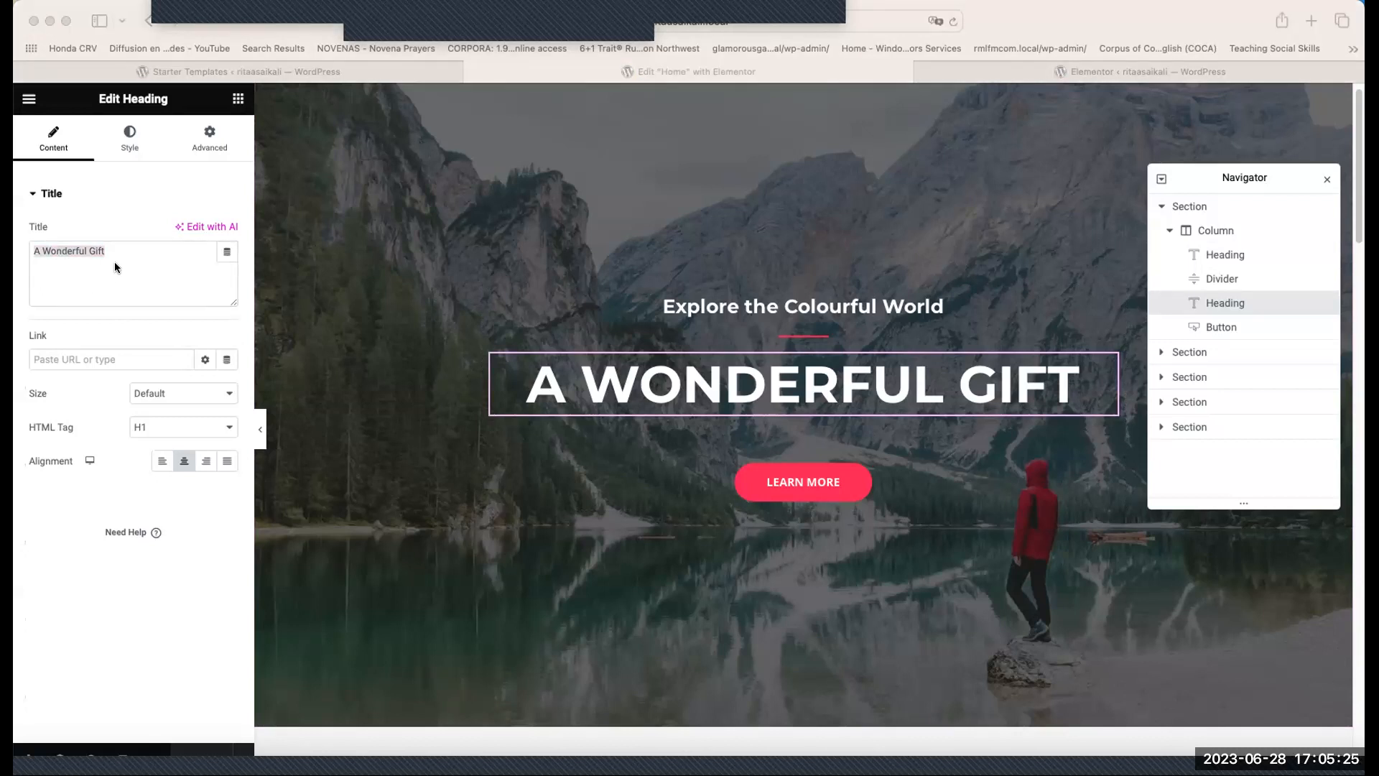
{"action": "left_click", "coordinate": [117, 252]}
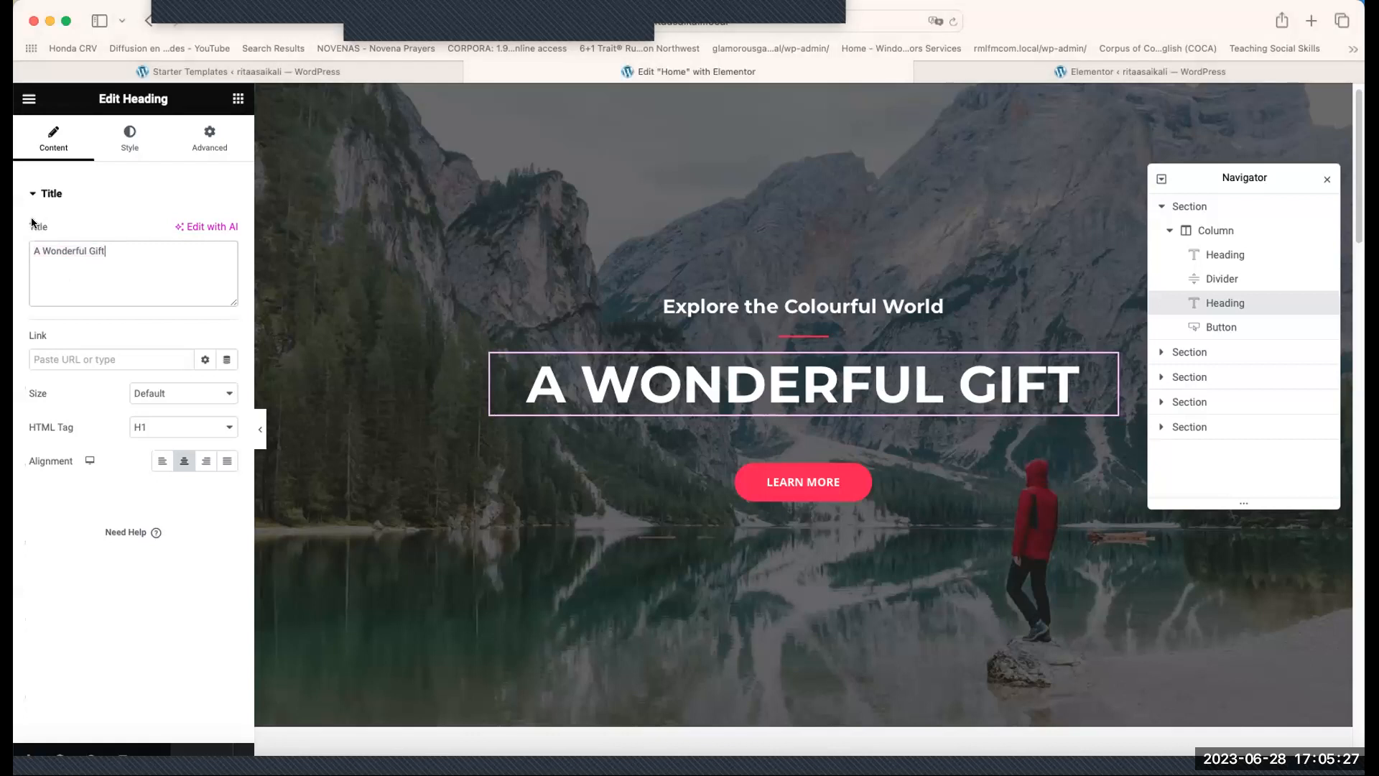
{"action": "key", "text": "super+a"}
{"action": "type", "text": "My na"}
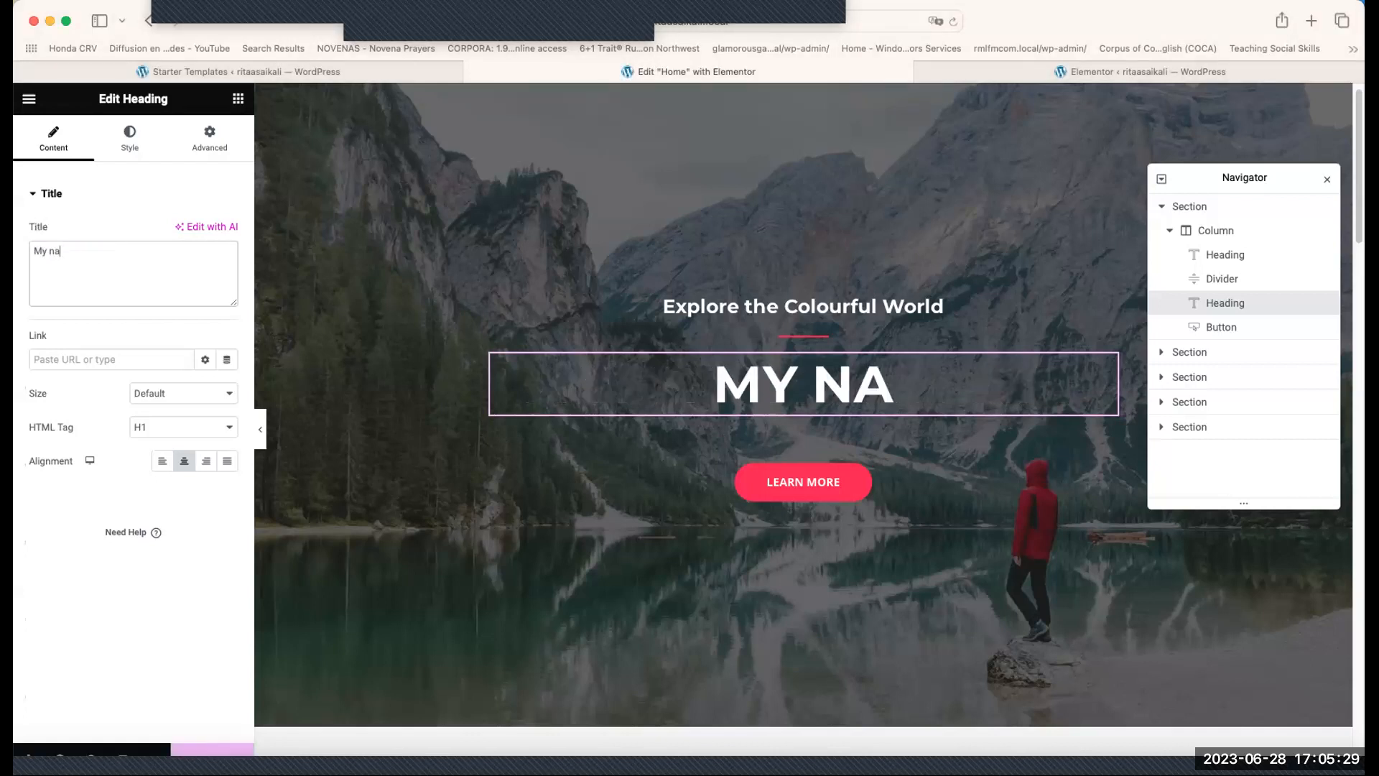
{"action": "type", "text": "me is Rita"}
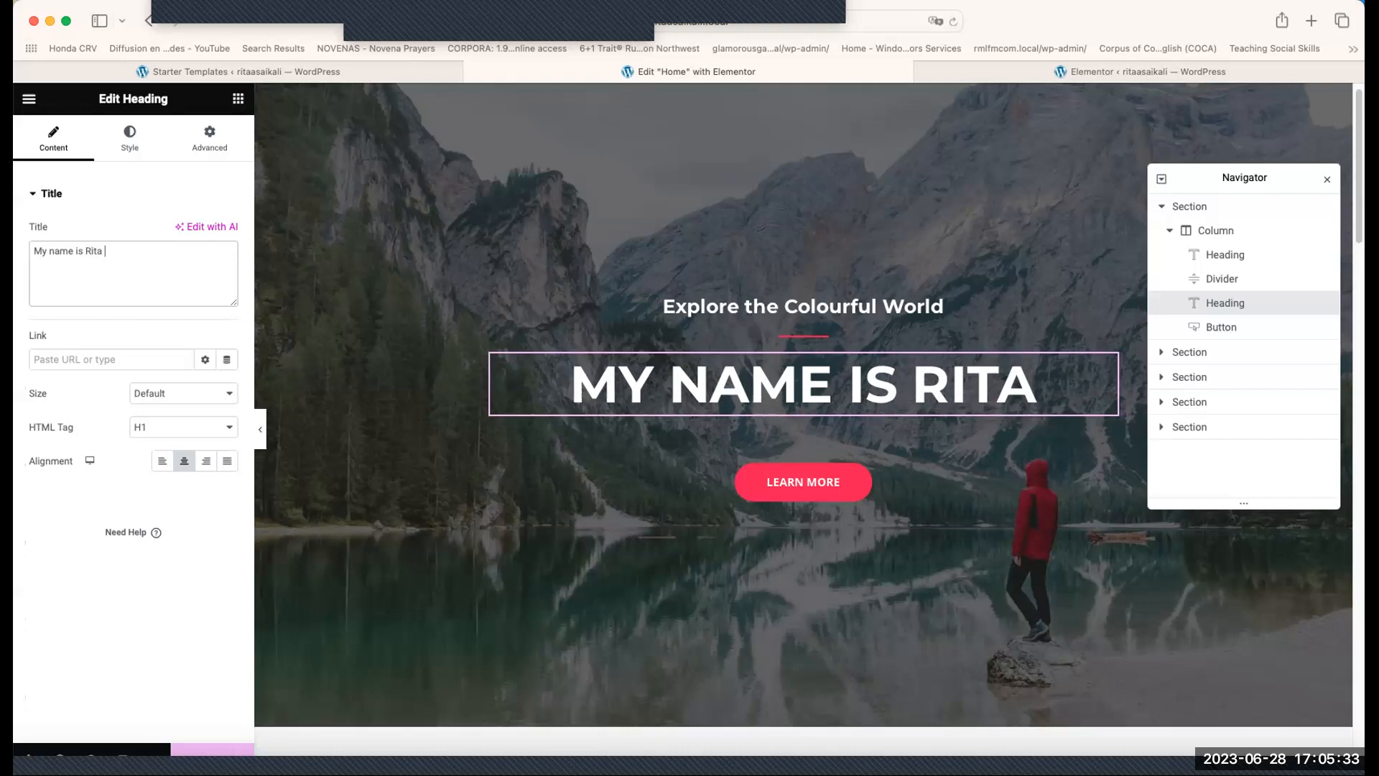
- Inspect the hero's "Explore the Colourful World" subheading, and select the whole main heading text directly on the page
{"action": "left_click", "coordinate": [746, 304]}
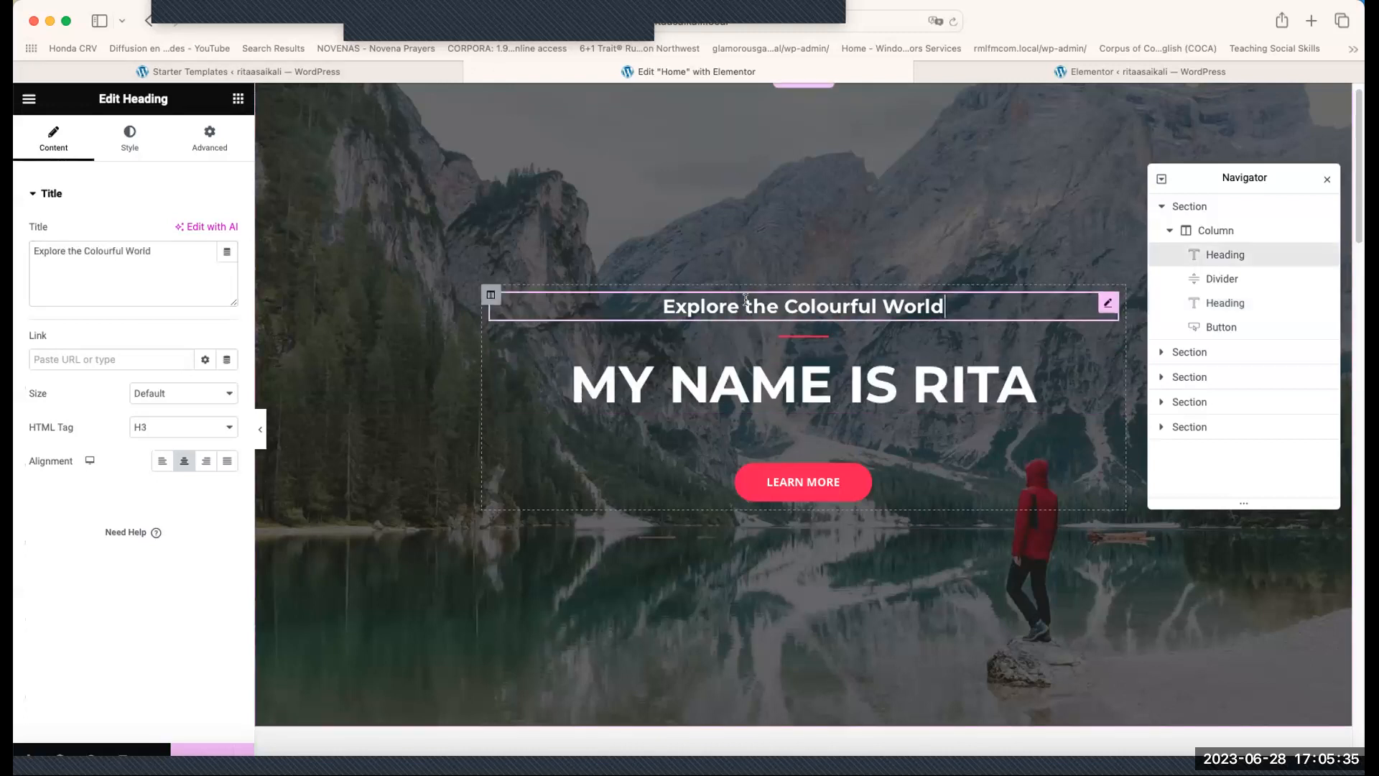
{"action": "left_click", "coordinate": [125, 267]}
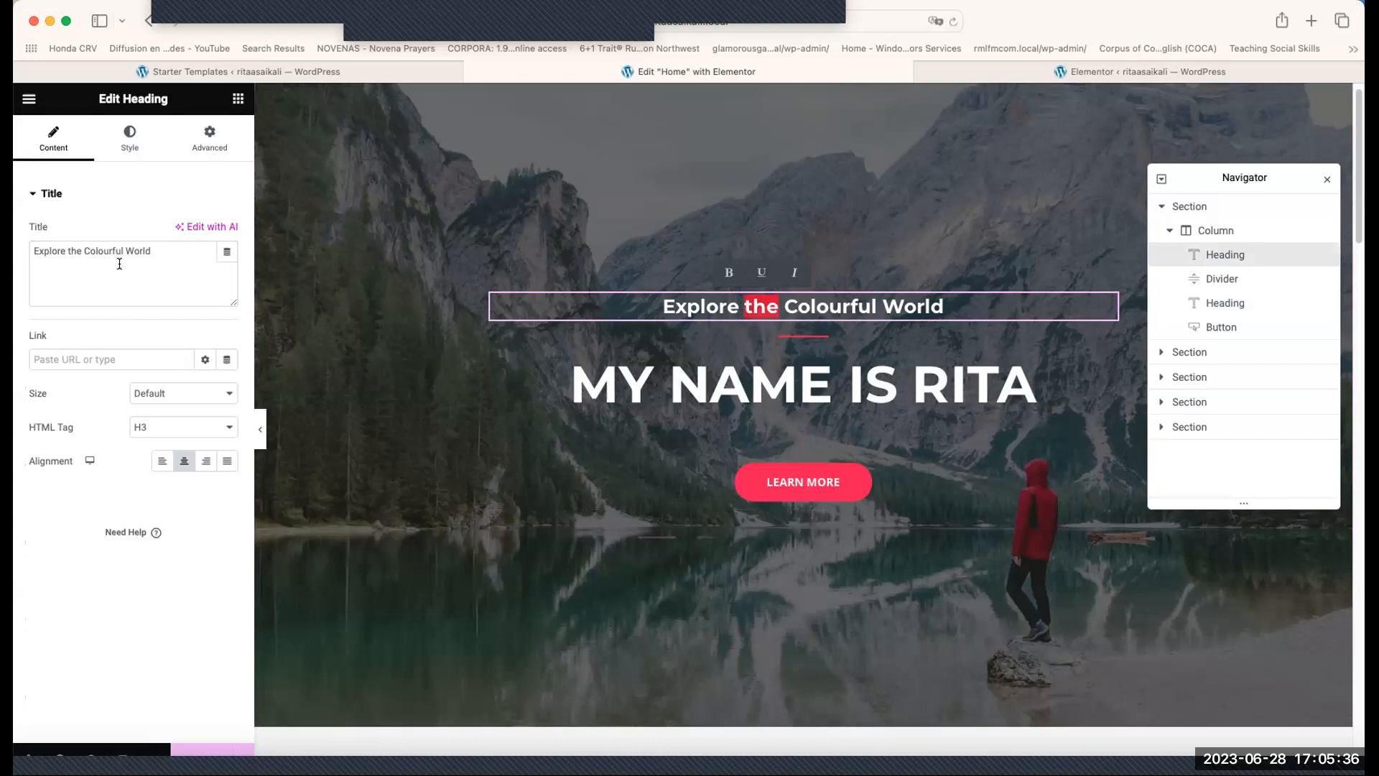
{"action": "left_click", "coordinate": [848, 394]}
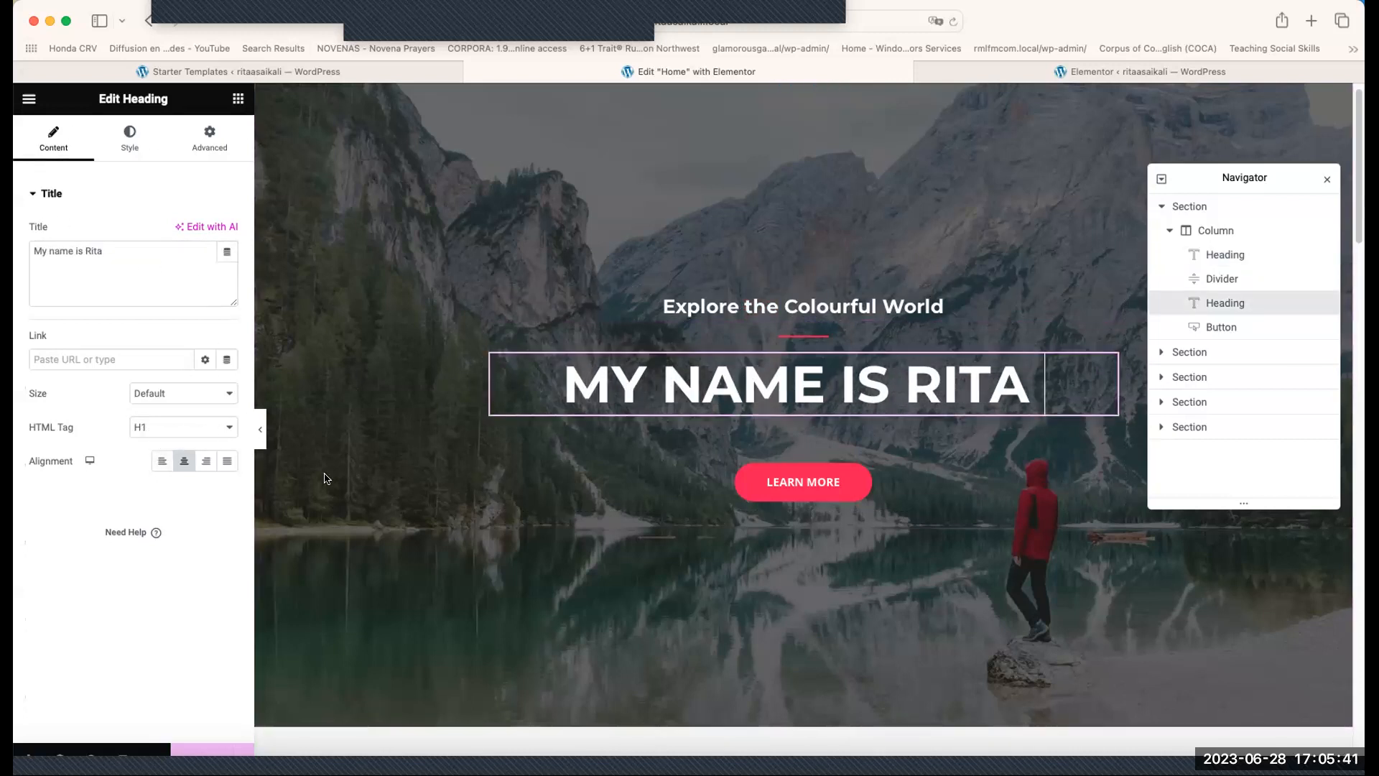
{"action": "left_click", "coordinate": [1045, 385]}
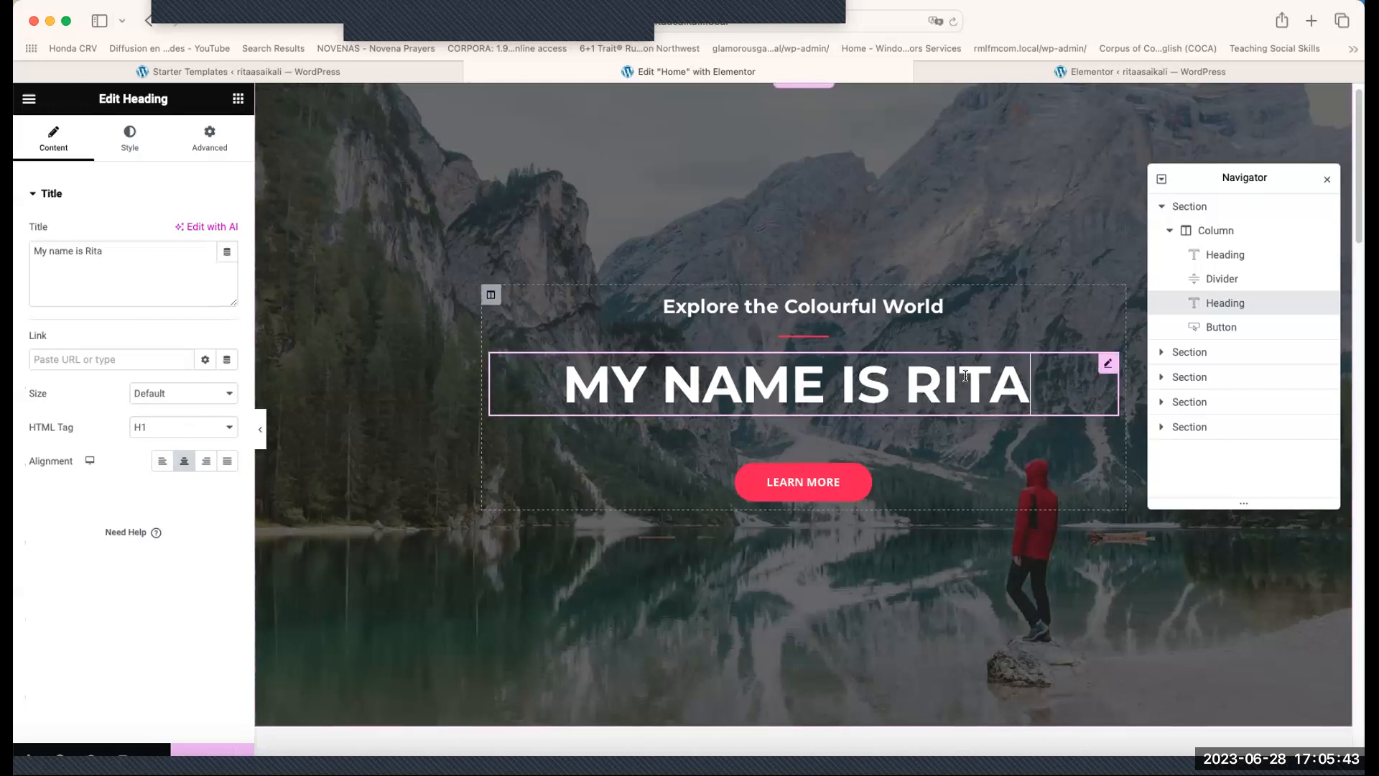
{"action": "left_click_drag", "start_coordinate": [1045, 384], "coordinate": [492, 388]}
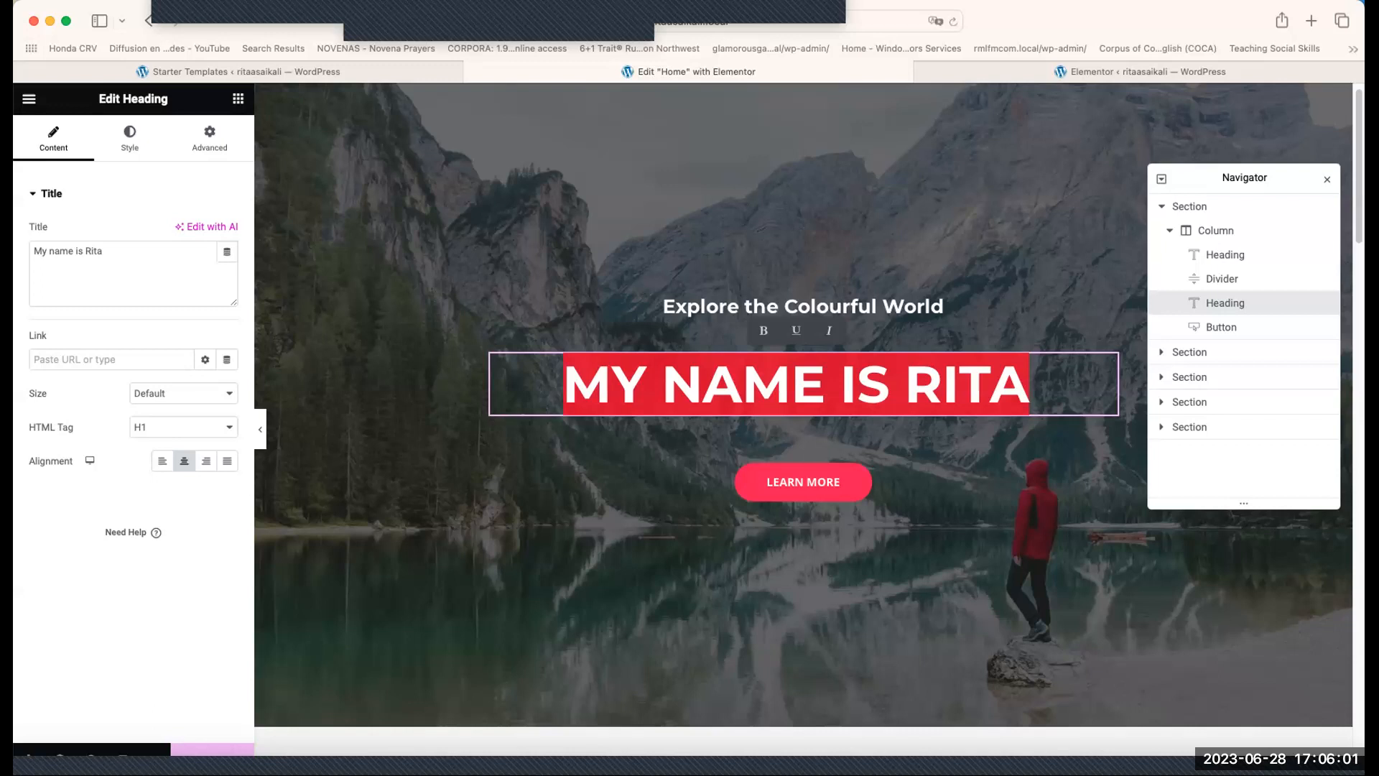
- Add an Image widget above the testimonial quote in the second section's wider column
{"action": "scroll", "coordinate": [527, 555], "scroll_direction": "down", "scroll_amount": 10}
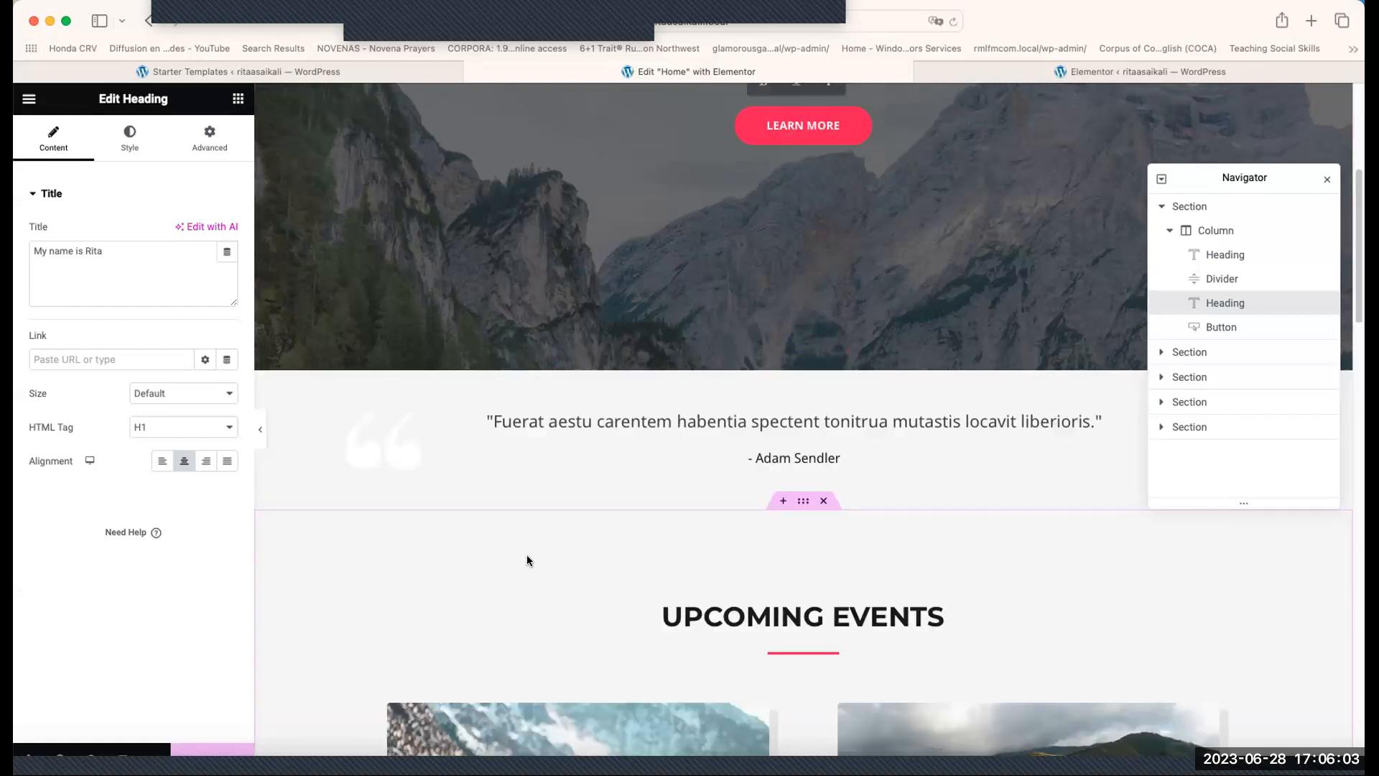
{"action": "left_click", "coordinate": [636, 356]}
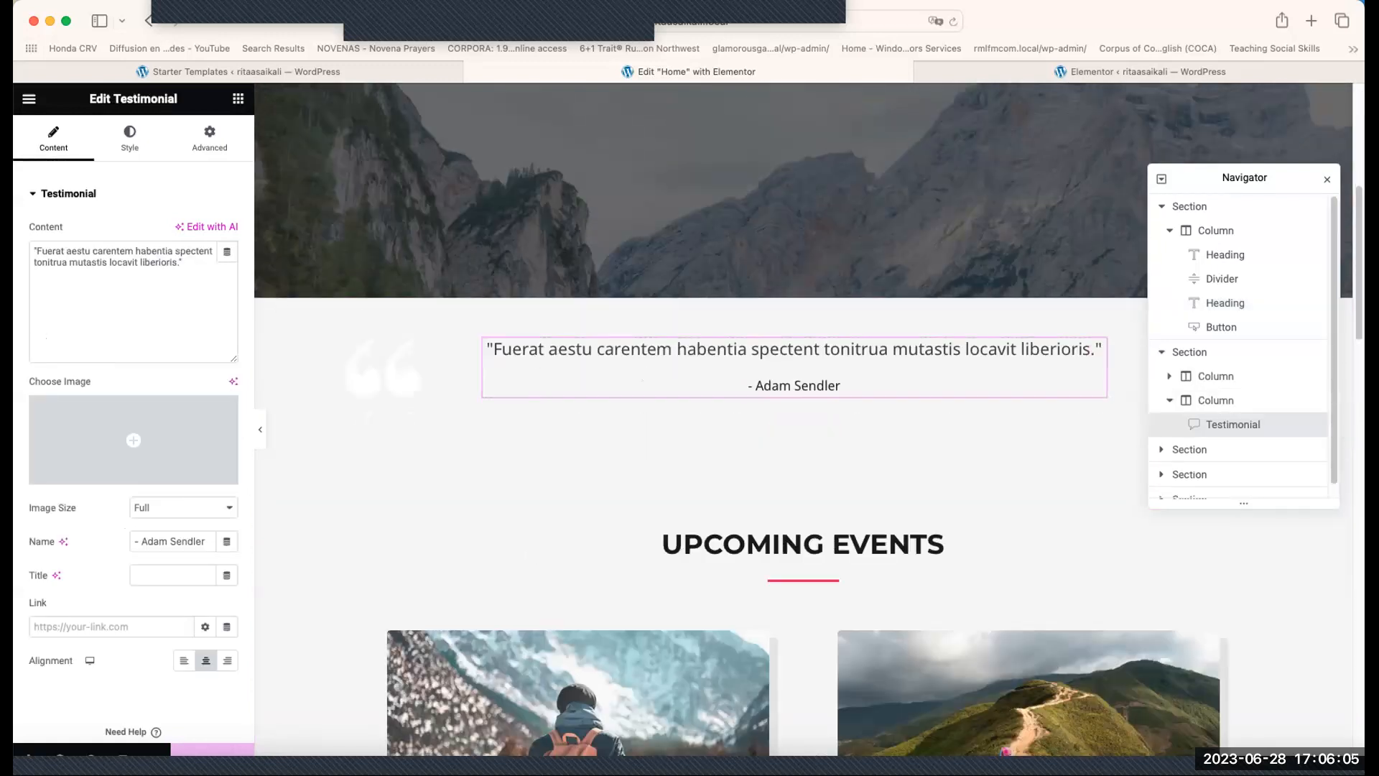
{"action": "left_click", "coordinate": [238, 98]}
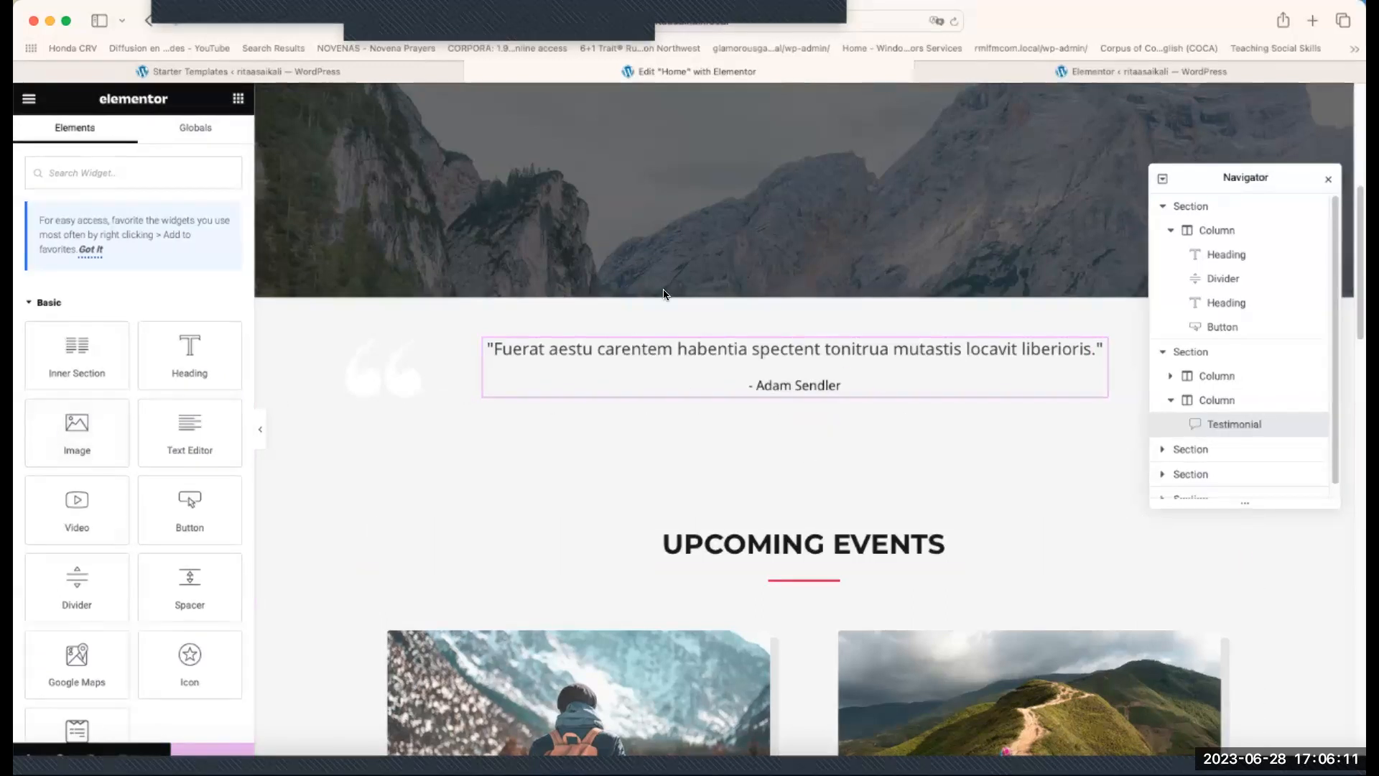
{"action": "left_click_drag", "start_coordinate": [123, 400], "coordinate": [399, 364]}
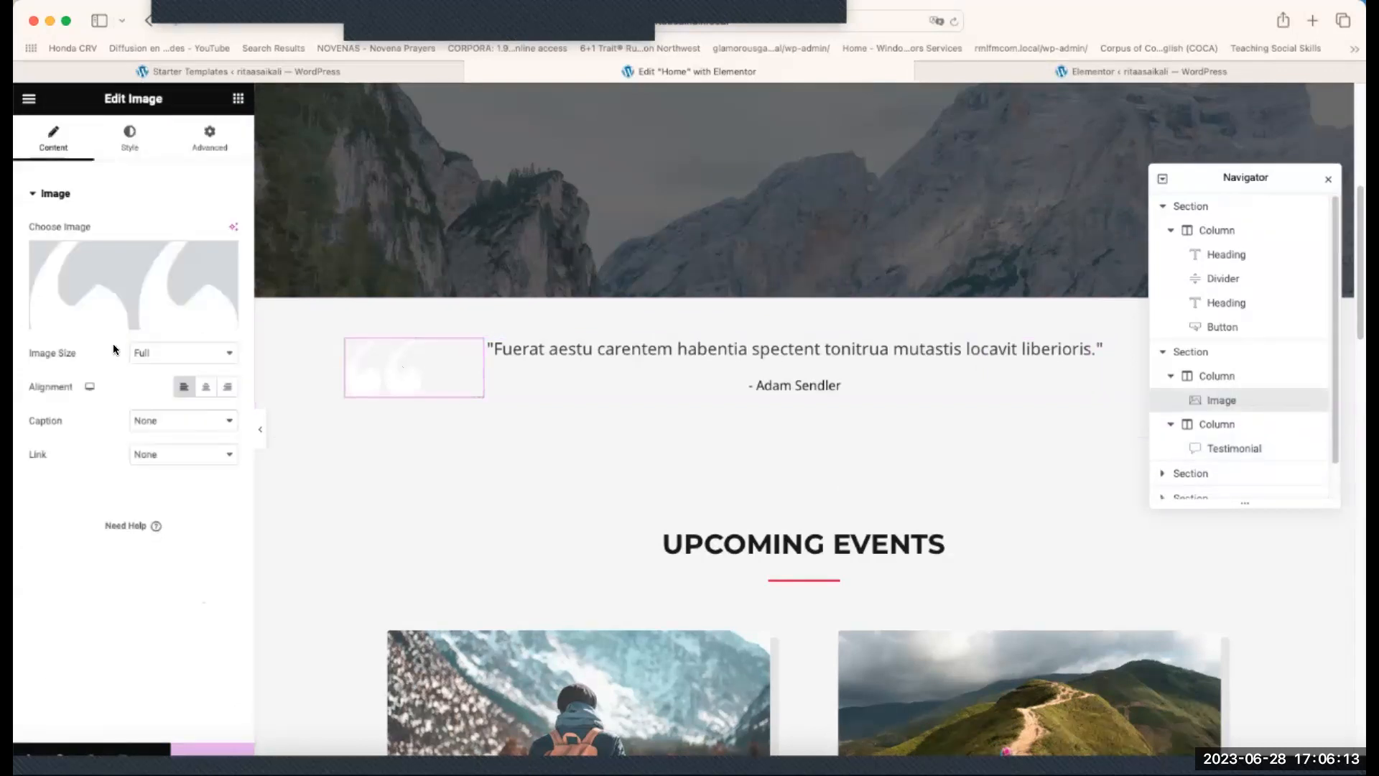
{"action": "left_click", "coordinate": [25, 98]}
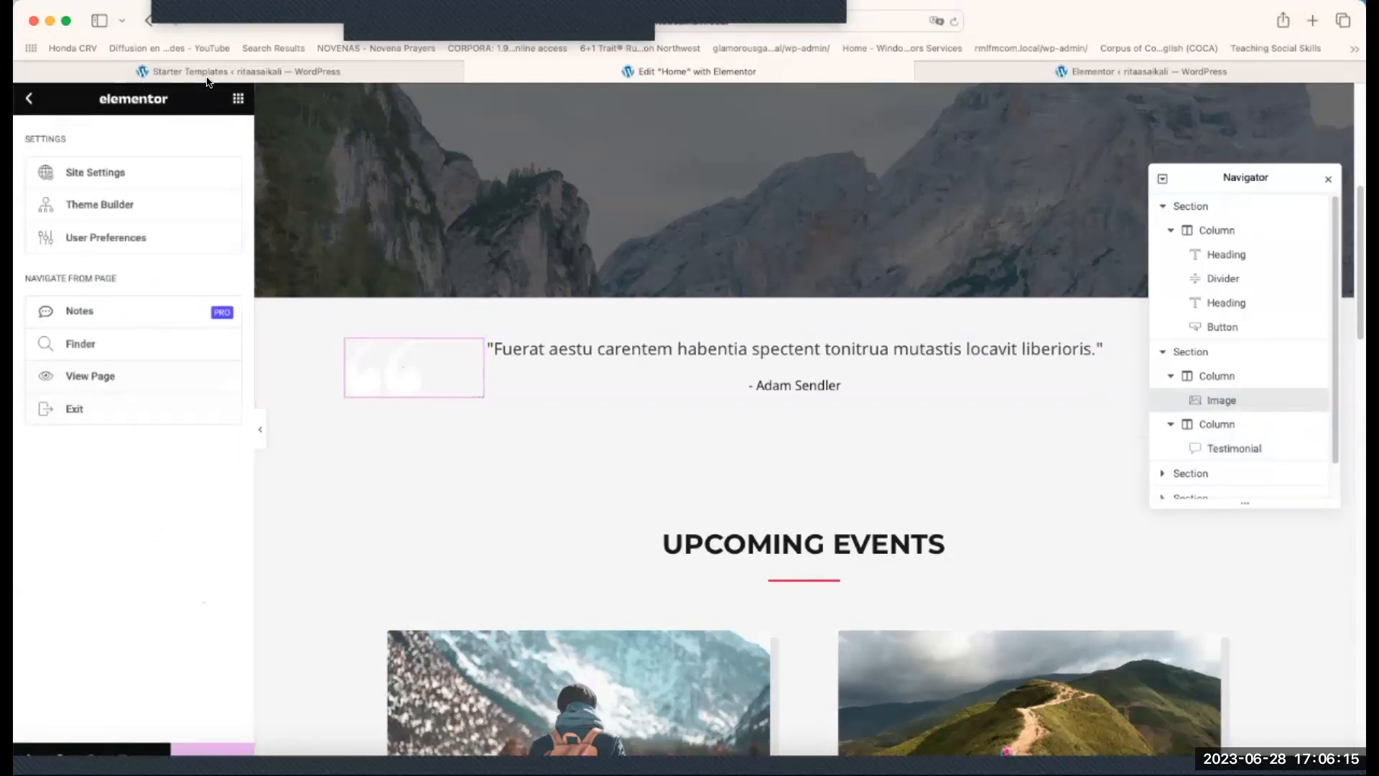
{"action": "left_click", "coordinate": [237, 99]}
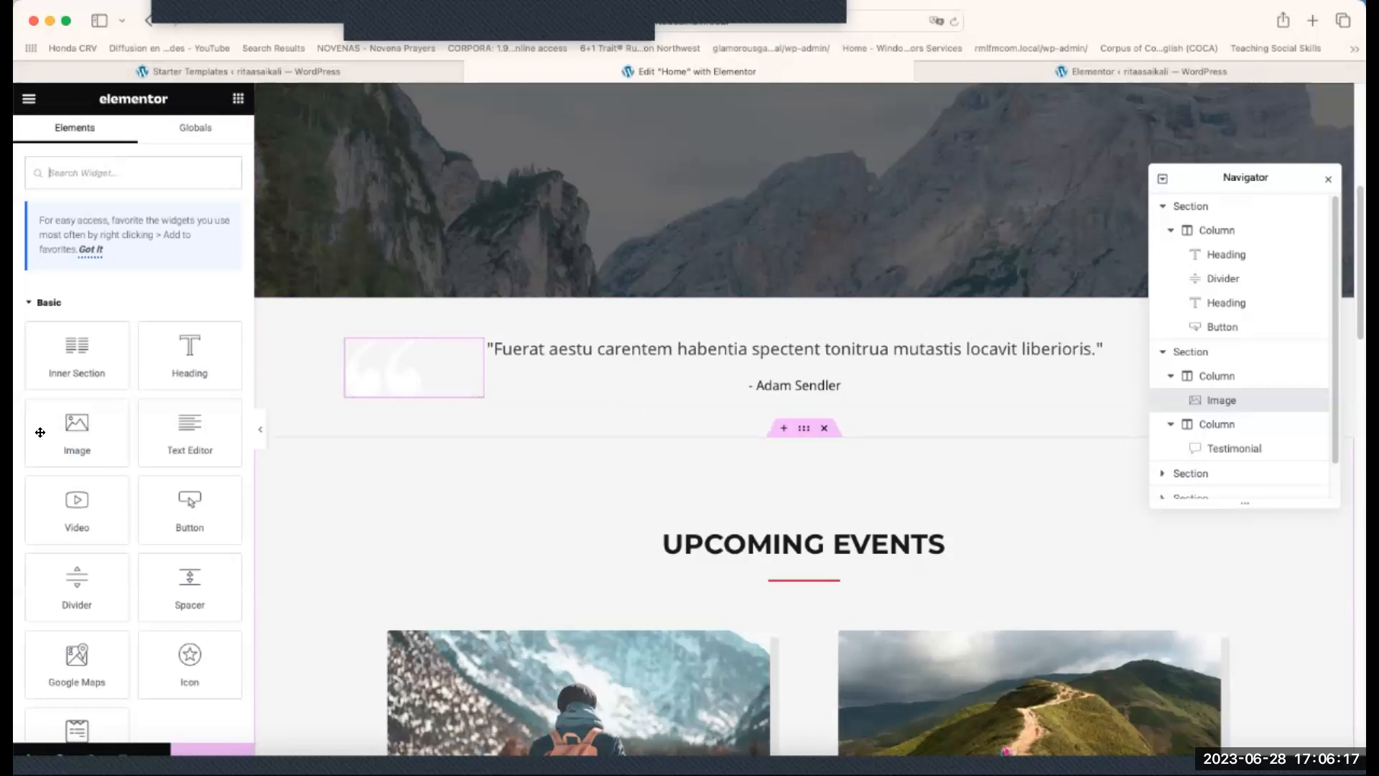
{"action": "left_click_drag", "start_coordinate": [54, 447], "coordinate": [597, 352]}
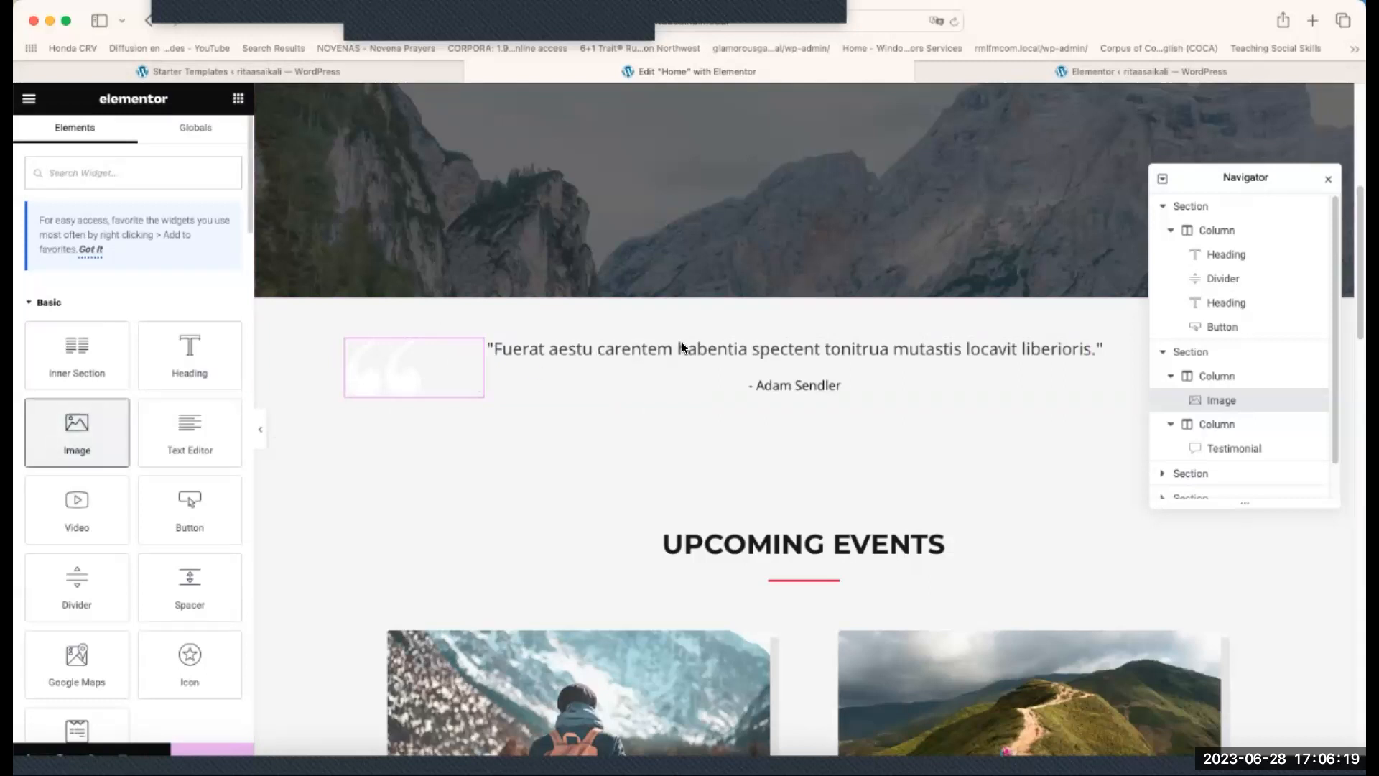
{"action": "left_click_drag", "start_coordinate": [684, 342], "coordinate": [684, 343]}
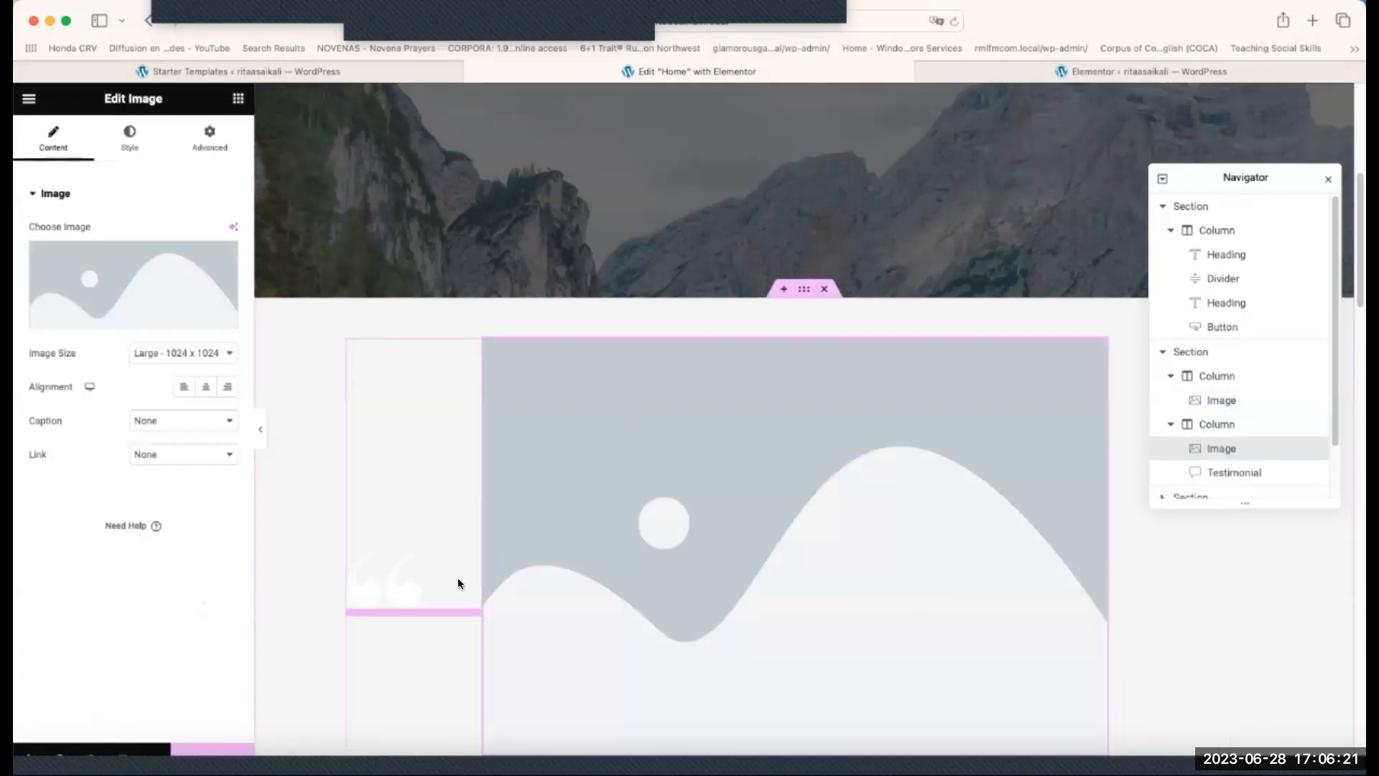
- Fill the image placeholder above the testimonial with winter-sports-04.jpg from the media library
{"action": "scroll", "coordinate": [546, 470], "scroll_direction": "down", "scroll_amount": 3}
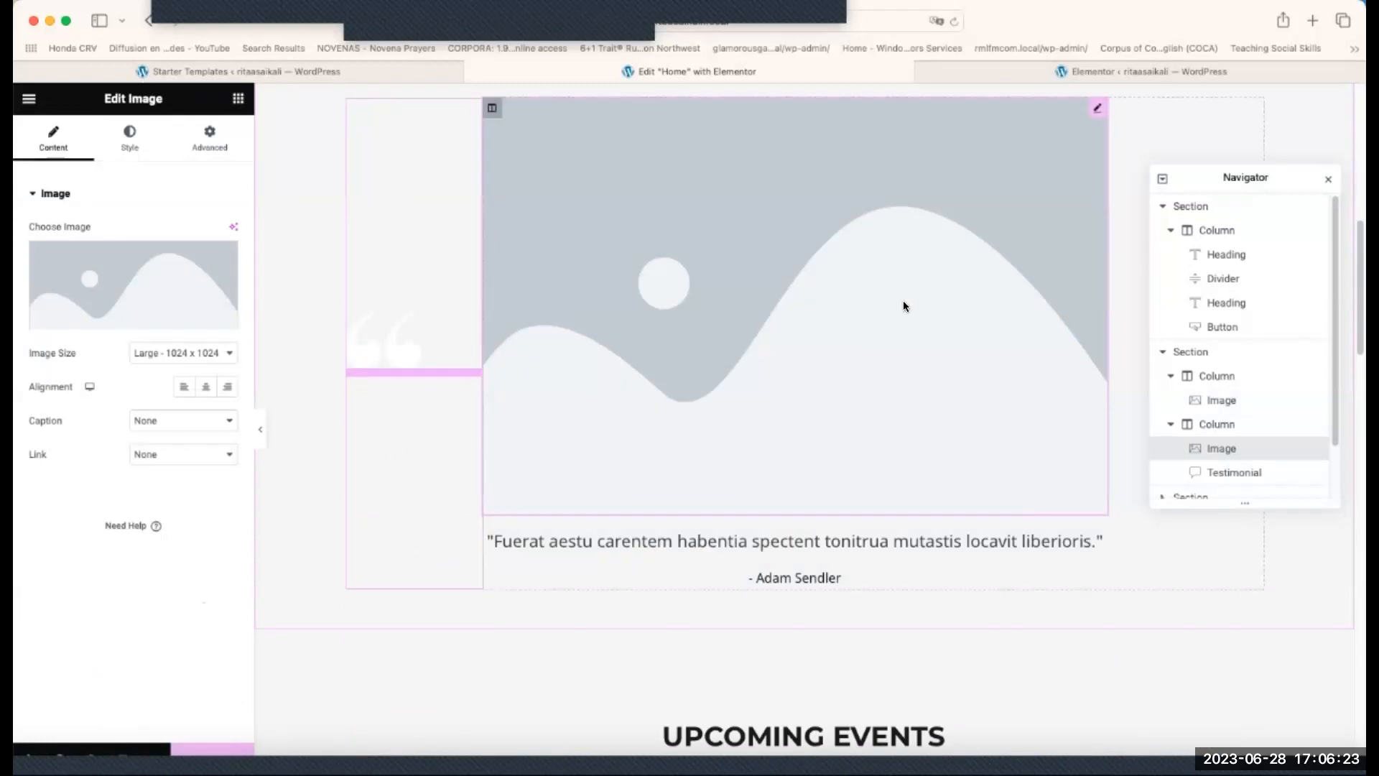
{"action": "left_click", "coordinate": [140, 315]}
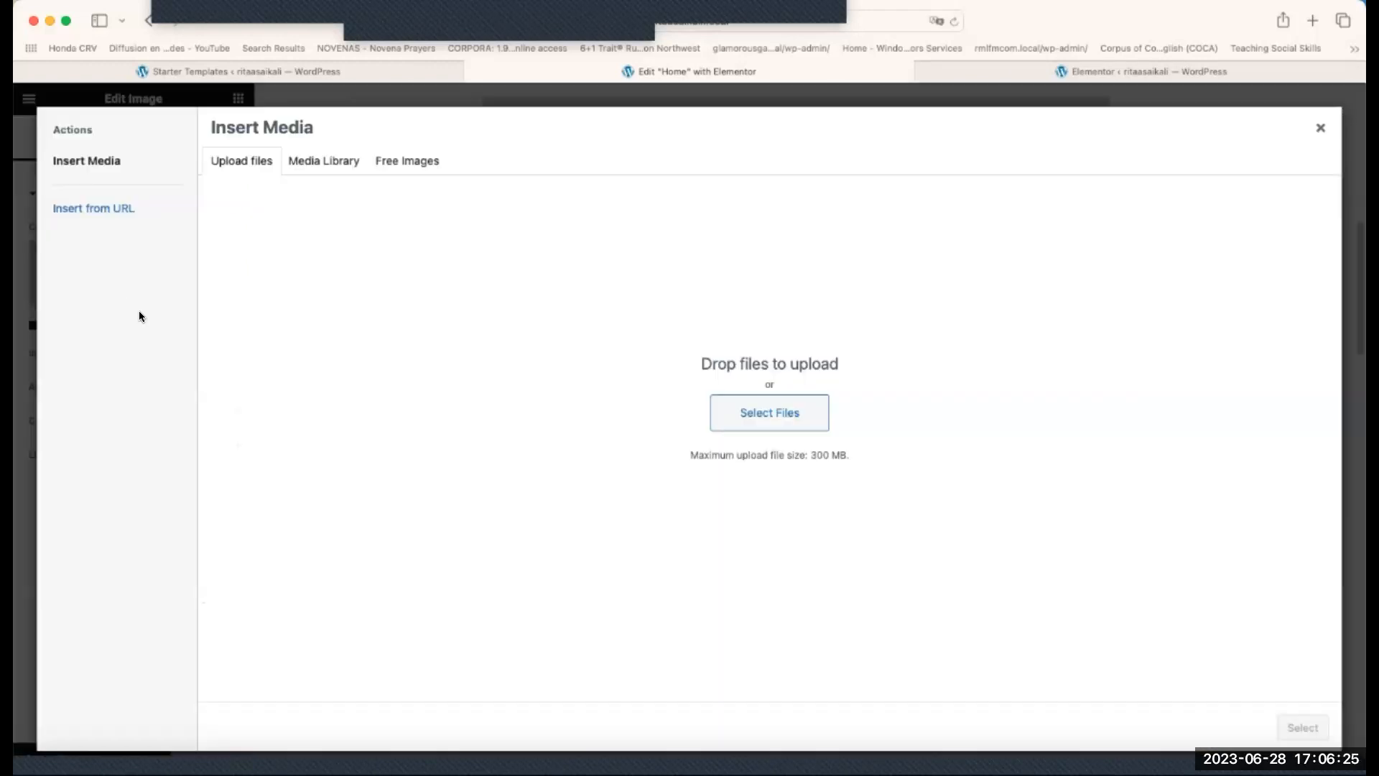
{"action": "left_click", "coordinate": [324, 161]}
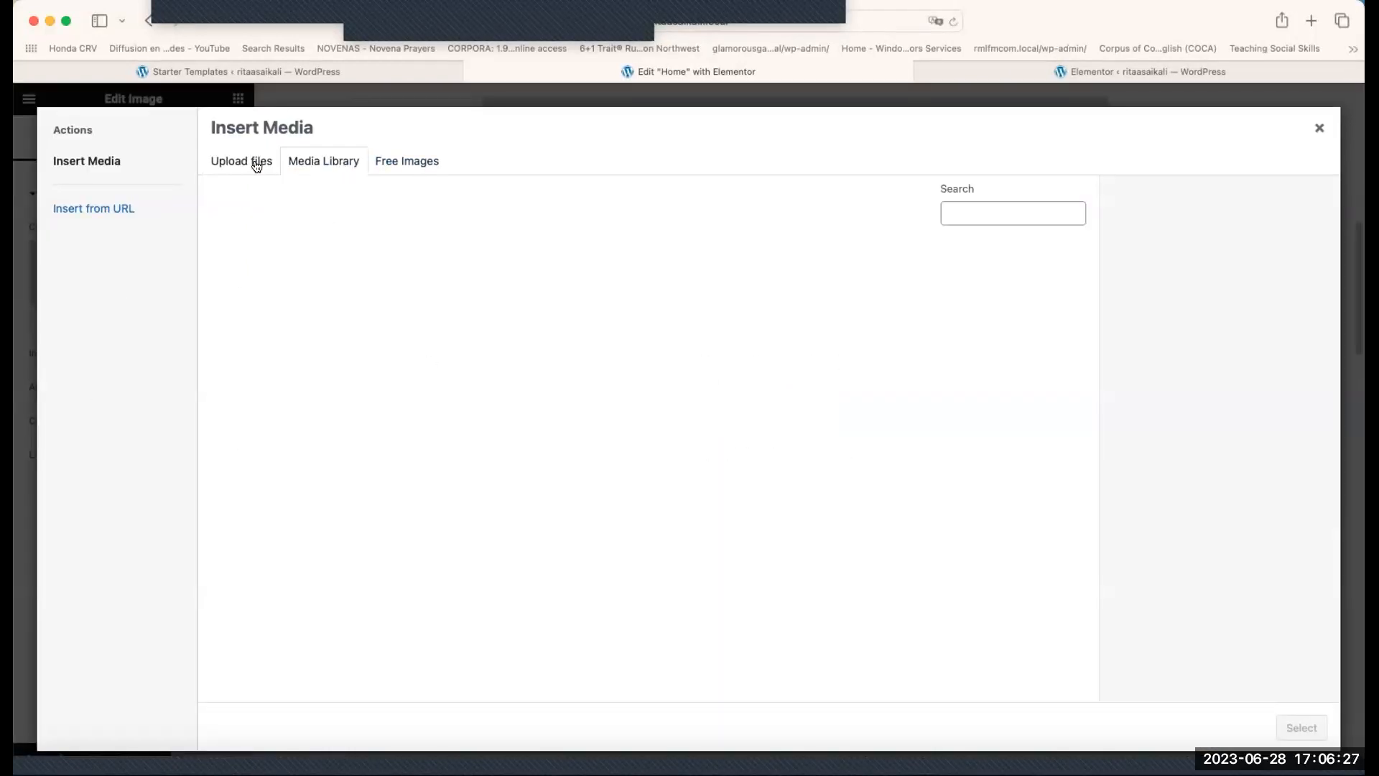
{"action": "left_click", "coordinate": [243, 161]}
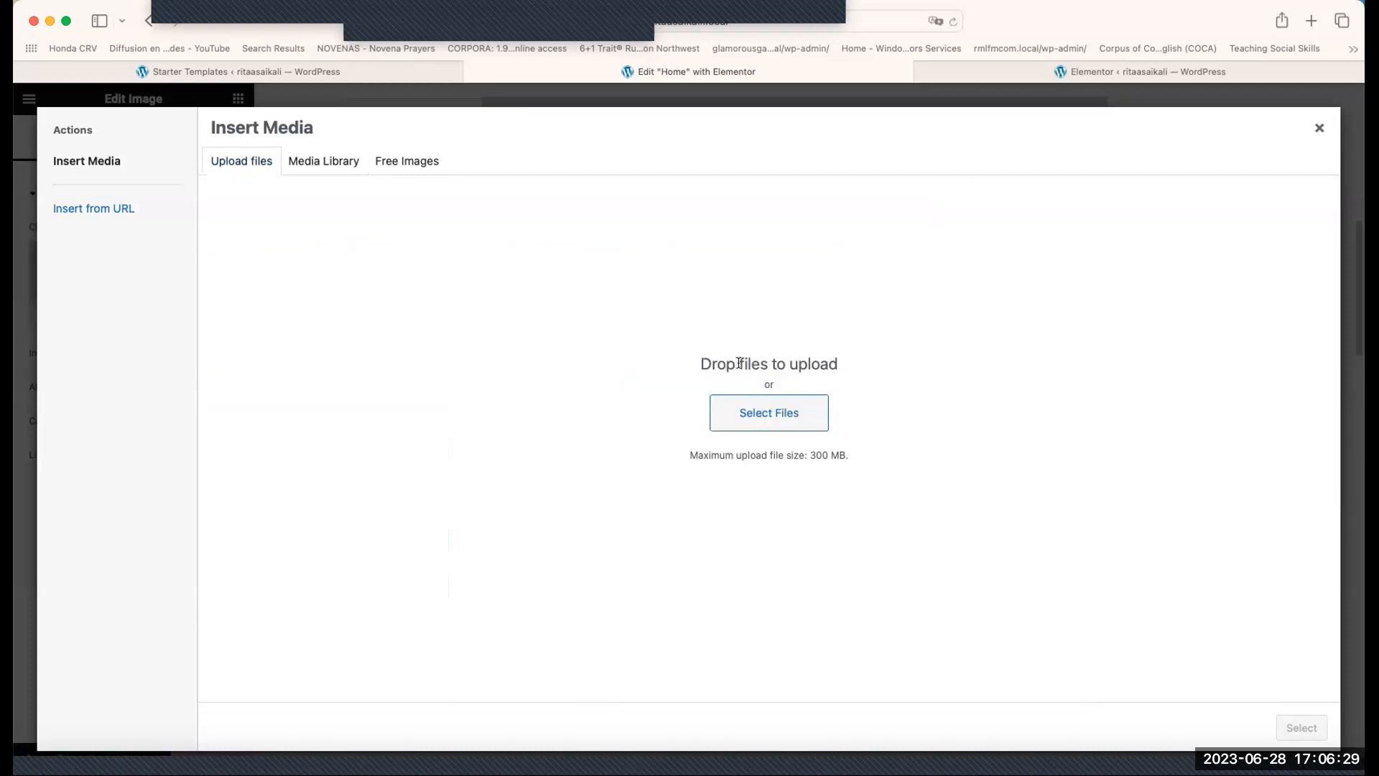
{"action": "left_click", "coordinate": [294, 171]}
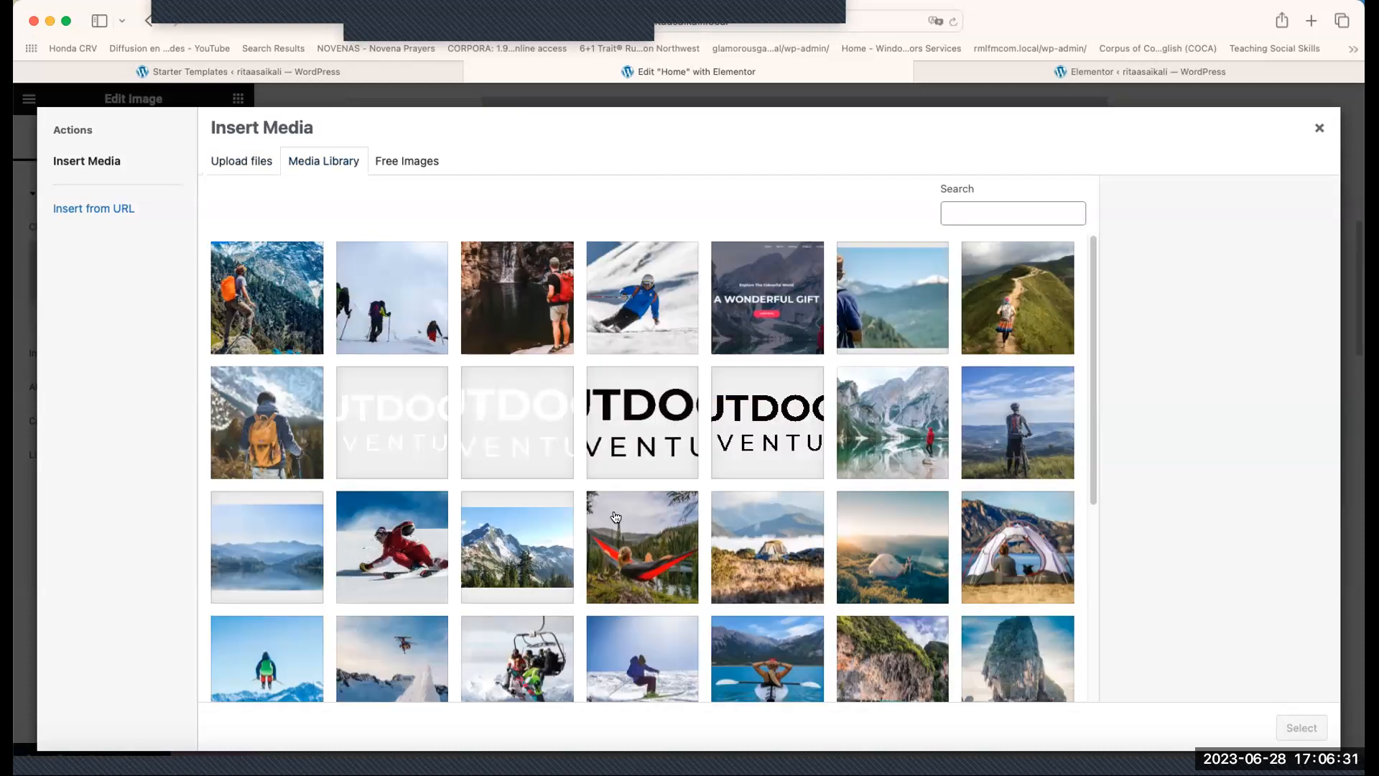
{"action": "scroll", "coordinate": [166, 452], "scroll_direction": "down", "scroll_amount": 2}
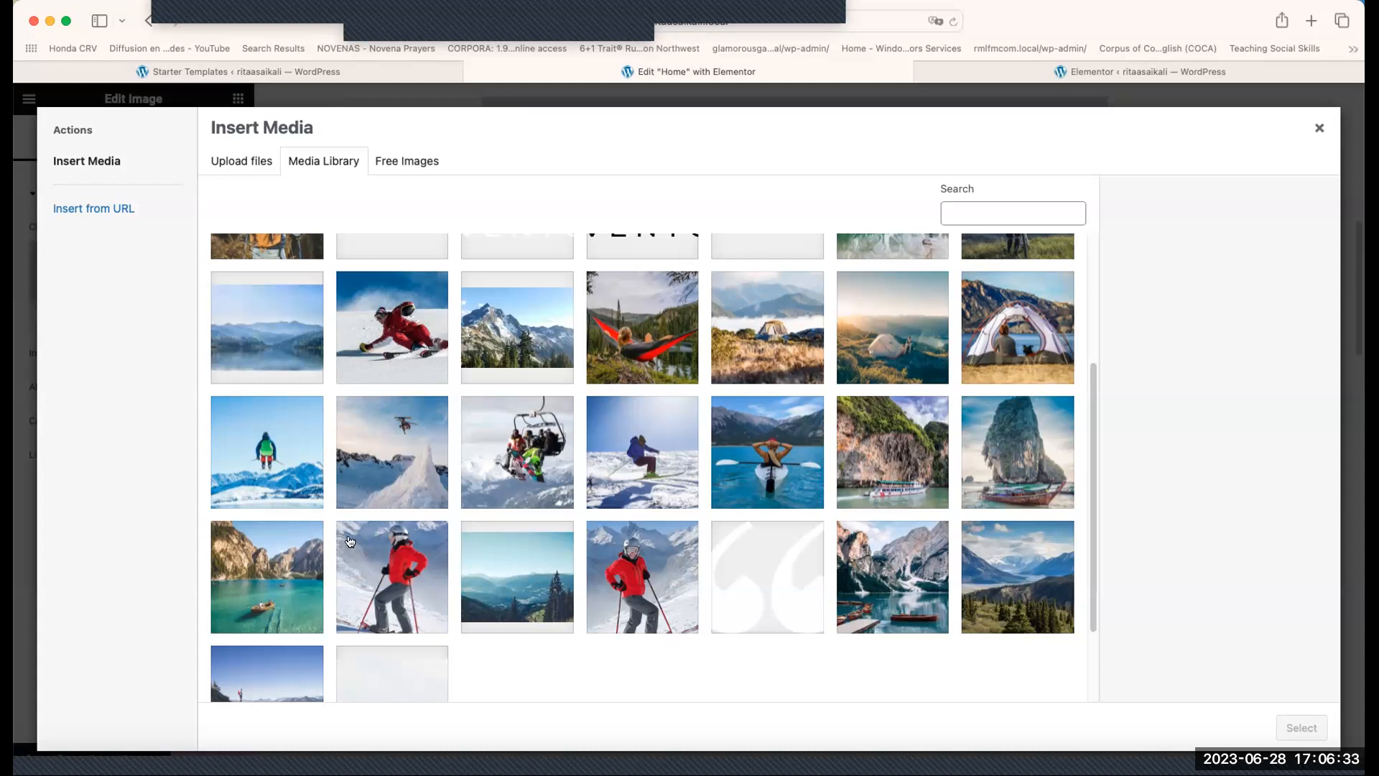
{"action": "left_click", "coordinate": [266, 463]}
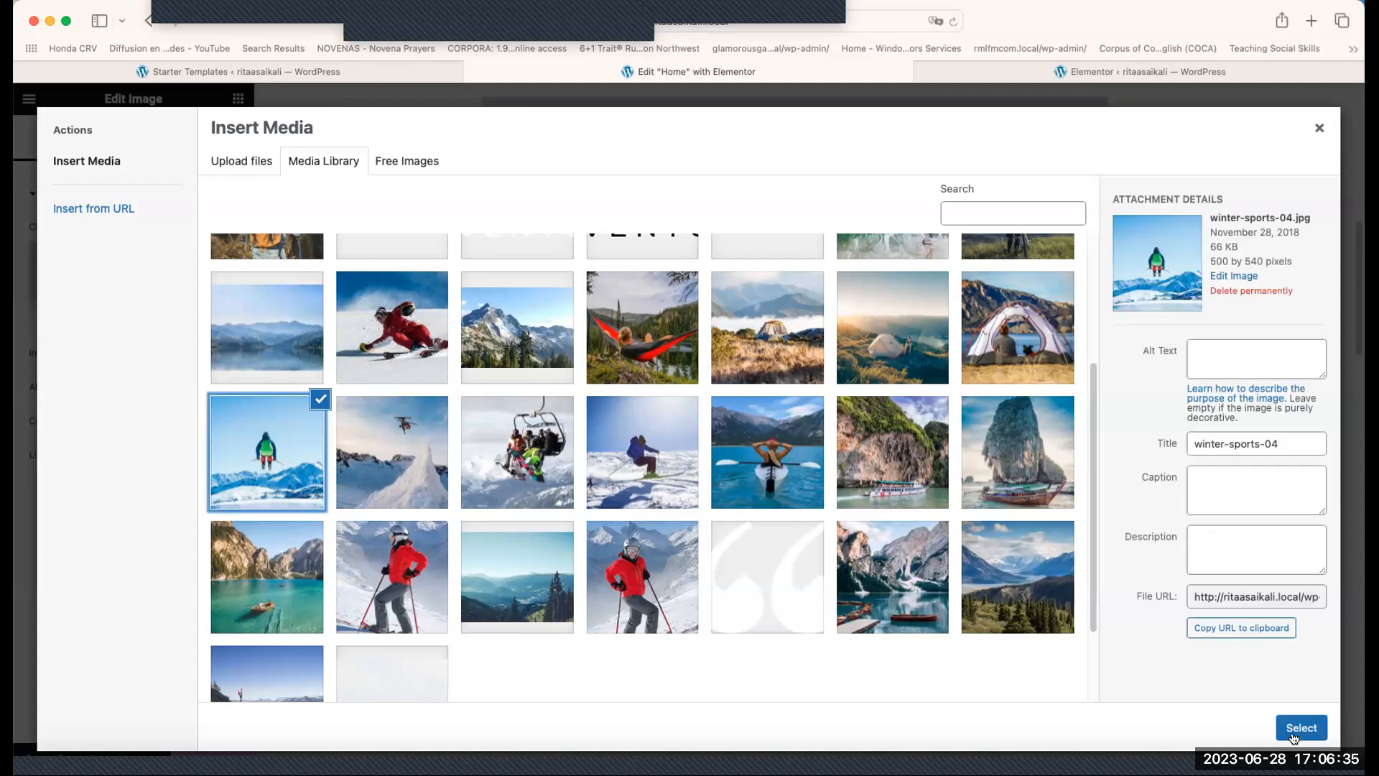
{"action": "left_click", "coordinate": [1300, 728]}
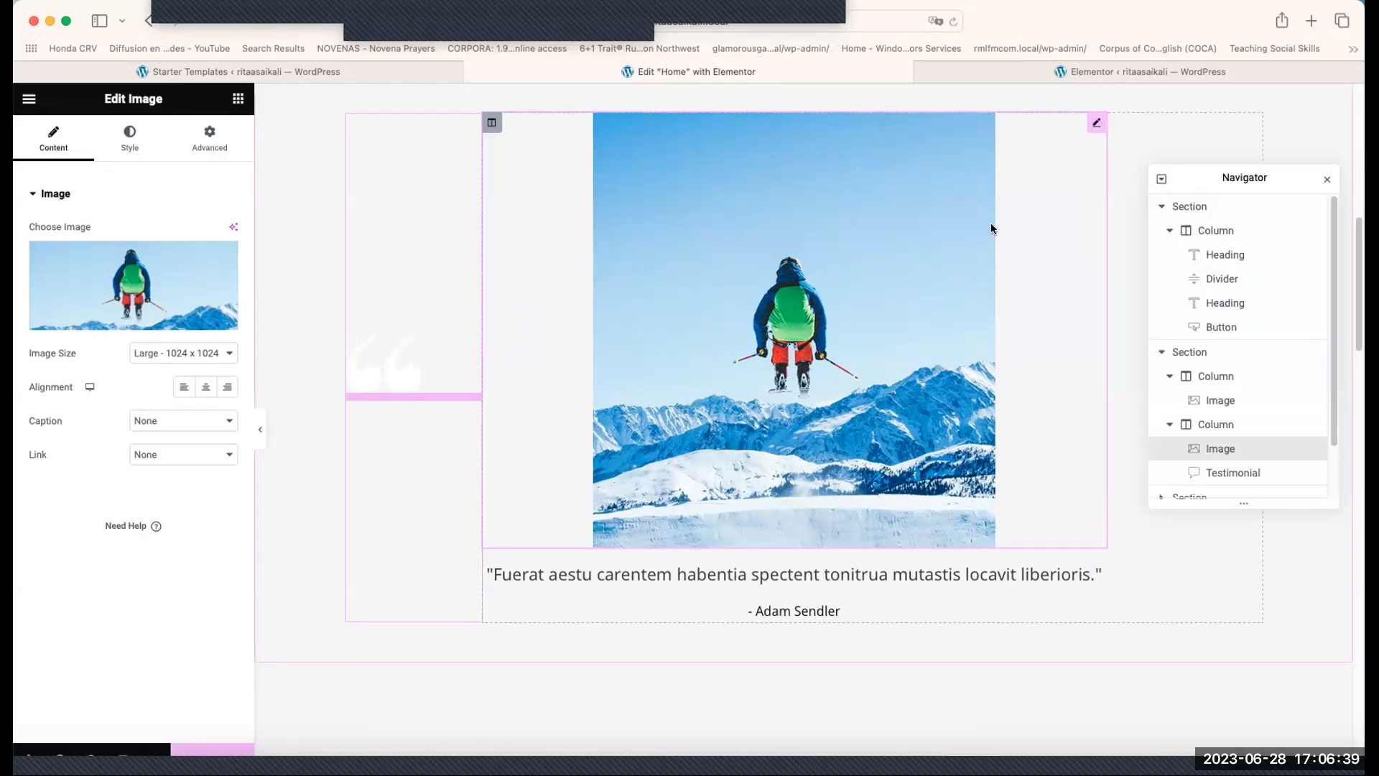
- Delete the image above the testimonial and look through the rest of the homepage's sections
{"action": "right_click", "coordinate": [1093, 123]}
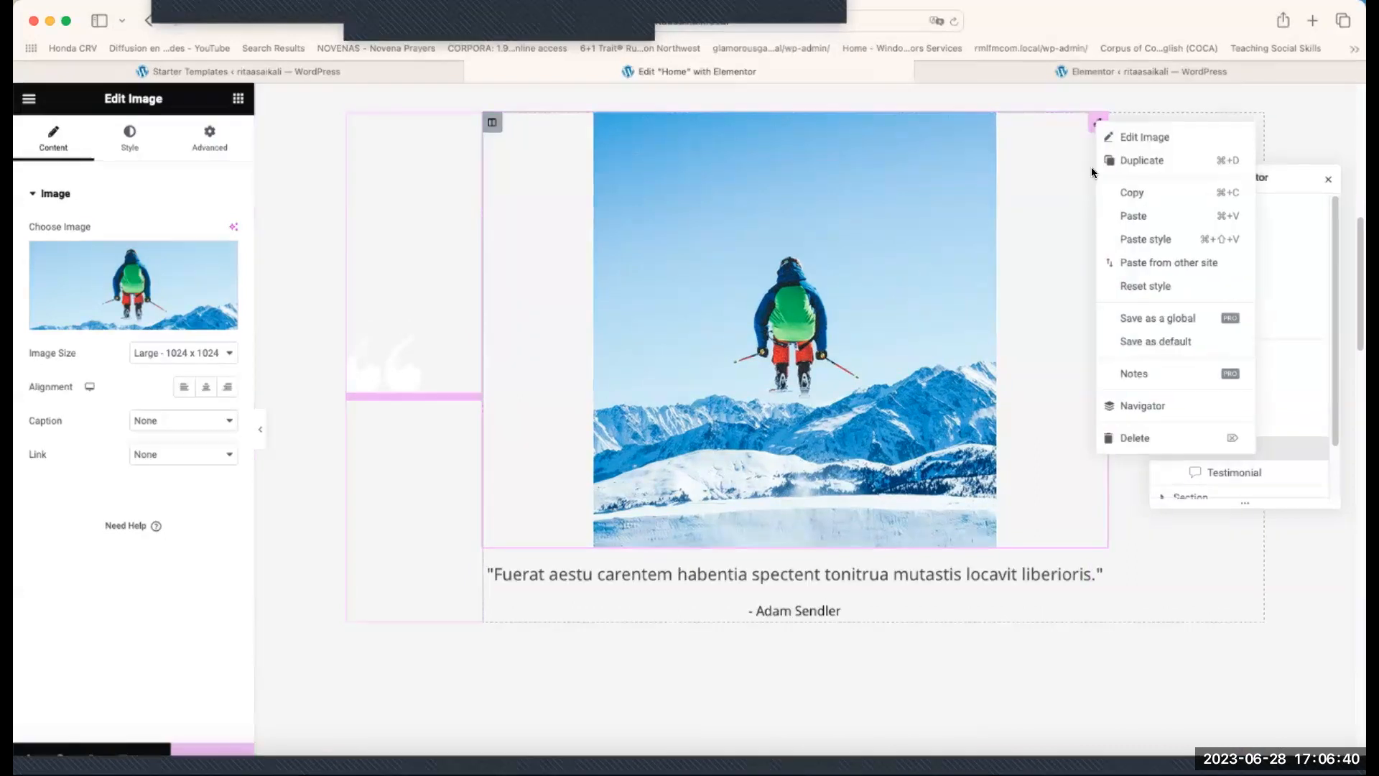
{"action": "left_click", "coordinate": [1107, 438]}
{"action": "scroll", "coordinate": [760, 354], "scroll_direction": "down", "scroll_amount": 5}
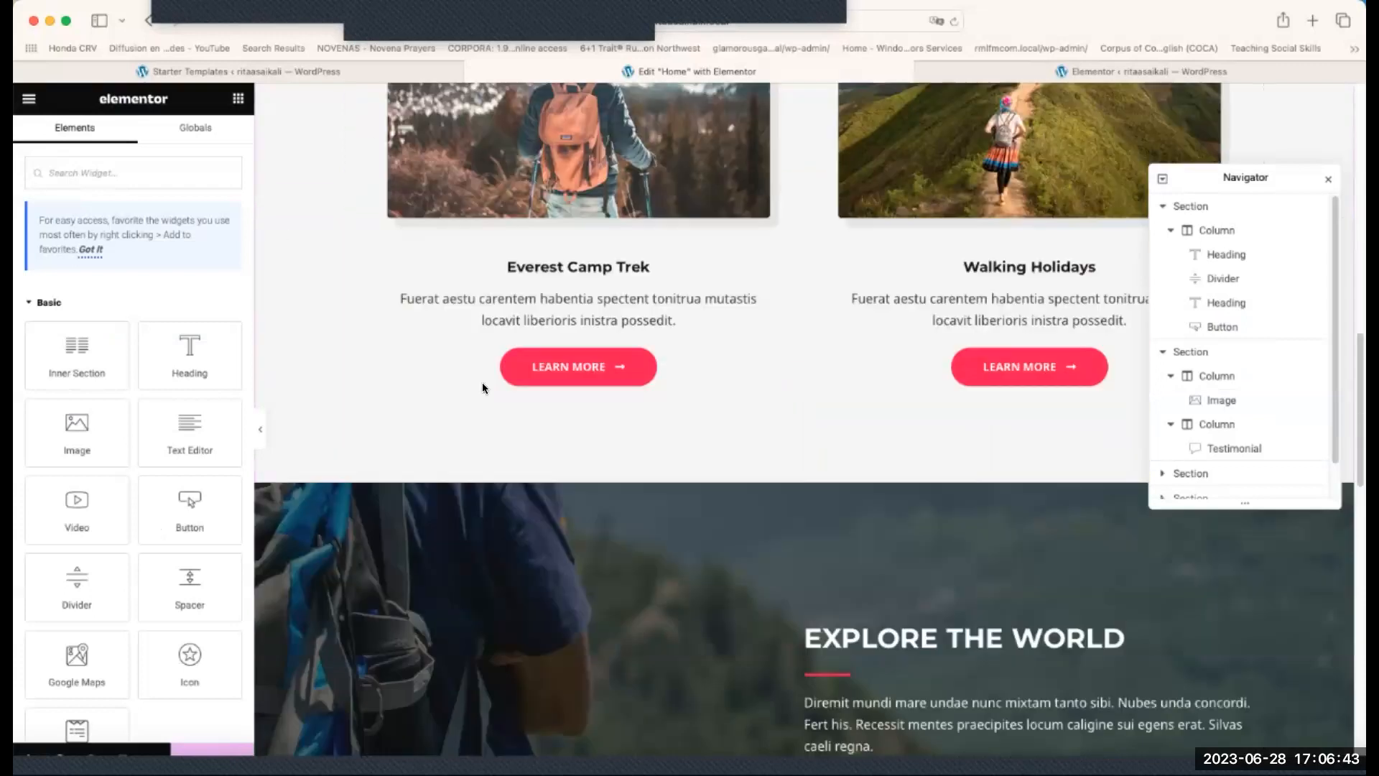
{"action": "scroll", "coordinate": [765, 485], "scroll_direction": "up", "scroll_amount": 3}
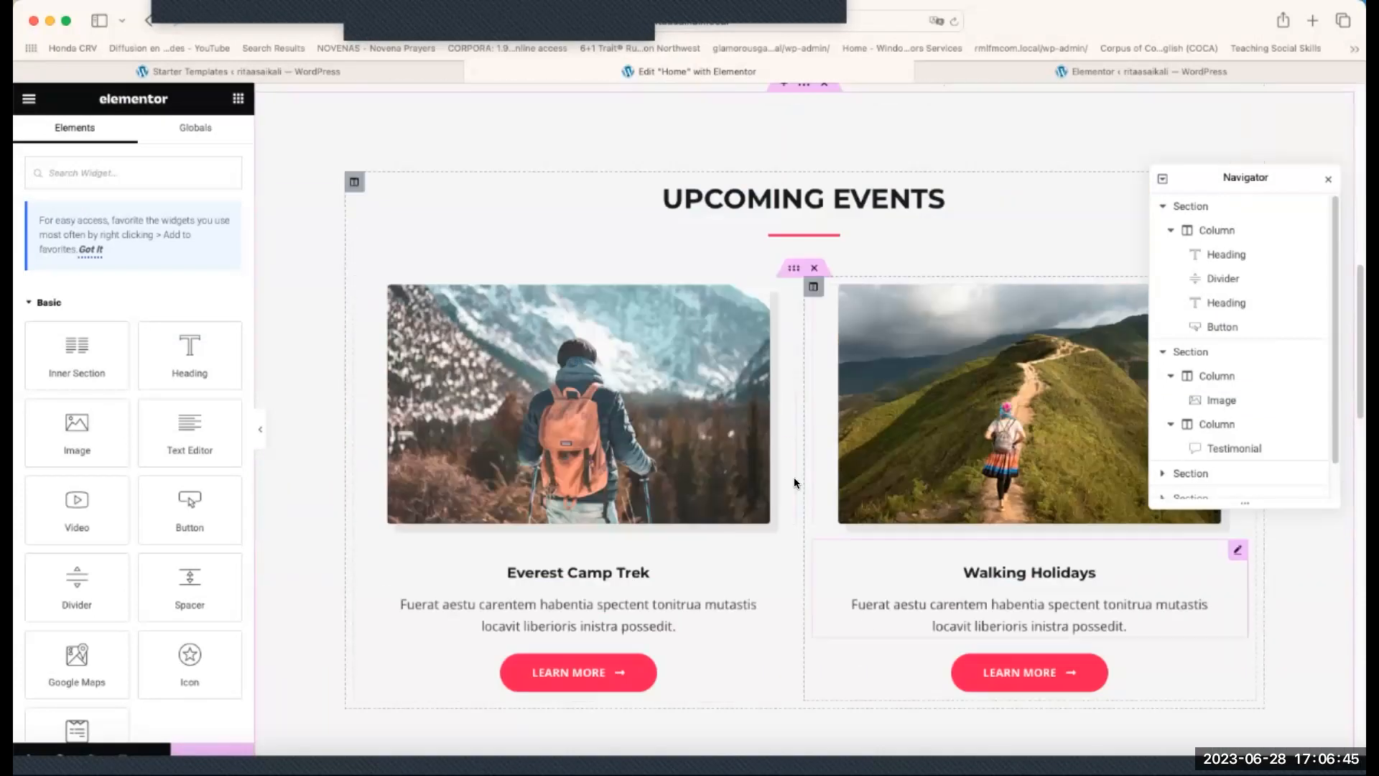
{"action": "scroll", "coordinate": [622, 575], "scroll_direction": "up", "scroll_amount": 4}
{"action": "scroll", "coordinate": [622, 575], "scroll_direction": "down", "scroll_amount": 15}
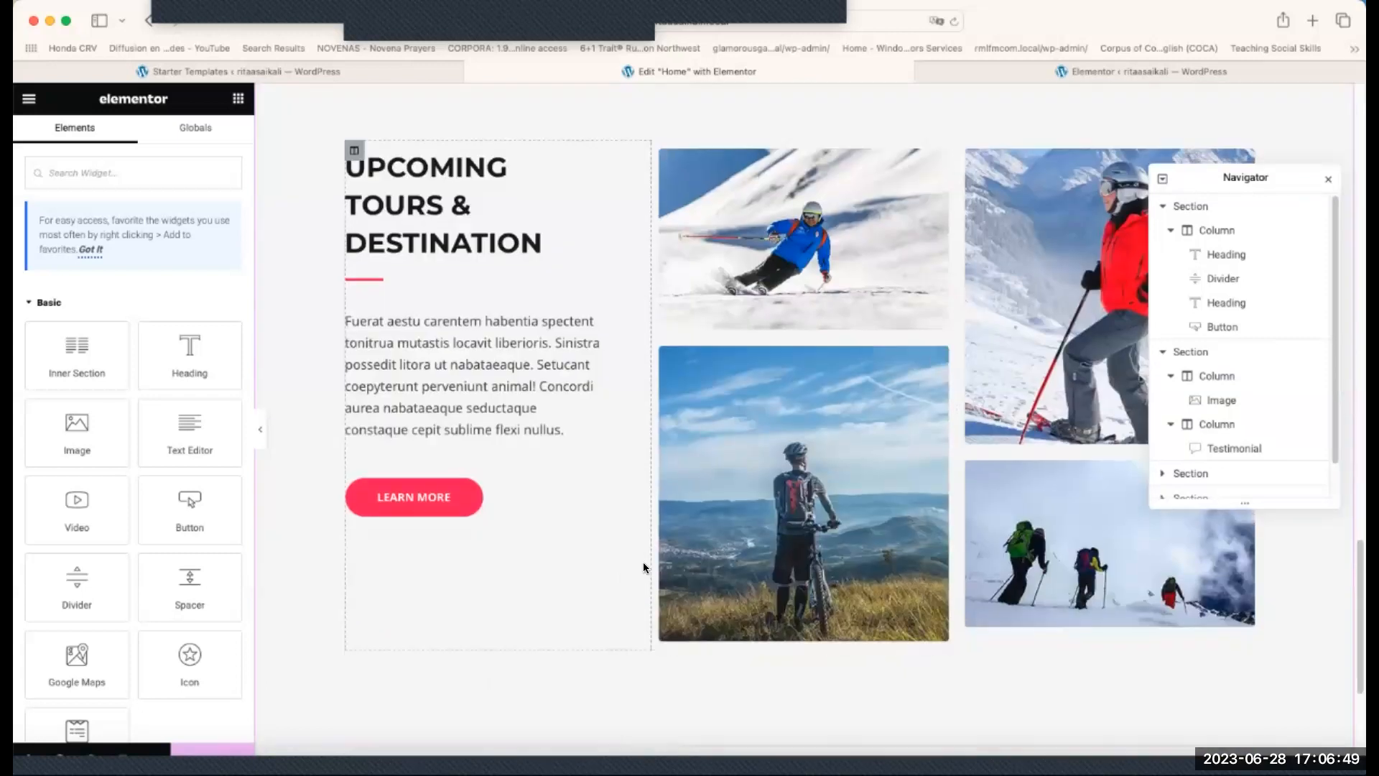
- Delete the whole Upcoming Events section from the homepage
{"action": "scroll", "coordinate": [646, 564], "scroll_direction": "down", "scroll_amount": 1}
{"action": "scroll", "coordinate": [661, 556], "scroll_direction": "up", "scroll_amount": 7}
{"action": "scroll", "coordinate": [675, 547], "scroll_direction": "up", "scroll_amount": 14}
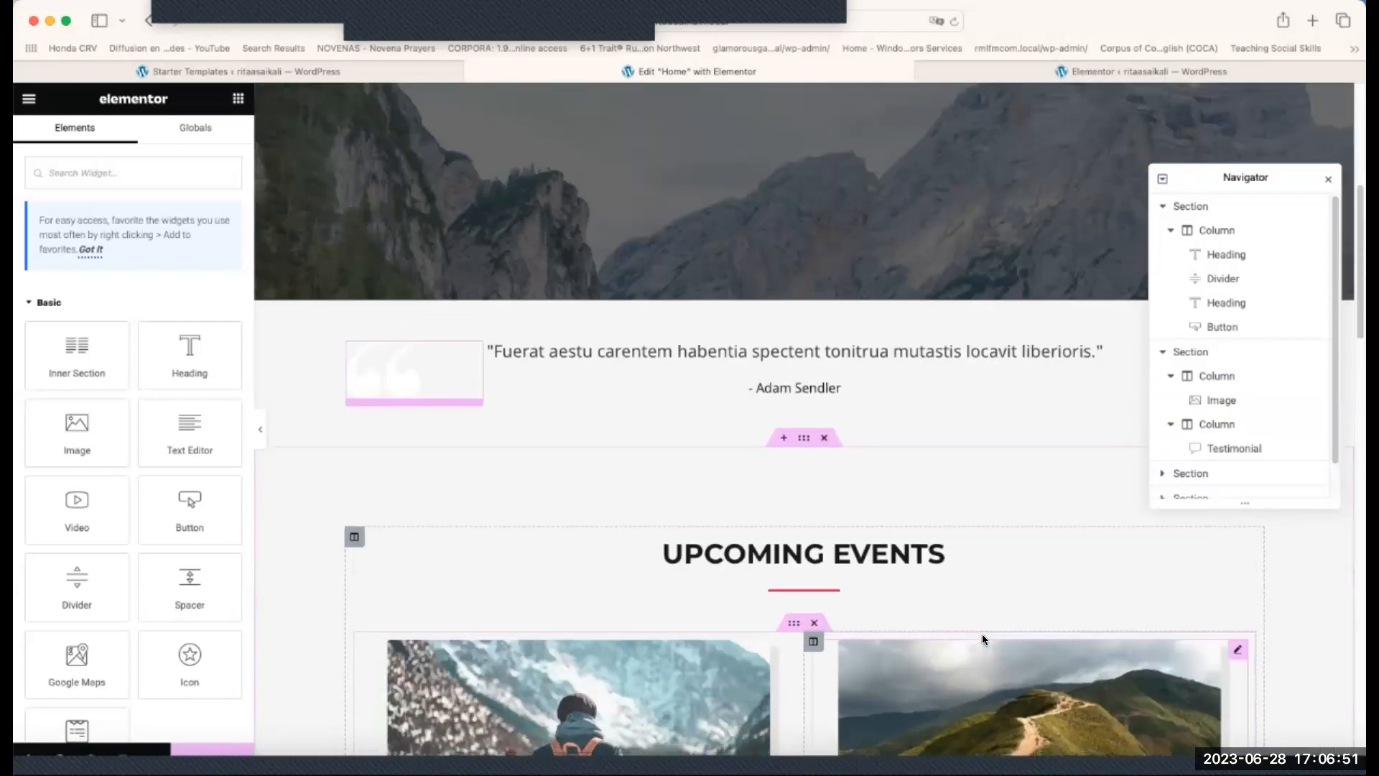
{"action": "scroll", "coordinate": [982, 634], "scroll_direction": "down", "scroll_amount": 13}
{"action": "scroll", "coordinate": [872, 639], "scroll_direction": "down", "scroll_amount": 5}
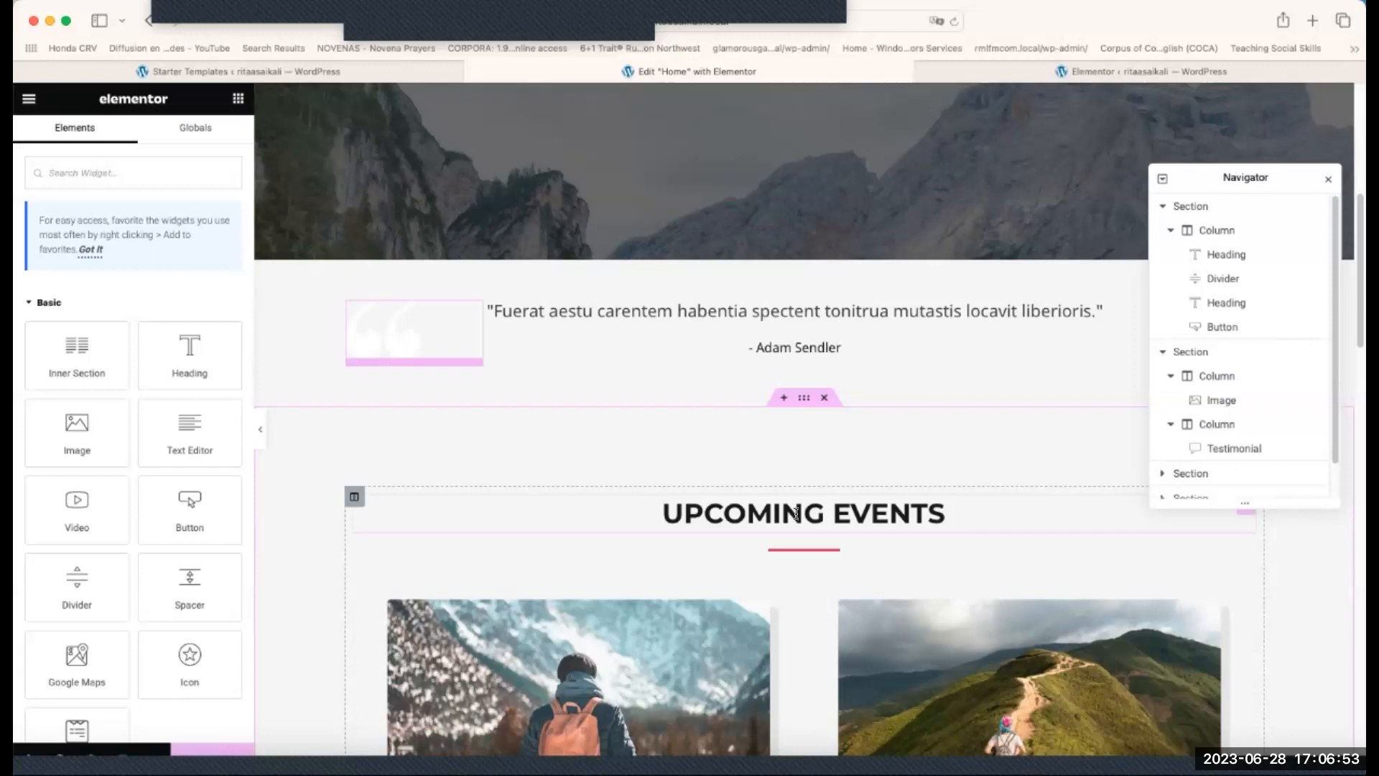
{"action": "scroll", "coordinate": [816, 519], "scroll_direction": "down", "scroll_amount": 6}
{"action": "scroll", "coordinate": [826, 539], "scroll_direction": "up", "scroll_amount": 3}
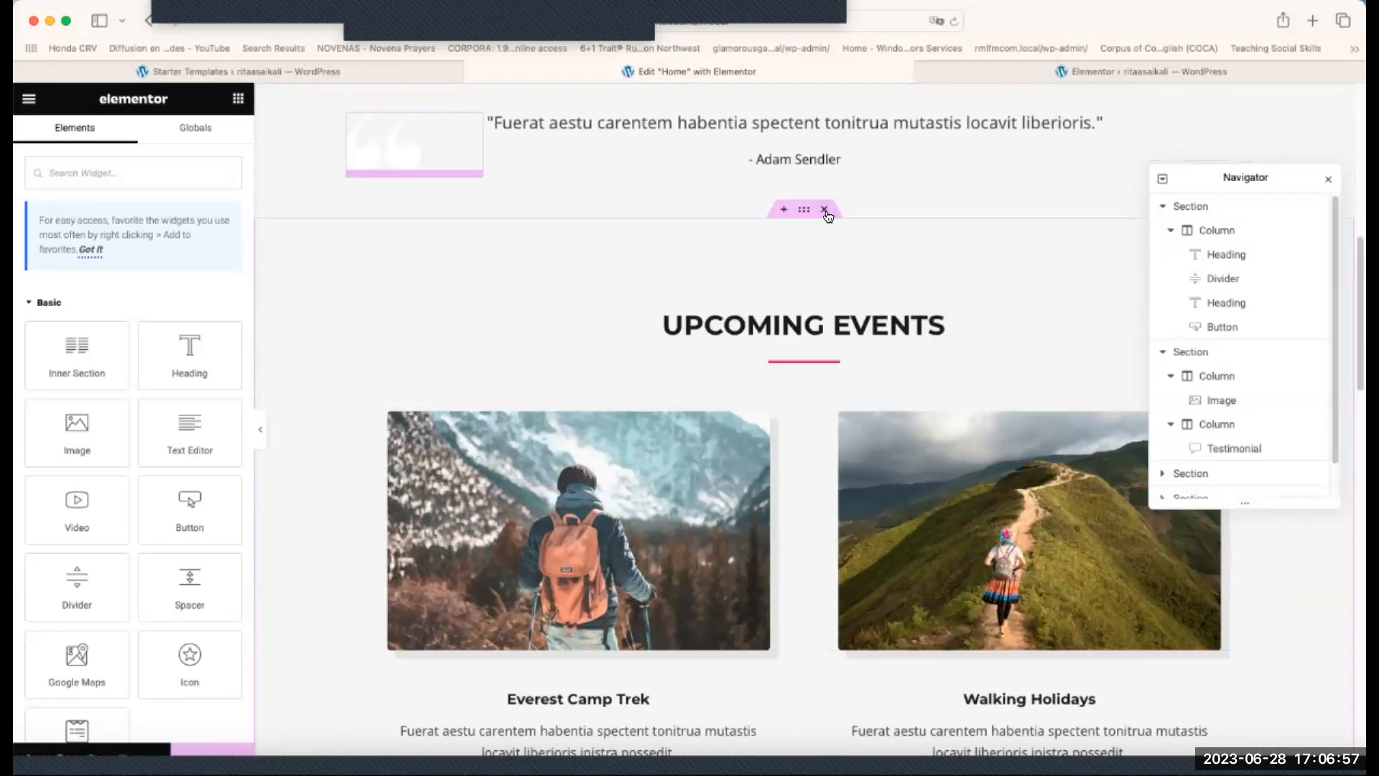
{"action": "left_click", "coordinate": [826, 210]}
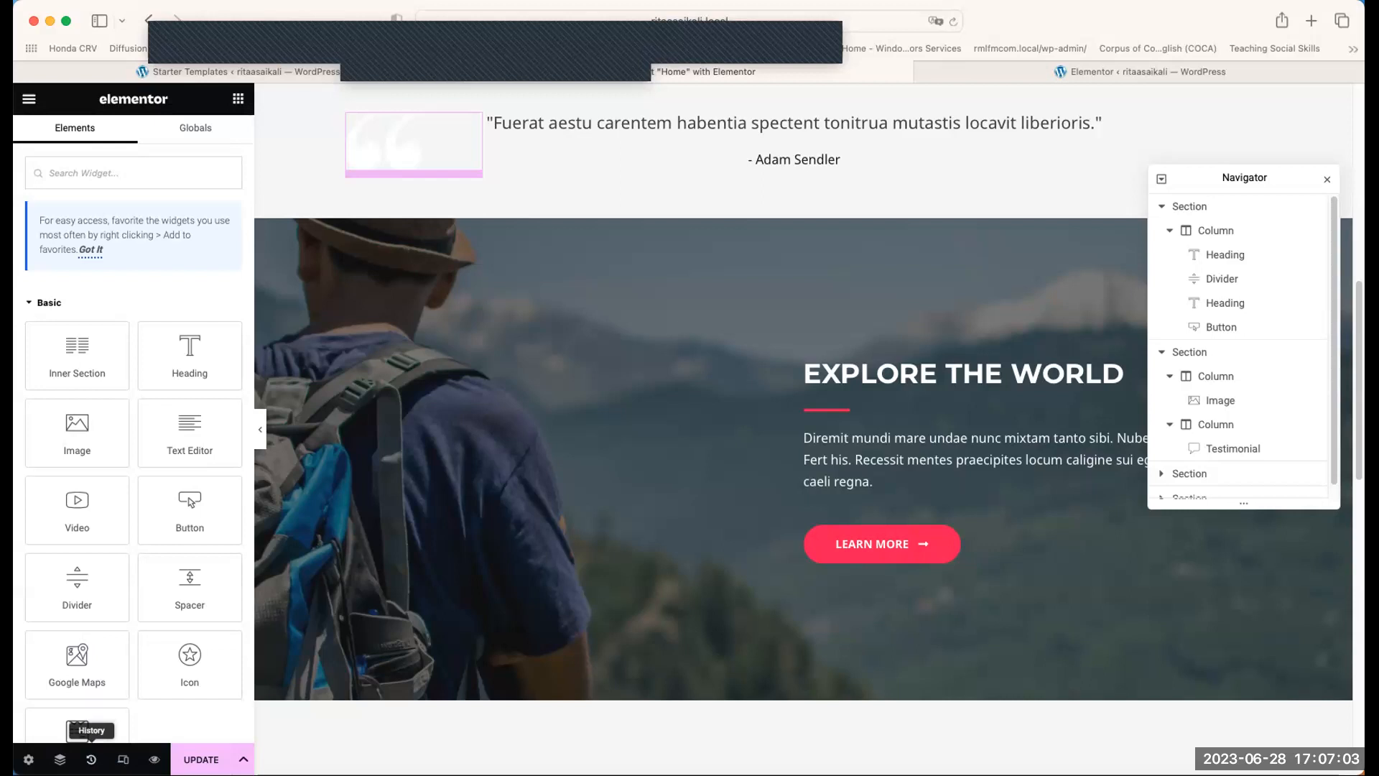
- Restore the deleted Upcoming Events section by reverting to the earlier Image Removed entry in the editing history
{"action": "left_click", "coordinate": [91, 760]}
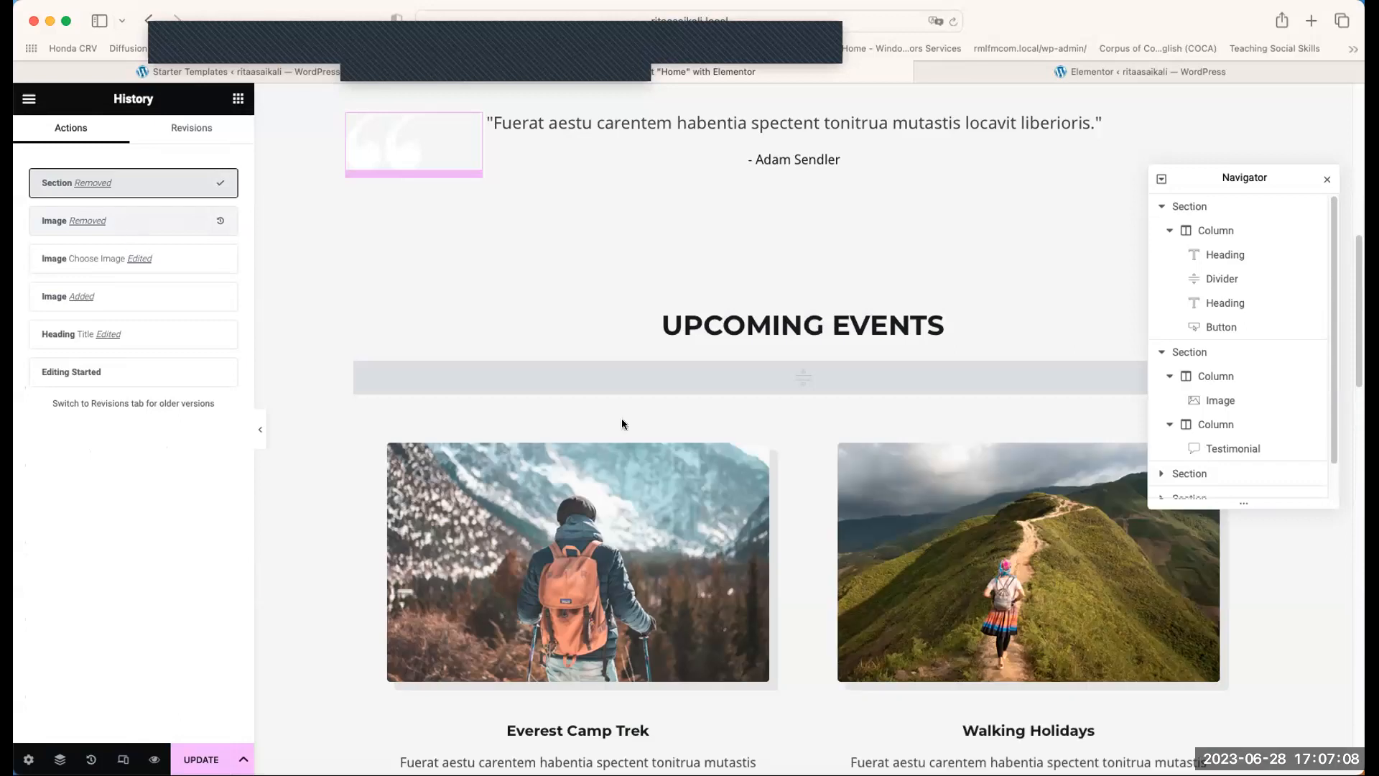
{"action": "left_click", "coordinate": [112, 222]}
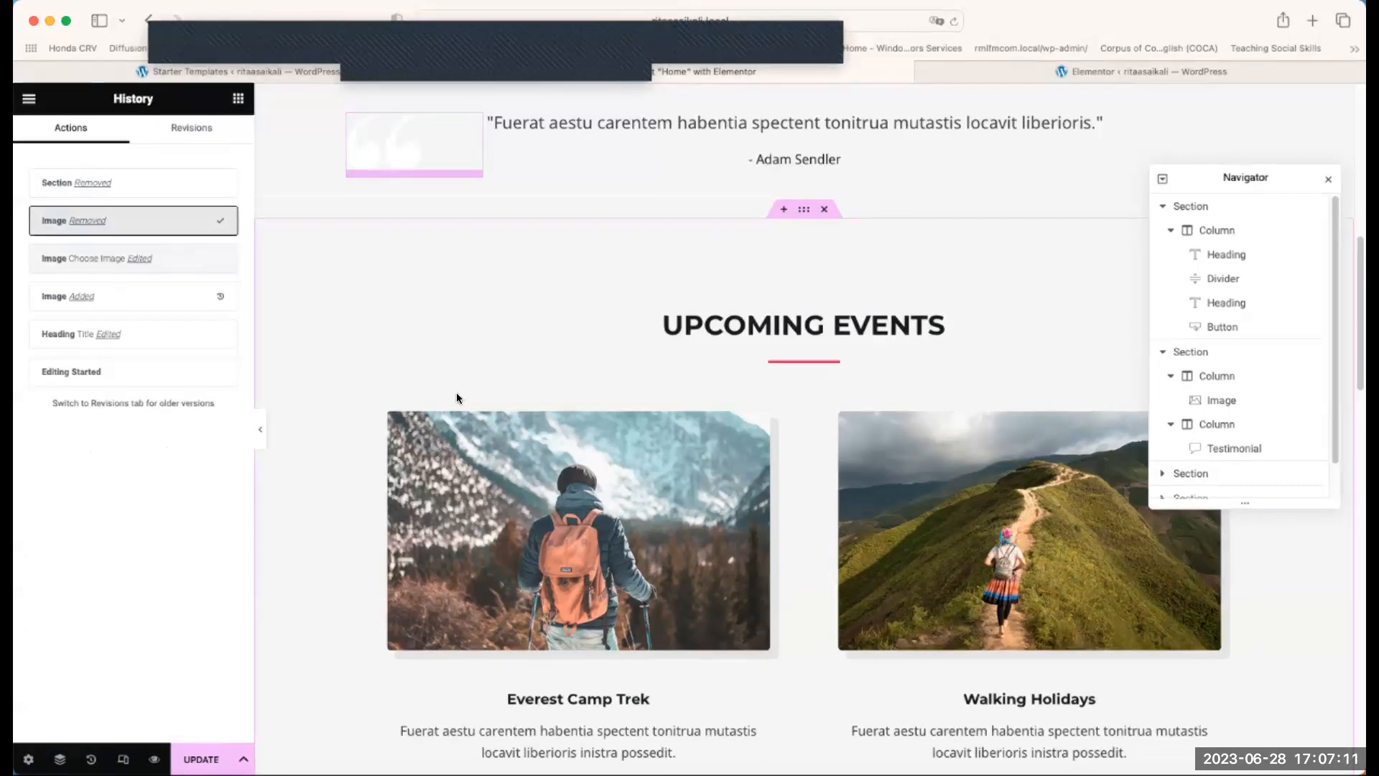
{"action": "scroll", "coordinate": [266, 465], "scroll_direction": "down", "scroll_amount": 5}
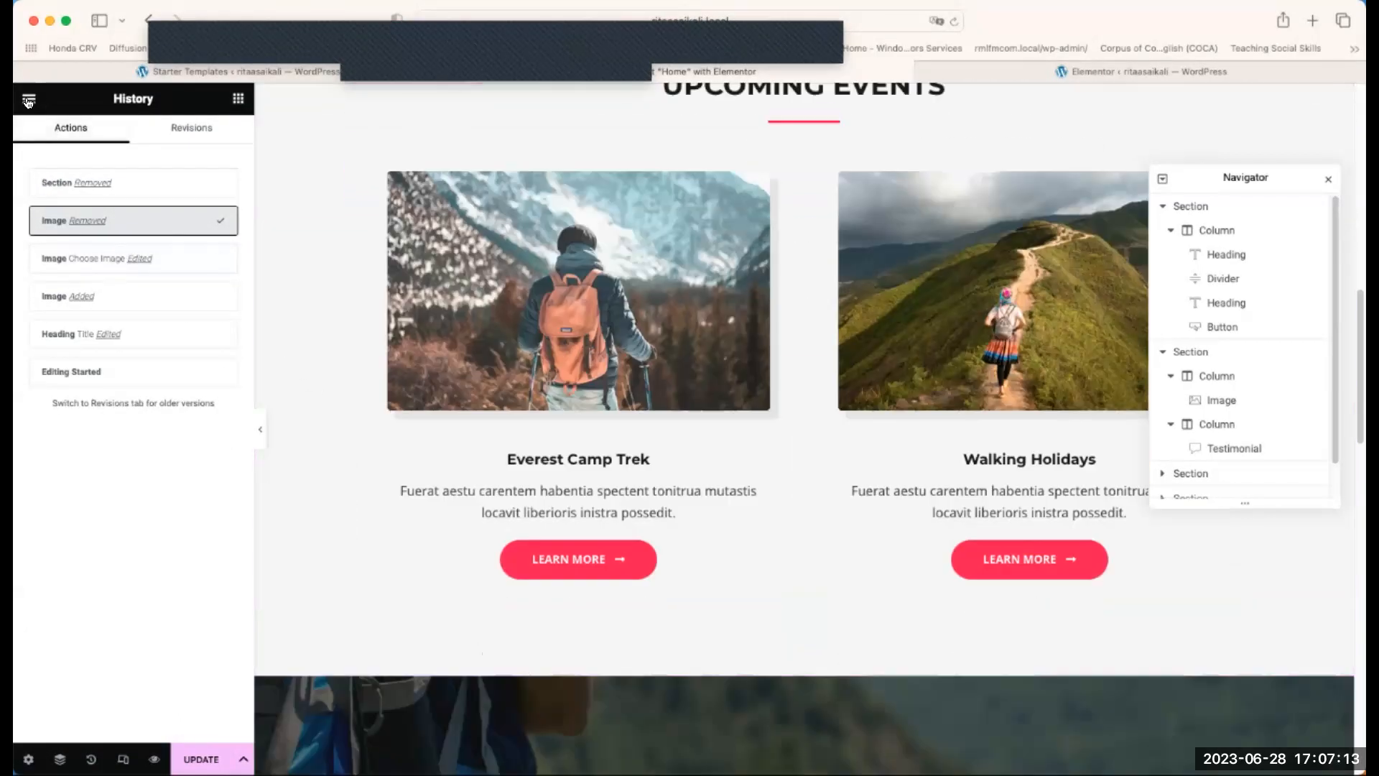
- Return to the widget library and look through the Basic, Pro and remaining widget categories
{"action": "left_click", "coordinate": [28, 100]}
{"action": "left_click", "coordinate": [32, 101]}
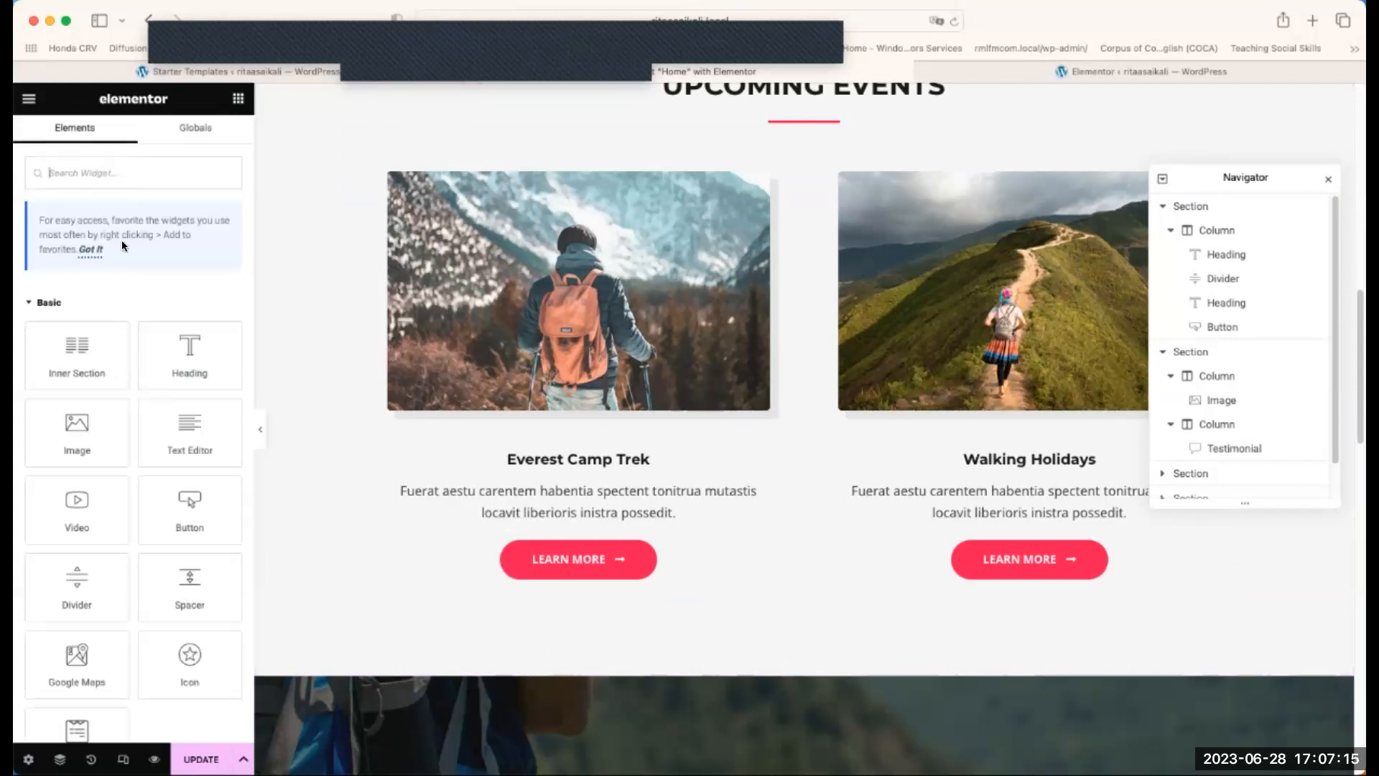
{"action": "scroll", "coordinate": [137, 503], "scroll_direction": "down", "scroll_amount": 5}
{"action": "scroll", "coordinate": [109, 463], "scroll_direction": "down", "scroll_amount": 3}
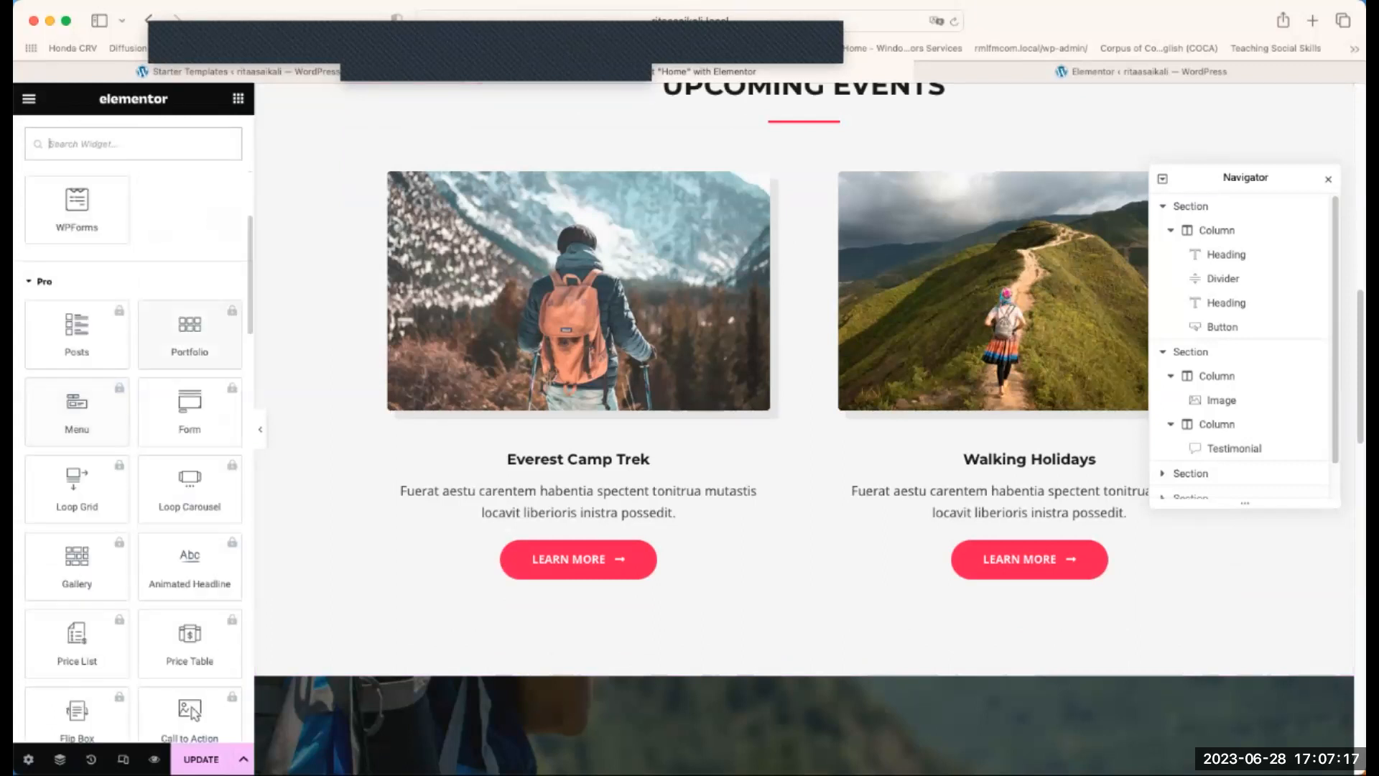
{"action": "scroll", "coordinate": [113, 455], "scroll_direction": "up", "scroll_amount": 10}
{"action": "scroll", "coordinate": [185, 519], "scroll_direction": "down", "scroll_amount": 15}
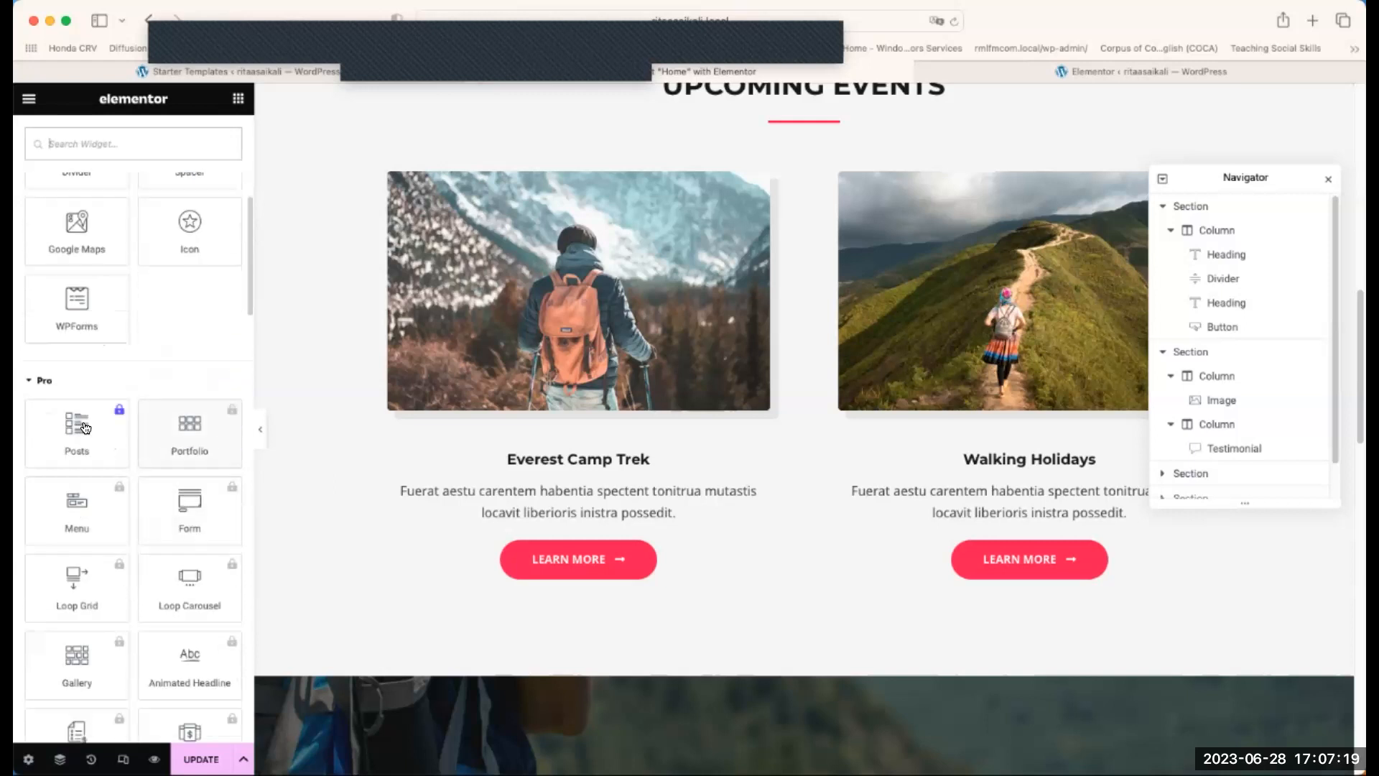
{"action": "scroll", "coordinate": [144, 660], "scroll_direction": "up", "scroll_amount": 6}
{"action": "scroll", "coordinate": [137, 546], "scroll_direction": "down", "scroll_amount": 13}
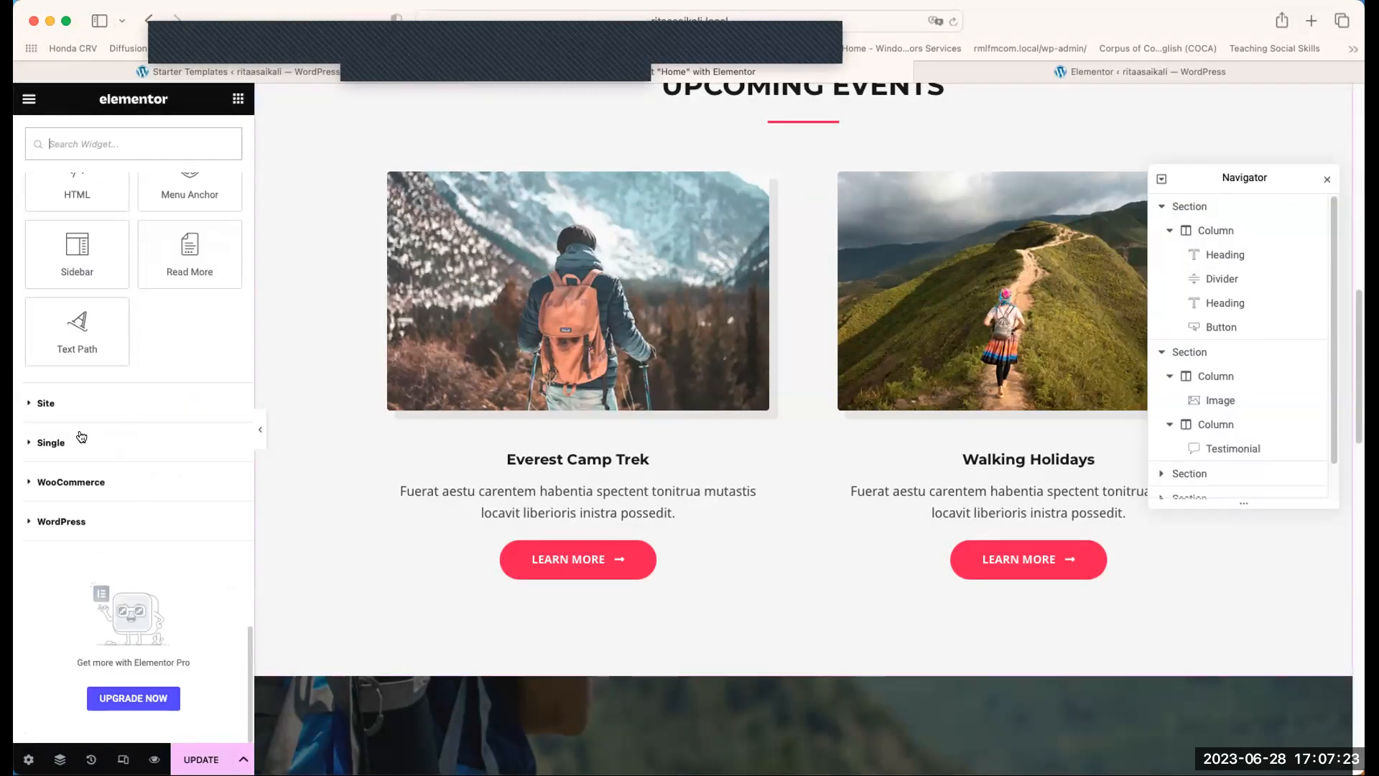
- Expand the Site widget category to examine its widgets, then collapse it and return to the Basic widgets
{"action": "left_click", "coordinate": [56, 411]}
{"action": "scroll", "coordinate": [80, 456], "scroll_direction": "up", "scroll_amount": 5}
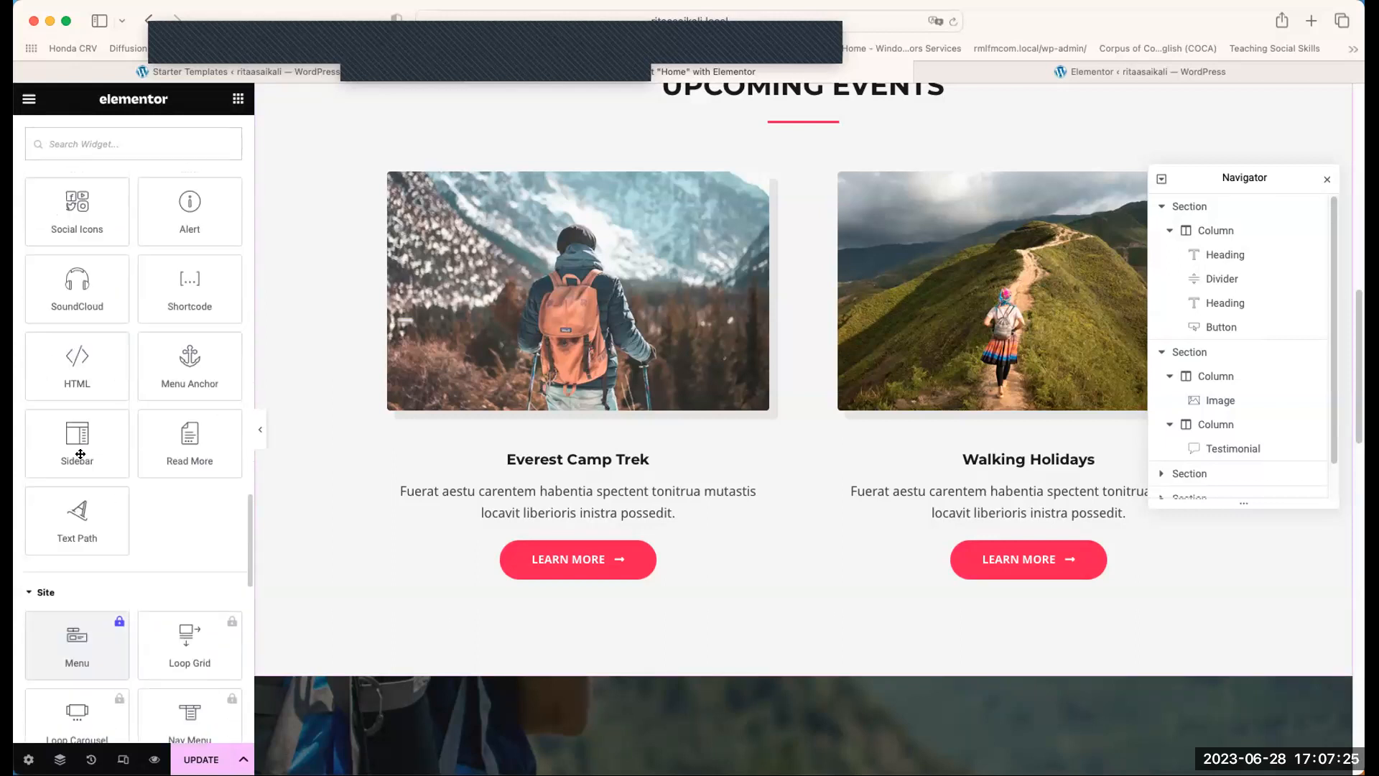
{"action": "scroll", "coordinate": [75, 592], "scroll_direction": "down", "scroll_amount": 2}
{"action": "left_click", "coordinate": [75, 592]}
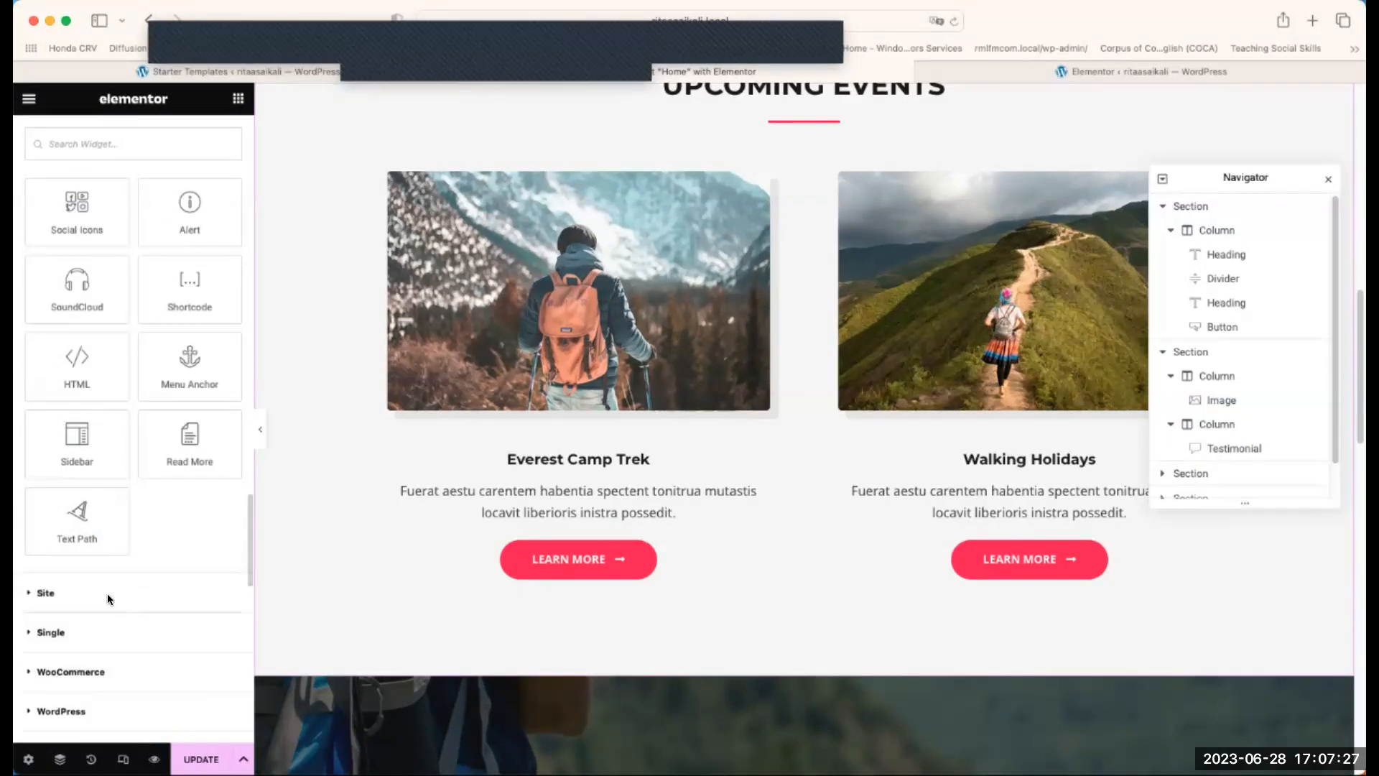
{"action": "scroll", "coordinate": [123, 562], "scroll_direction": "down", "scroll_amount": 3}
{"action": "scroll", "coordinate": [137, 539], "scroll_direction": "up", "scroll_amount": 15}
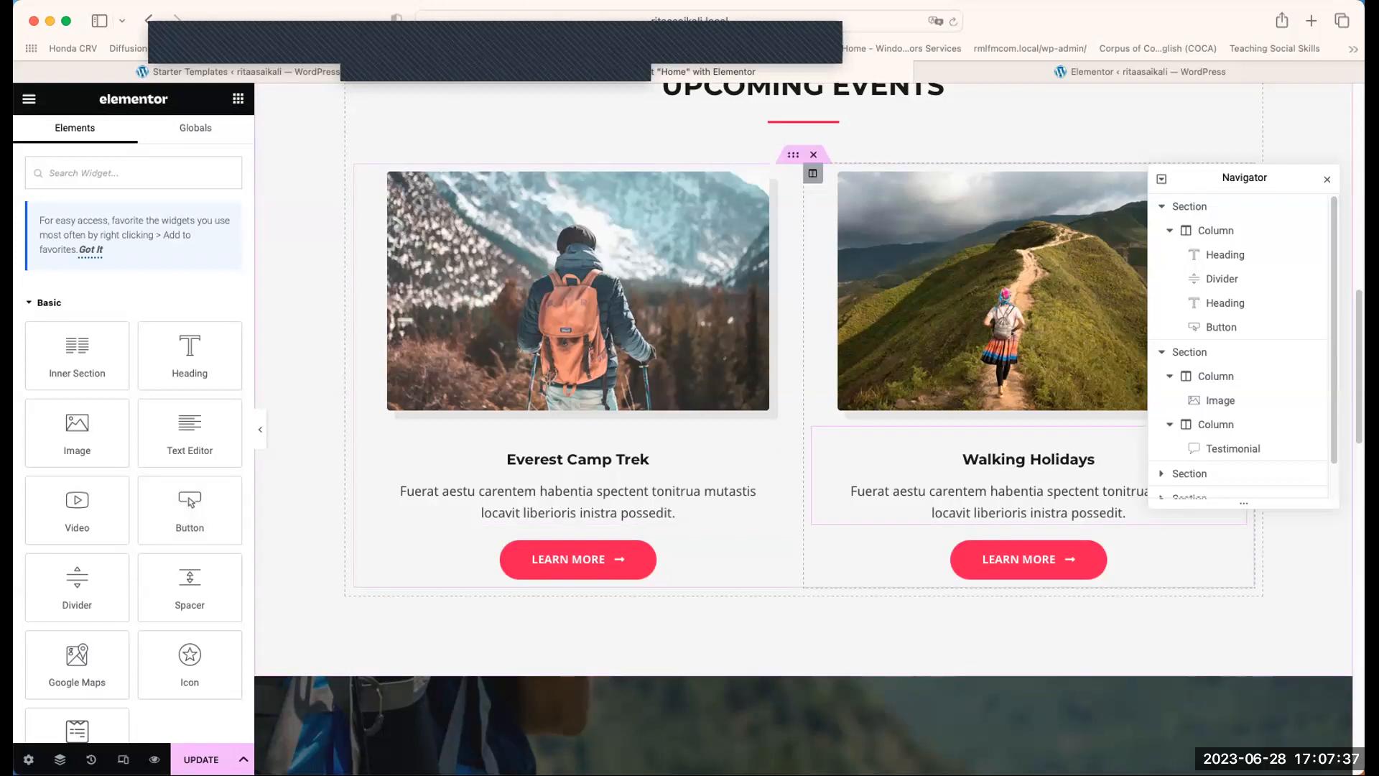
- Try moving the Everest Camp Trek image below the Walking Holidays photo, then put it back above its own title
{"action": "left_click", "coordinate": [727, 214]}
{"action": "left_click_drag", "start_coordinate": [785, 183], "coordinate": [926, 316]}
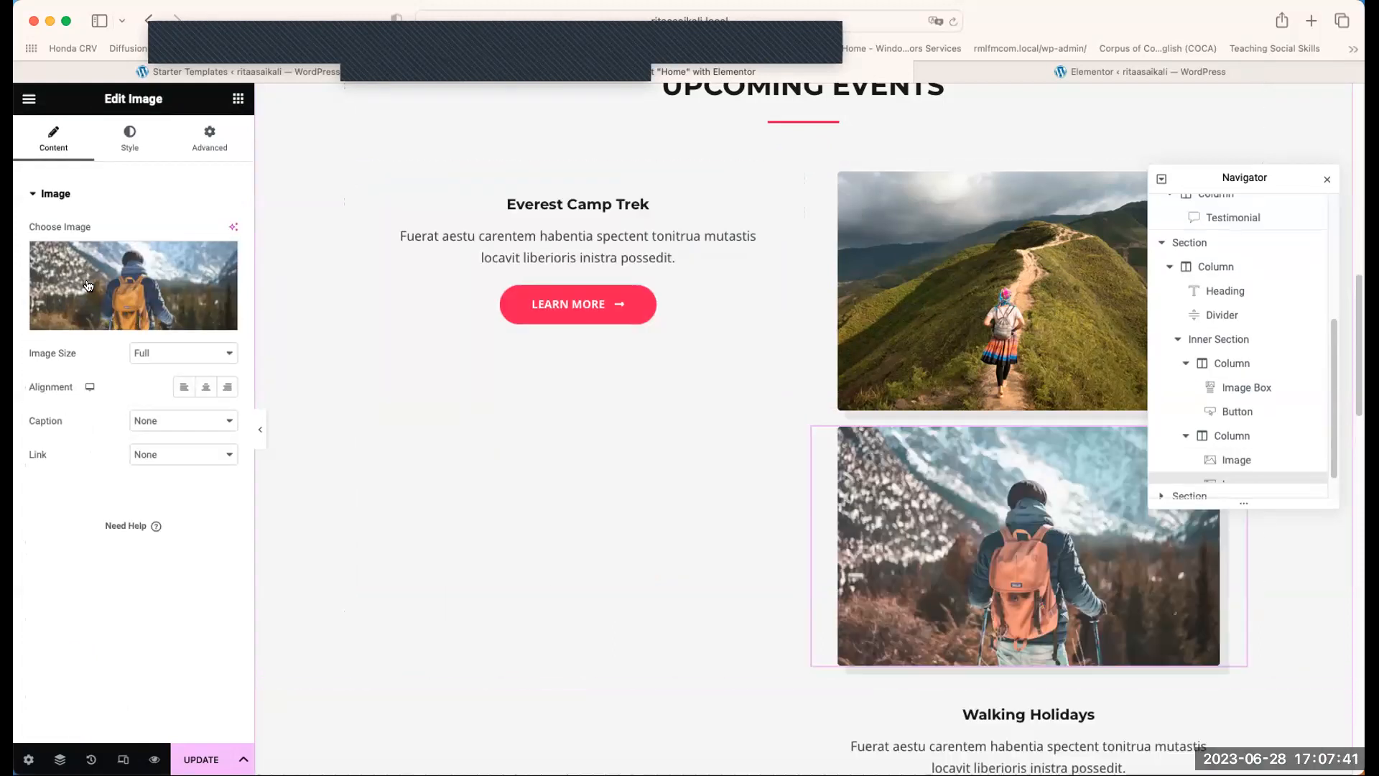
{"action": "left_click", "coordinate": [91, 282]}
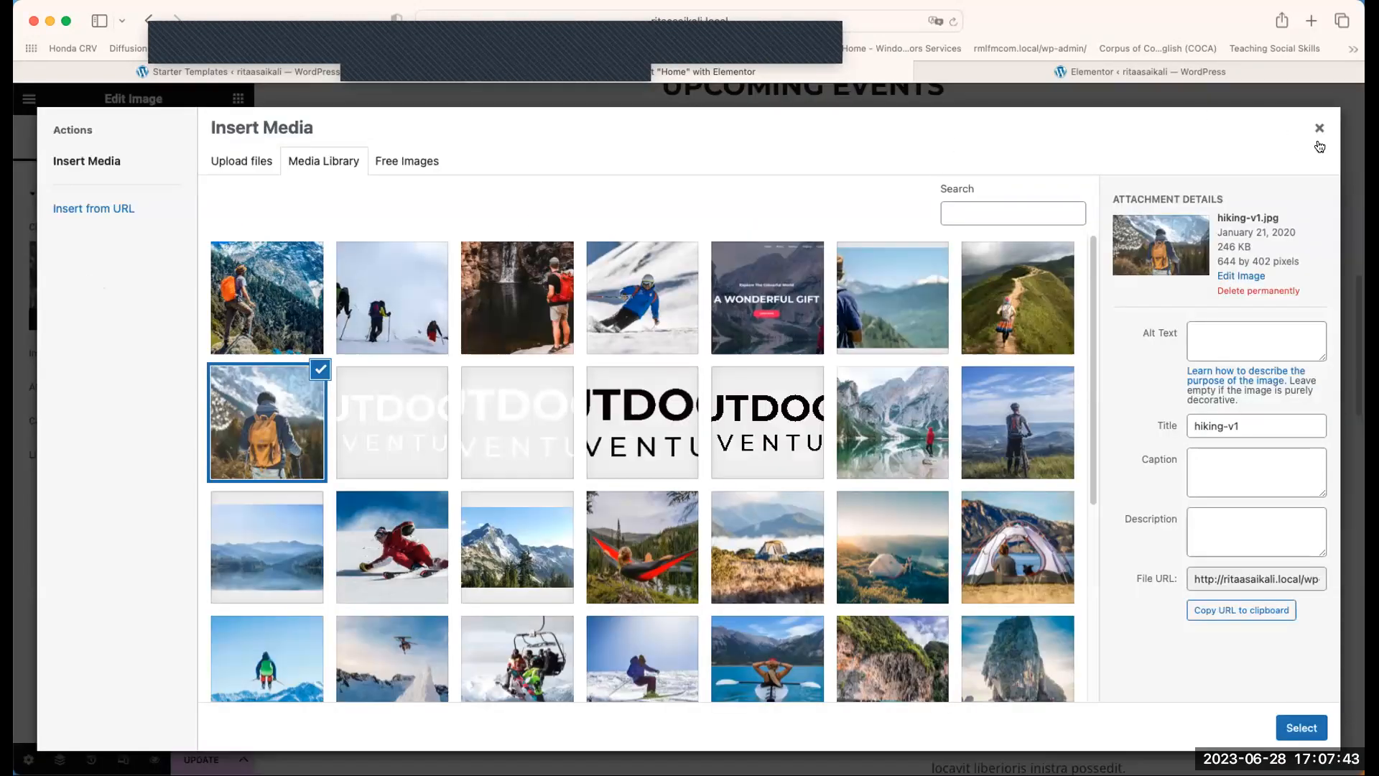
{"action": "left_click", "coordinate": [1322, 133]}
{"action": "left_click_drag", "start_coordinate": [949, 517], "coordinate": [516, 174]}
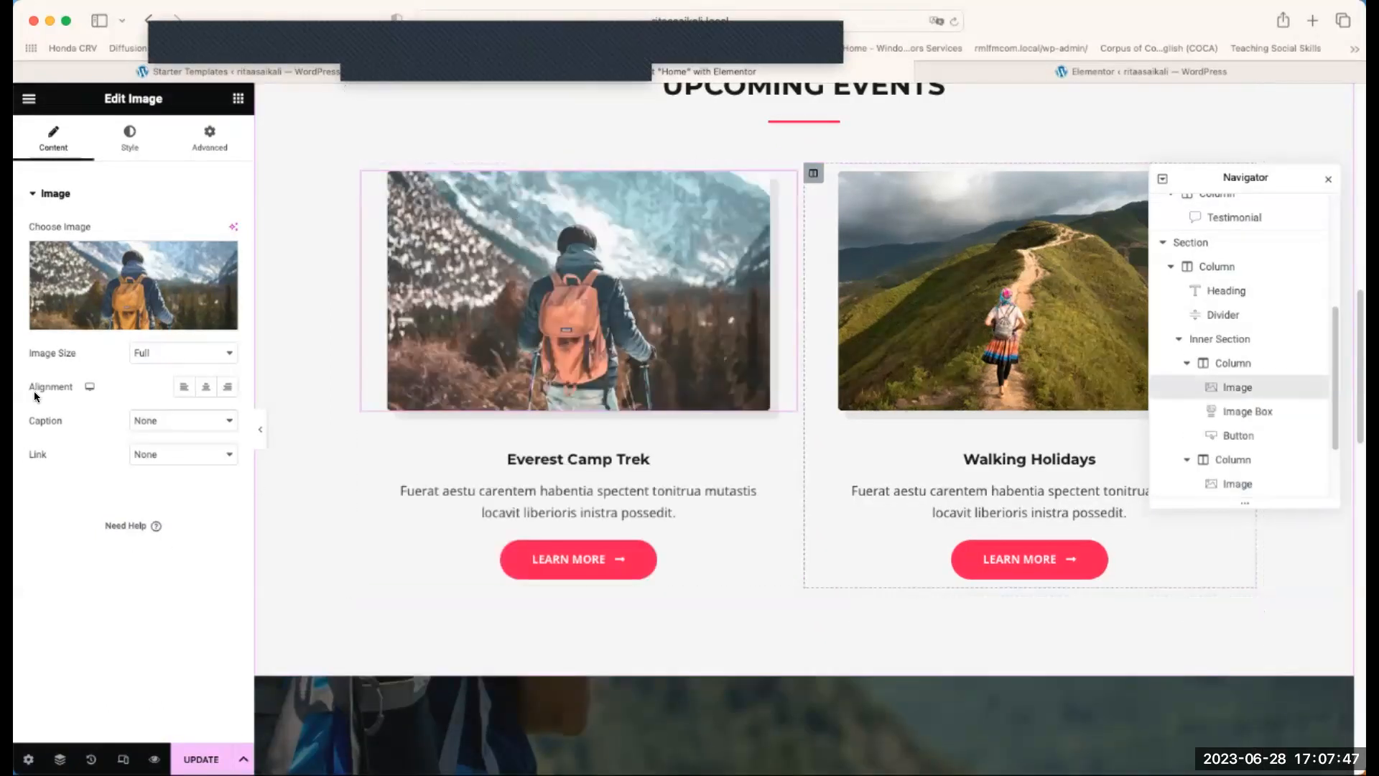
- Replace the image above Everest Camp Trek with the media library photo of the skier in a blue jacket
{"action": "left_click", "coordinate": [77, 258]}
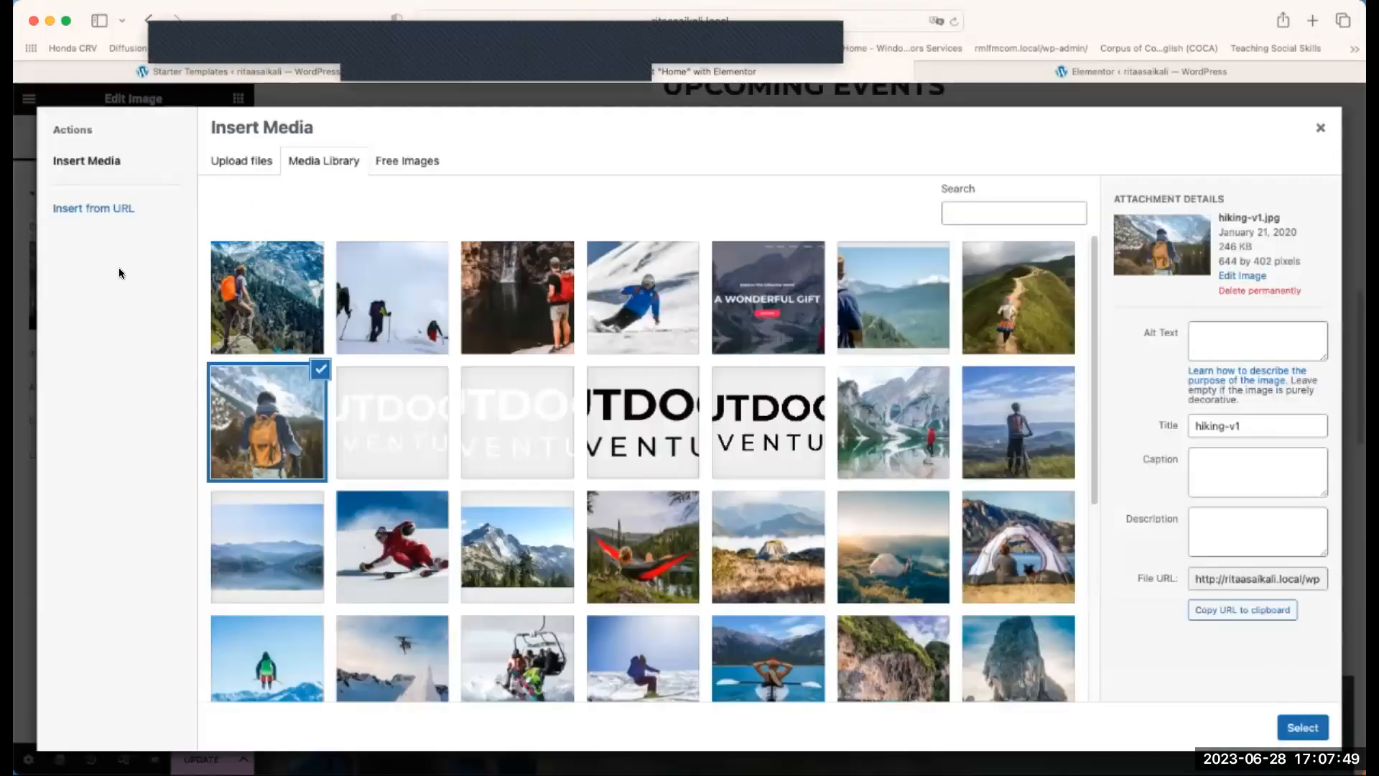
{"action": "left_click", "coordinate": [610, 326]}
{"action": "left_click", "coordinate": [1301, 728]}
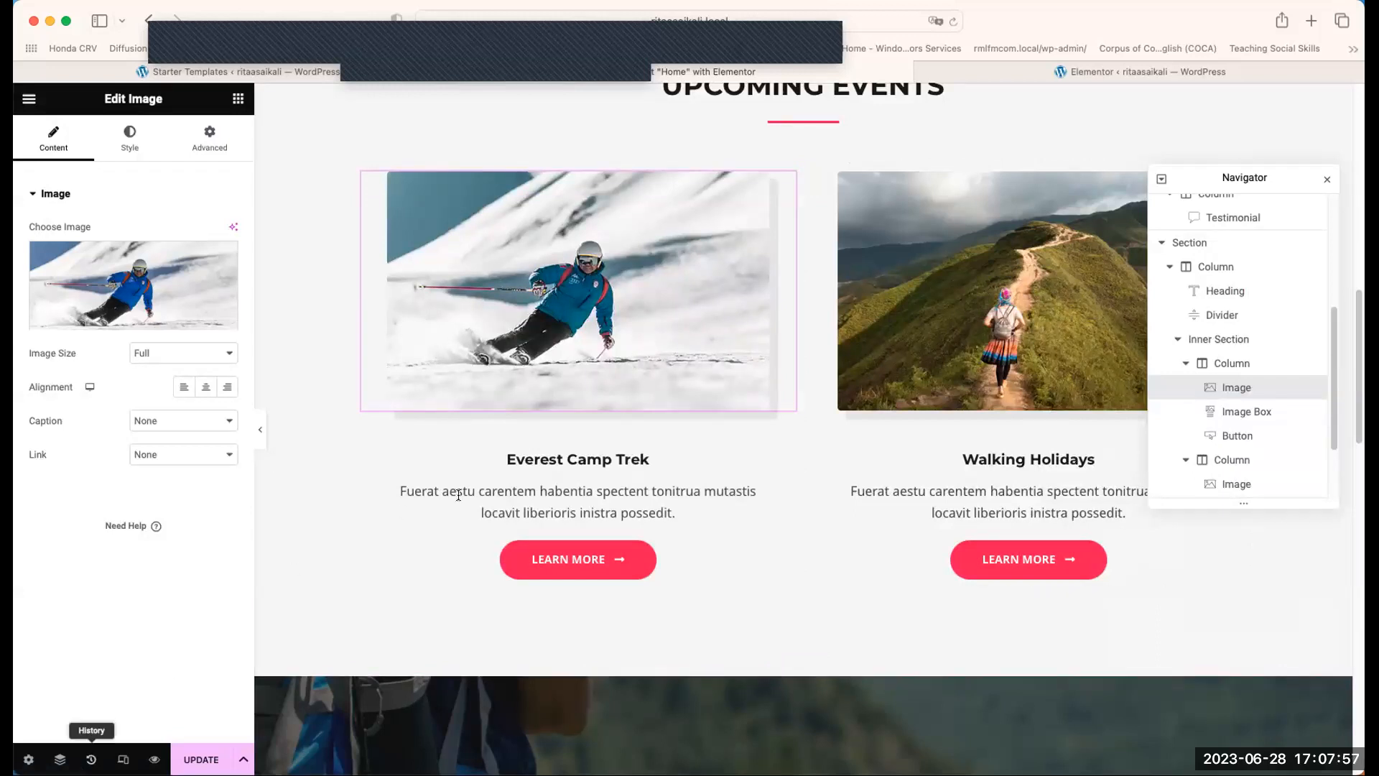
- Inspect the settings of the Learn More button under Everest Camp Trek and review the rest of the homepage up to the hero
{"action": "left_click", "coordinate": [663, 550]}
{"action": "scroll", "coordinate": [505, 585], "scroll_direction": "up", "scroll_amount": 5}
{"action": "scroll", "coordinate": [505, 585], "scroll_direction": "up", "scroll_amount": 10}
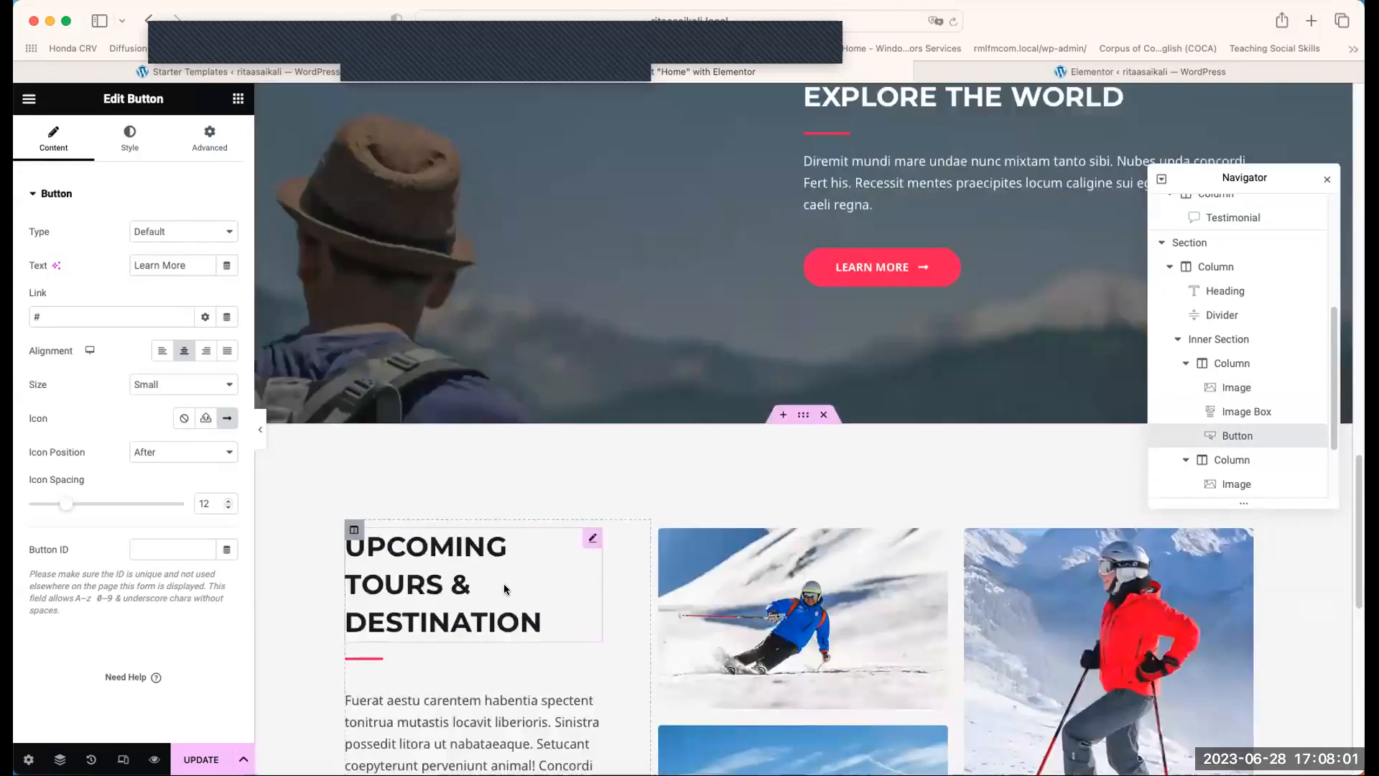
{"action": "scroll", "coordinate": [501, 585], "scroll_direction": "down", "scroll_amount": 10}
{"action": "scroll", "coordinate": [519, 620], "scroll_direction": "up", "scroll_amount": 10}
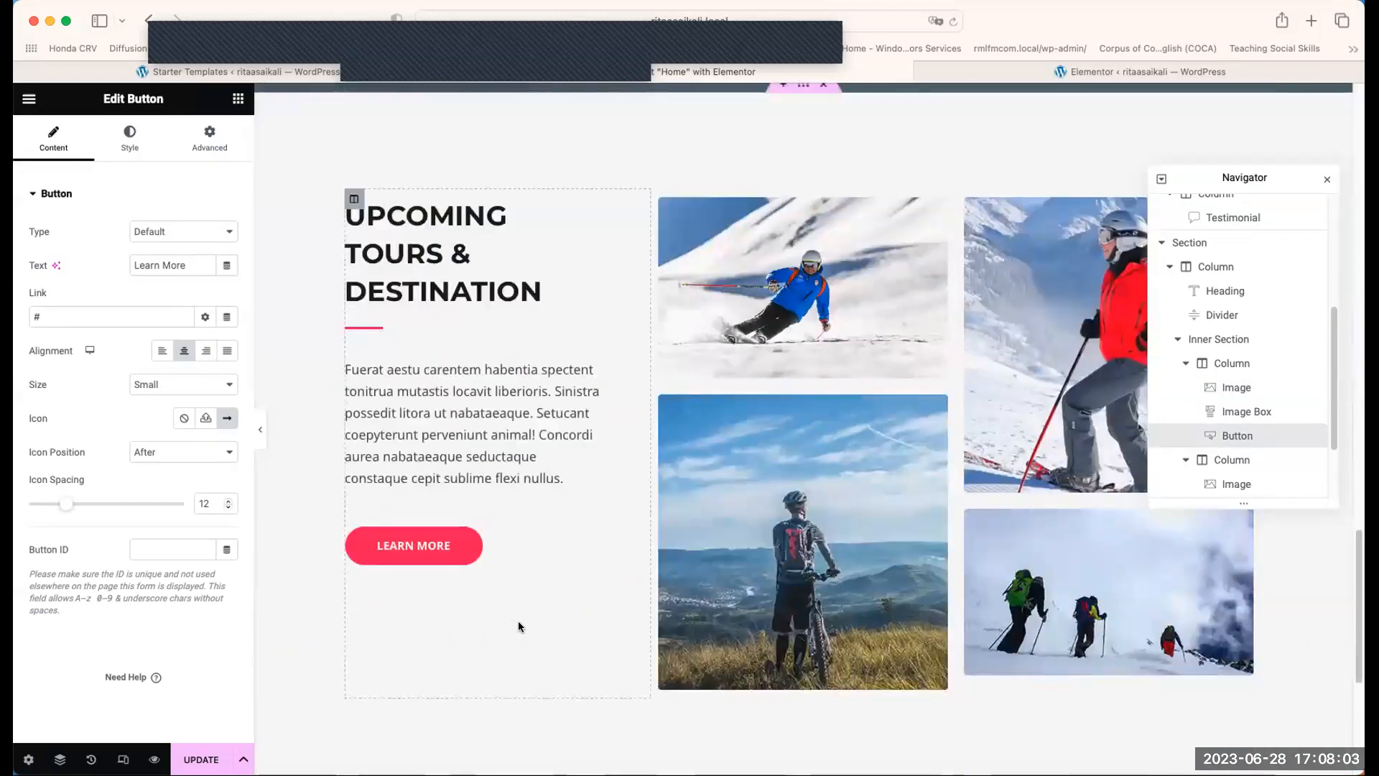
{"action": "scroll", "coordinate": [474, 626], "scroll_direction": "up", "scroll_amount": 10}
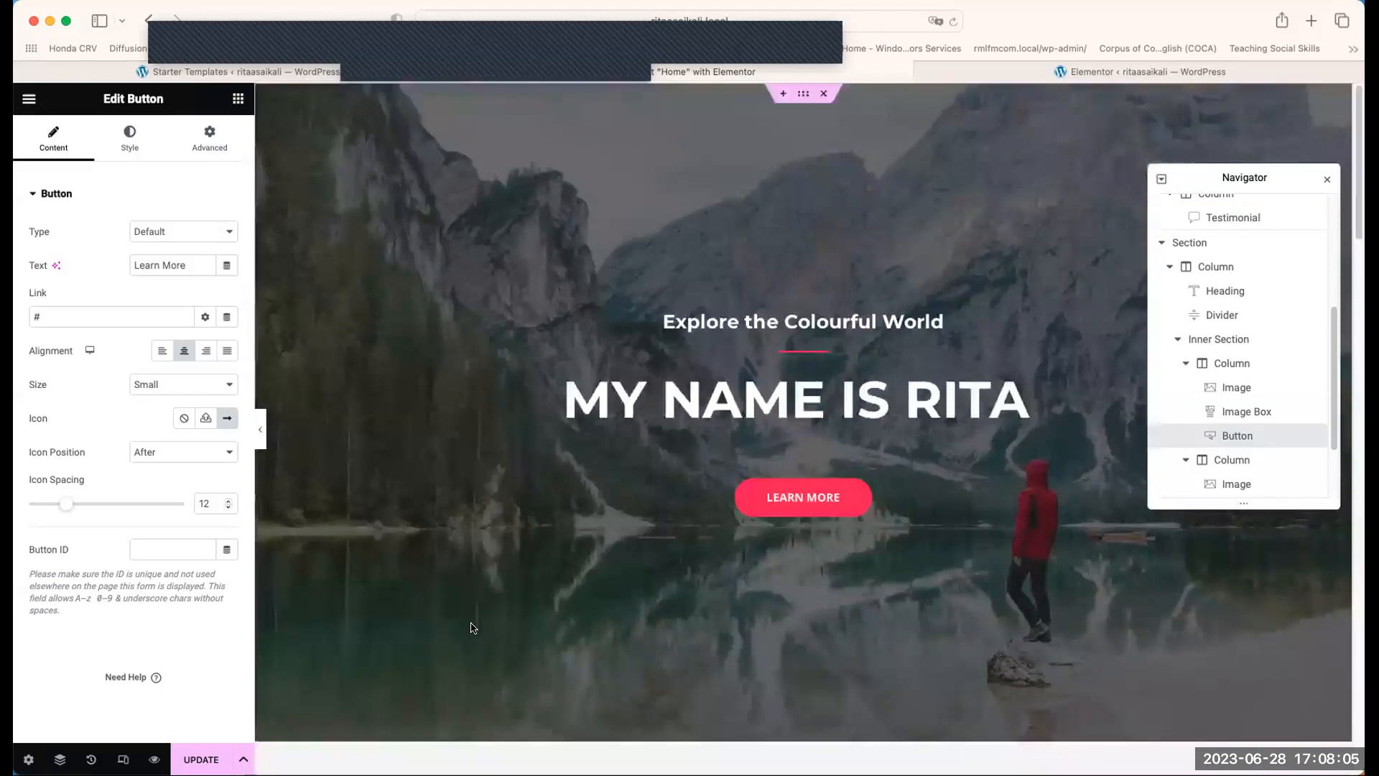